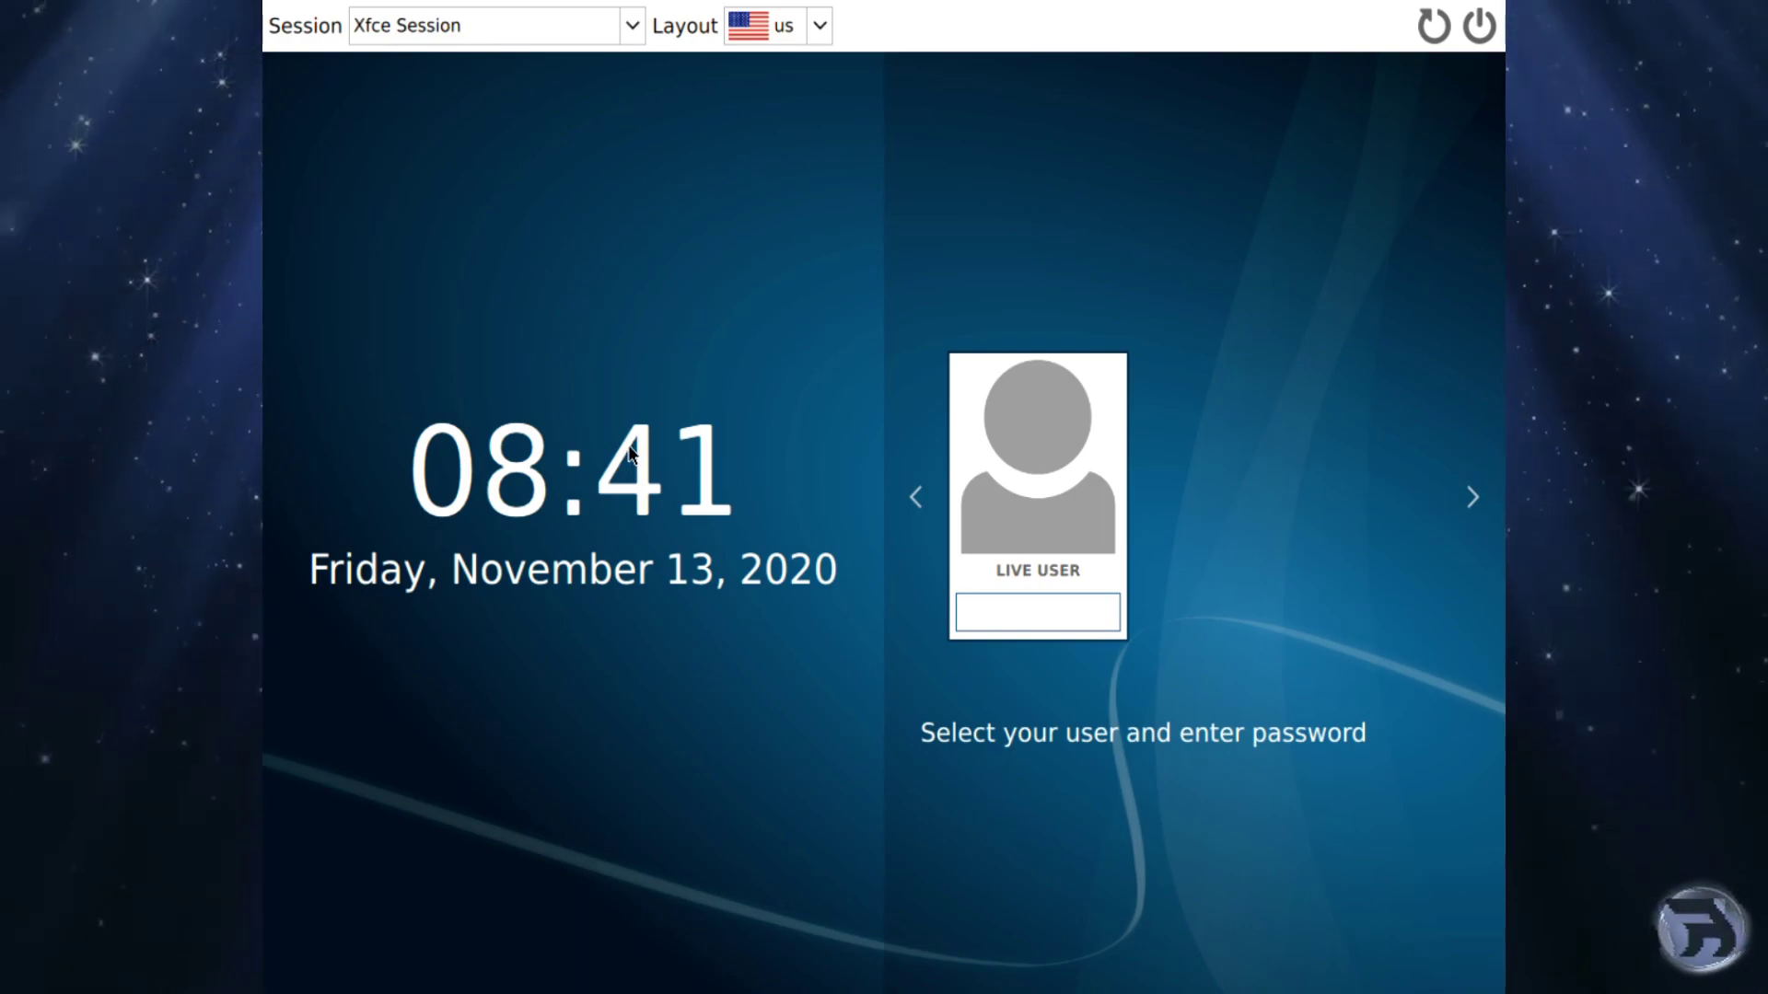
click(624, 26)
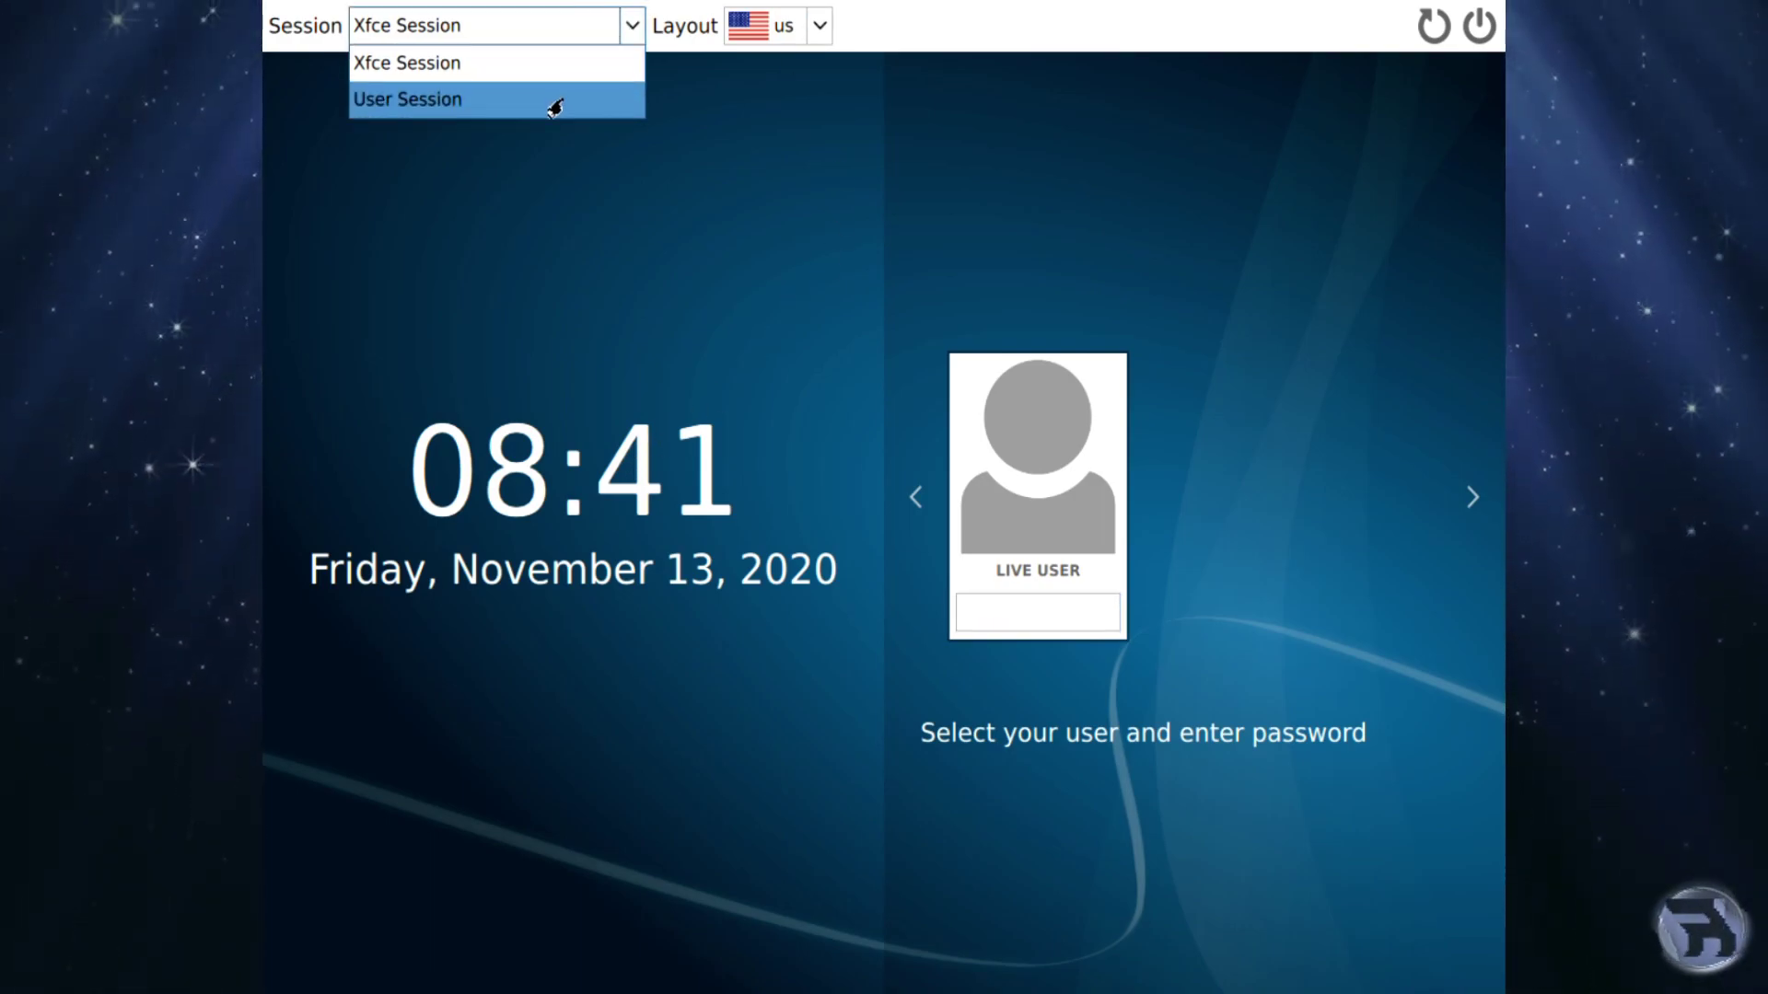
click(820, 26)
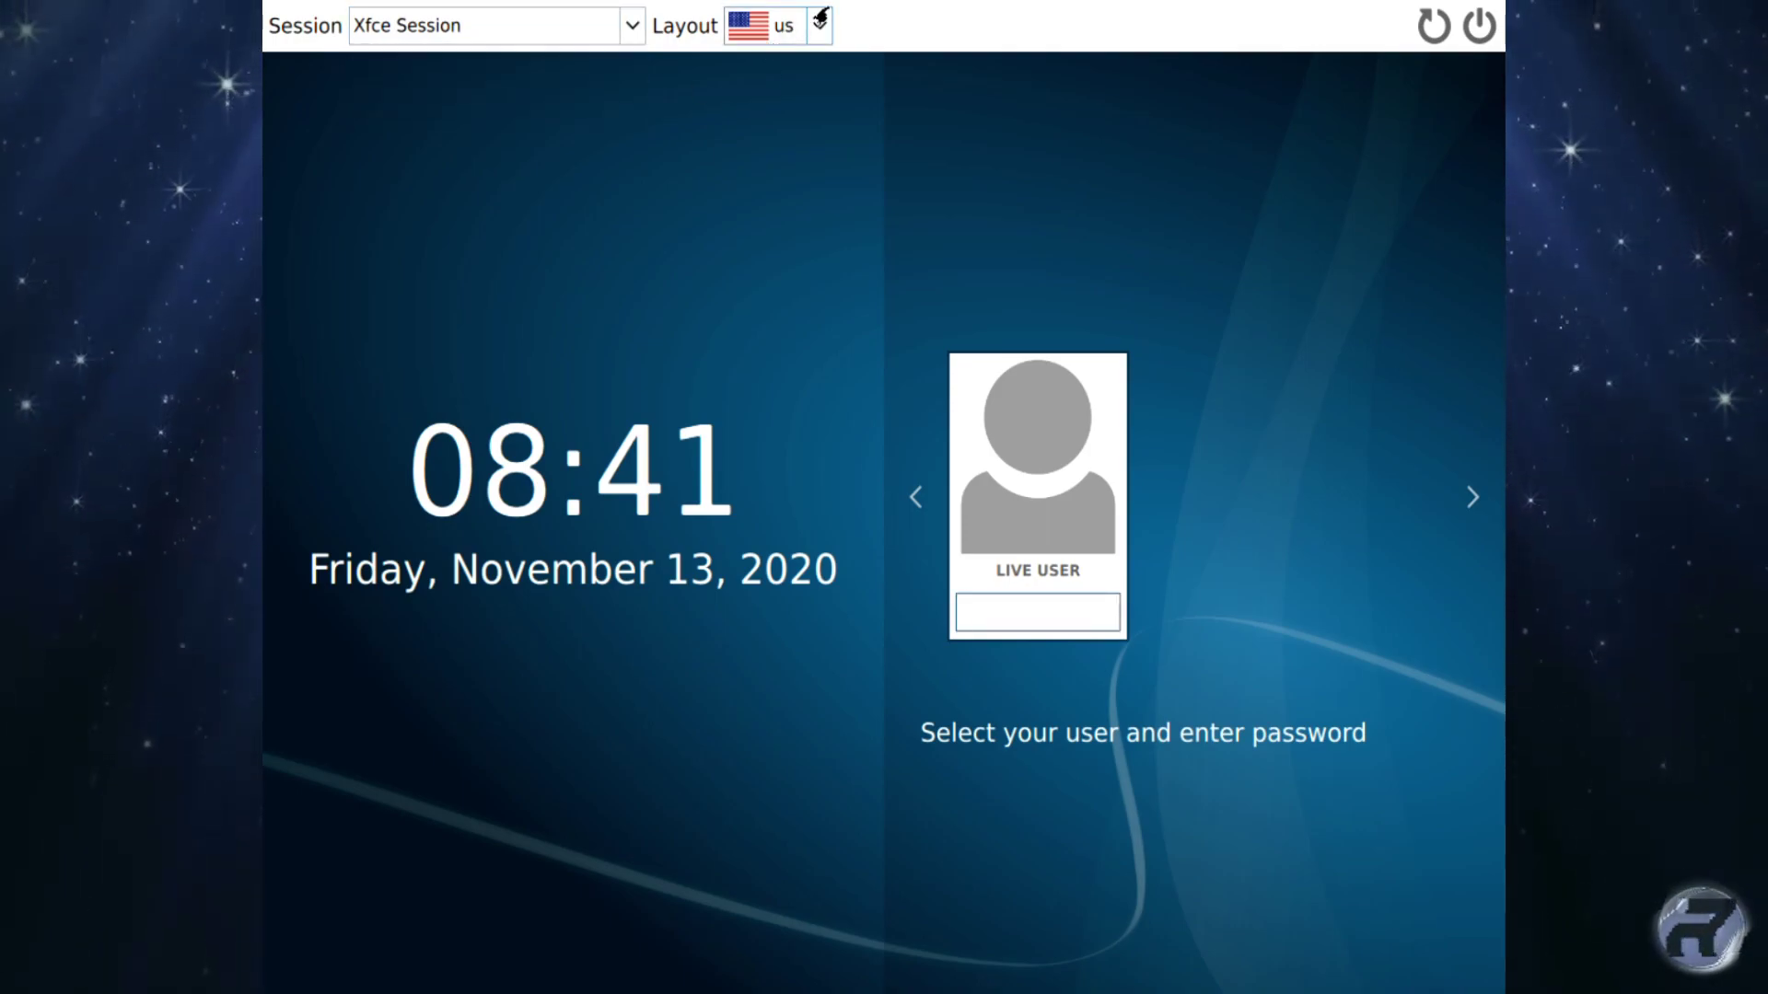
click(819, 26)
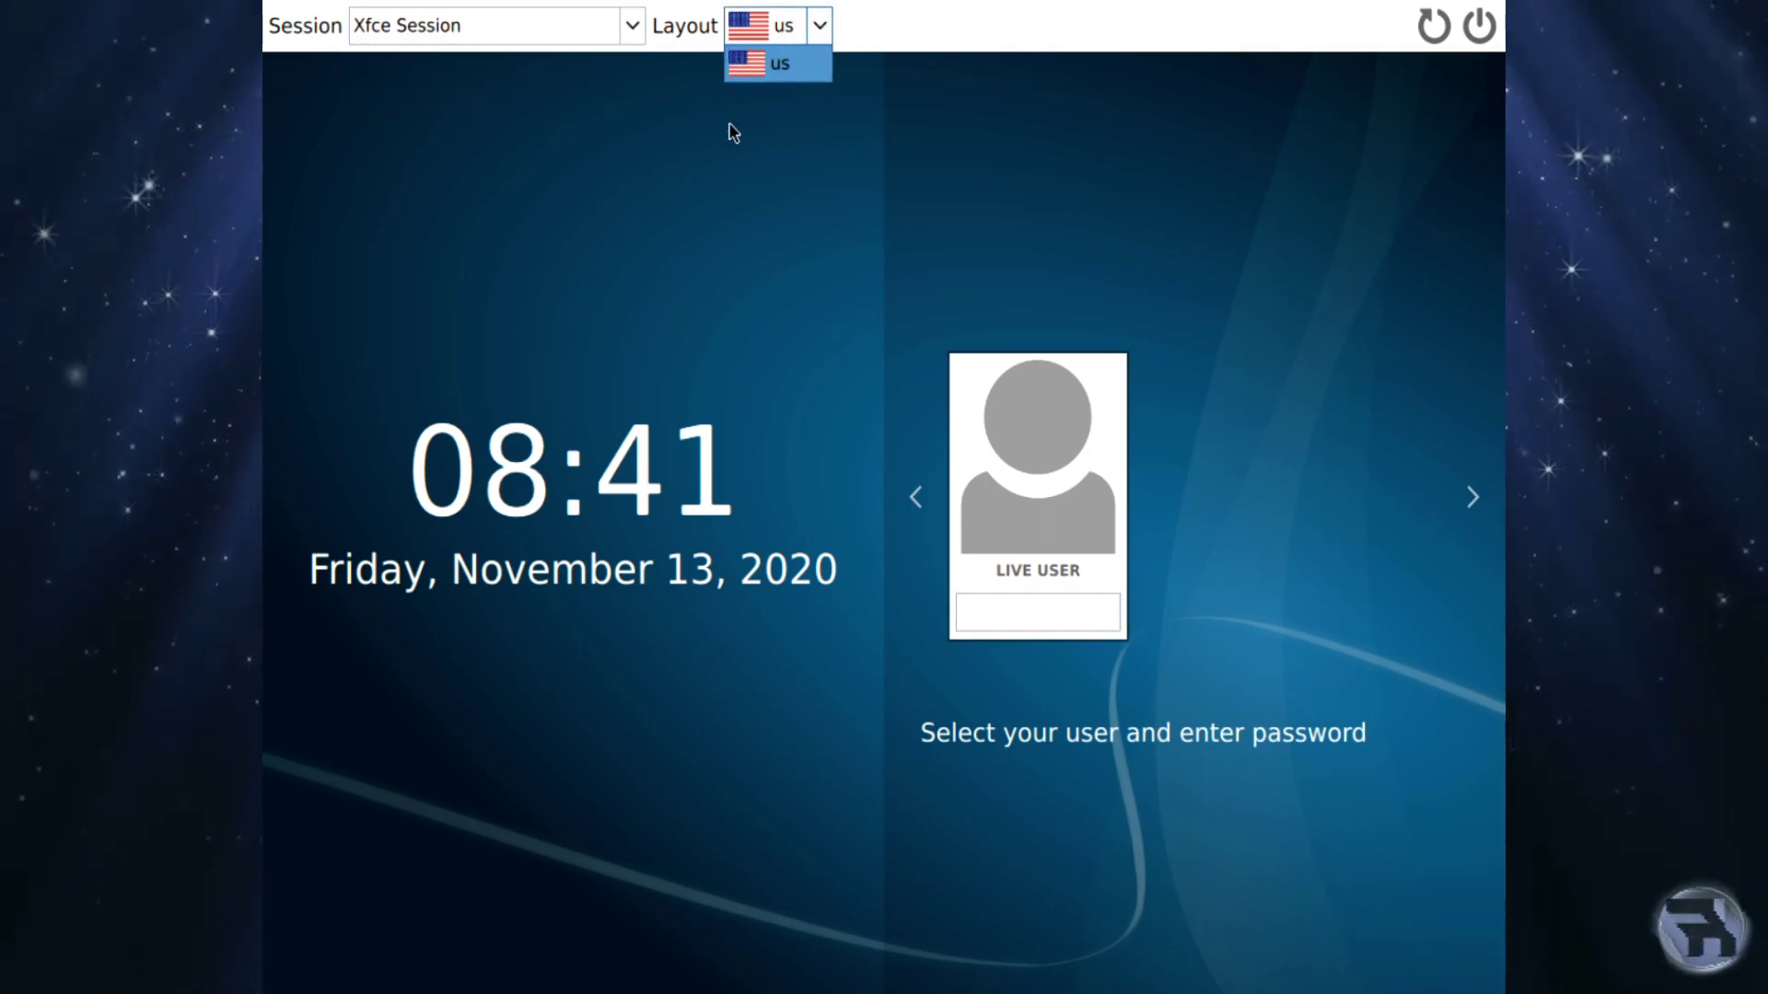
click(733, 134)
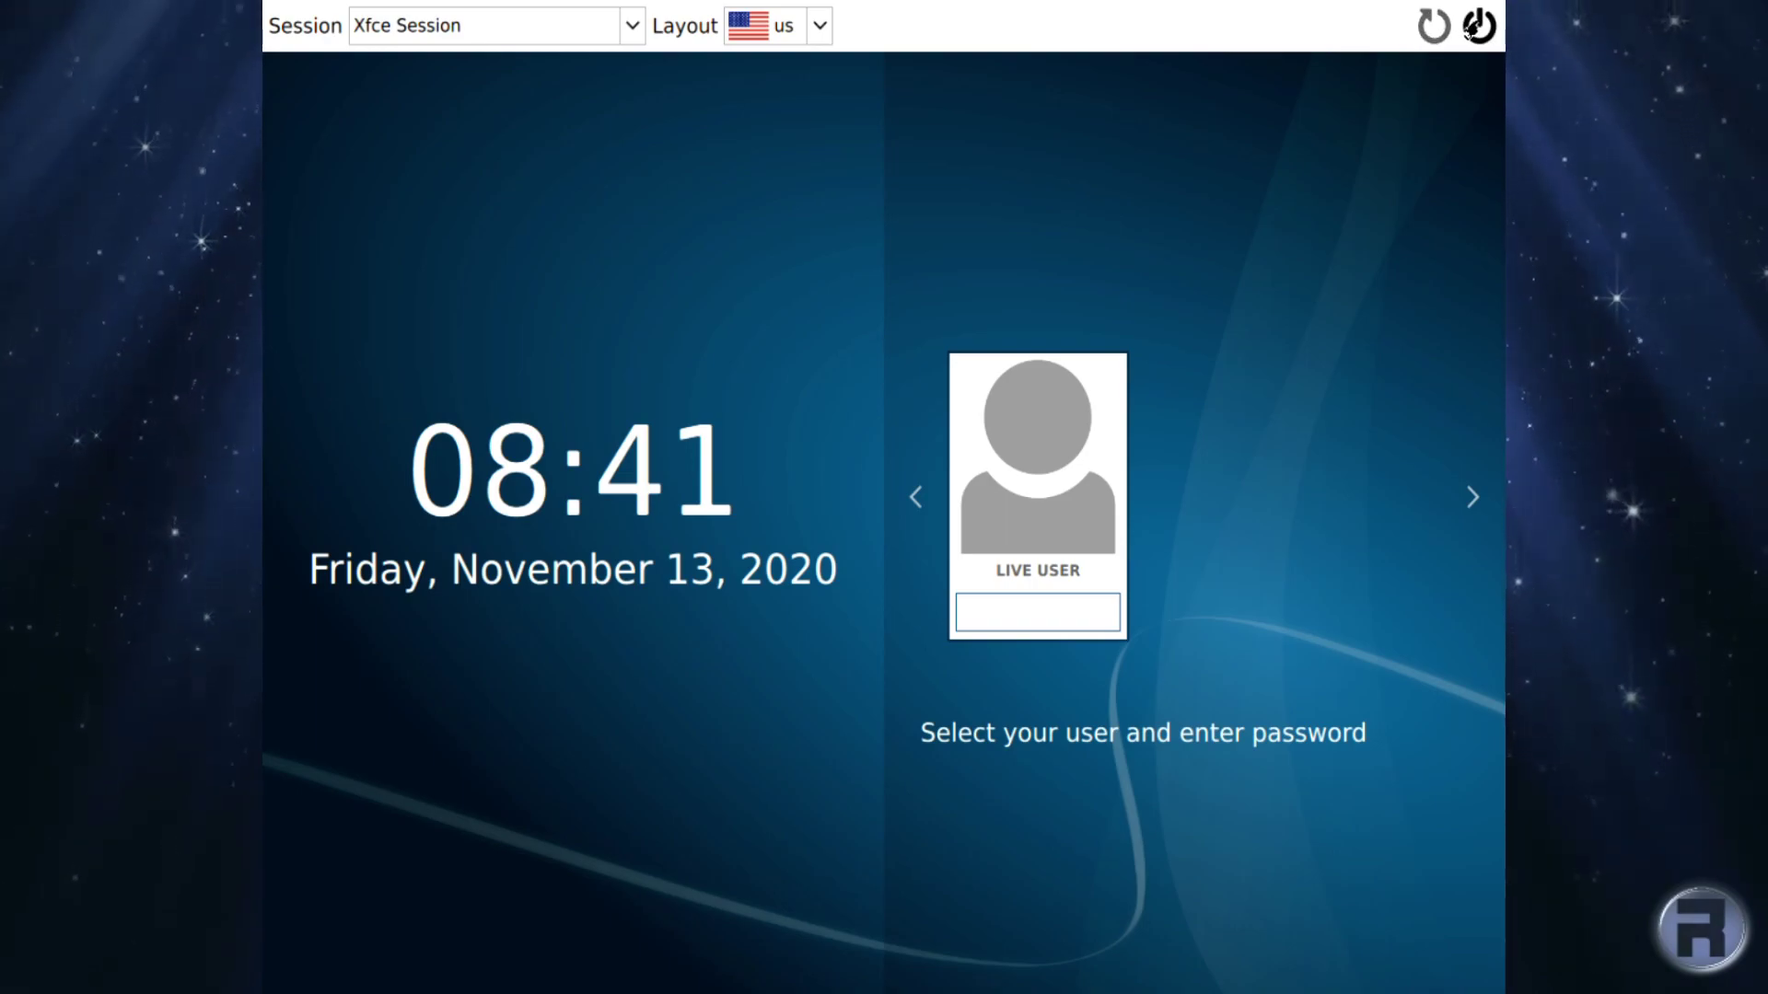
click(1468, 509)
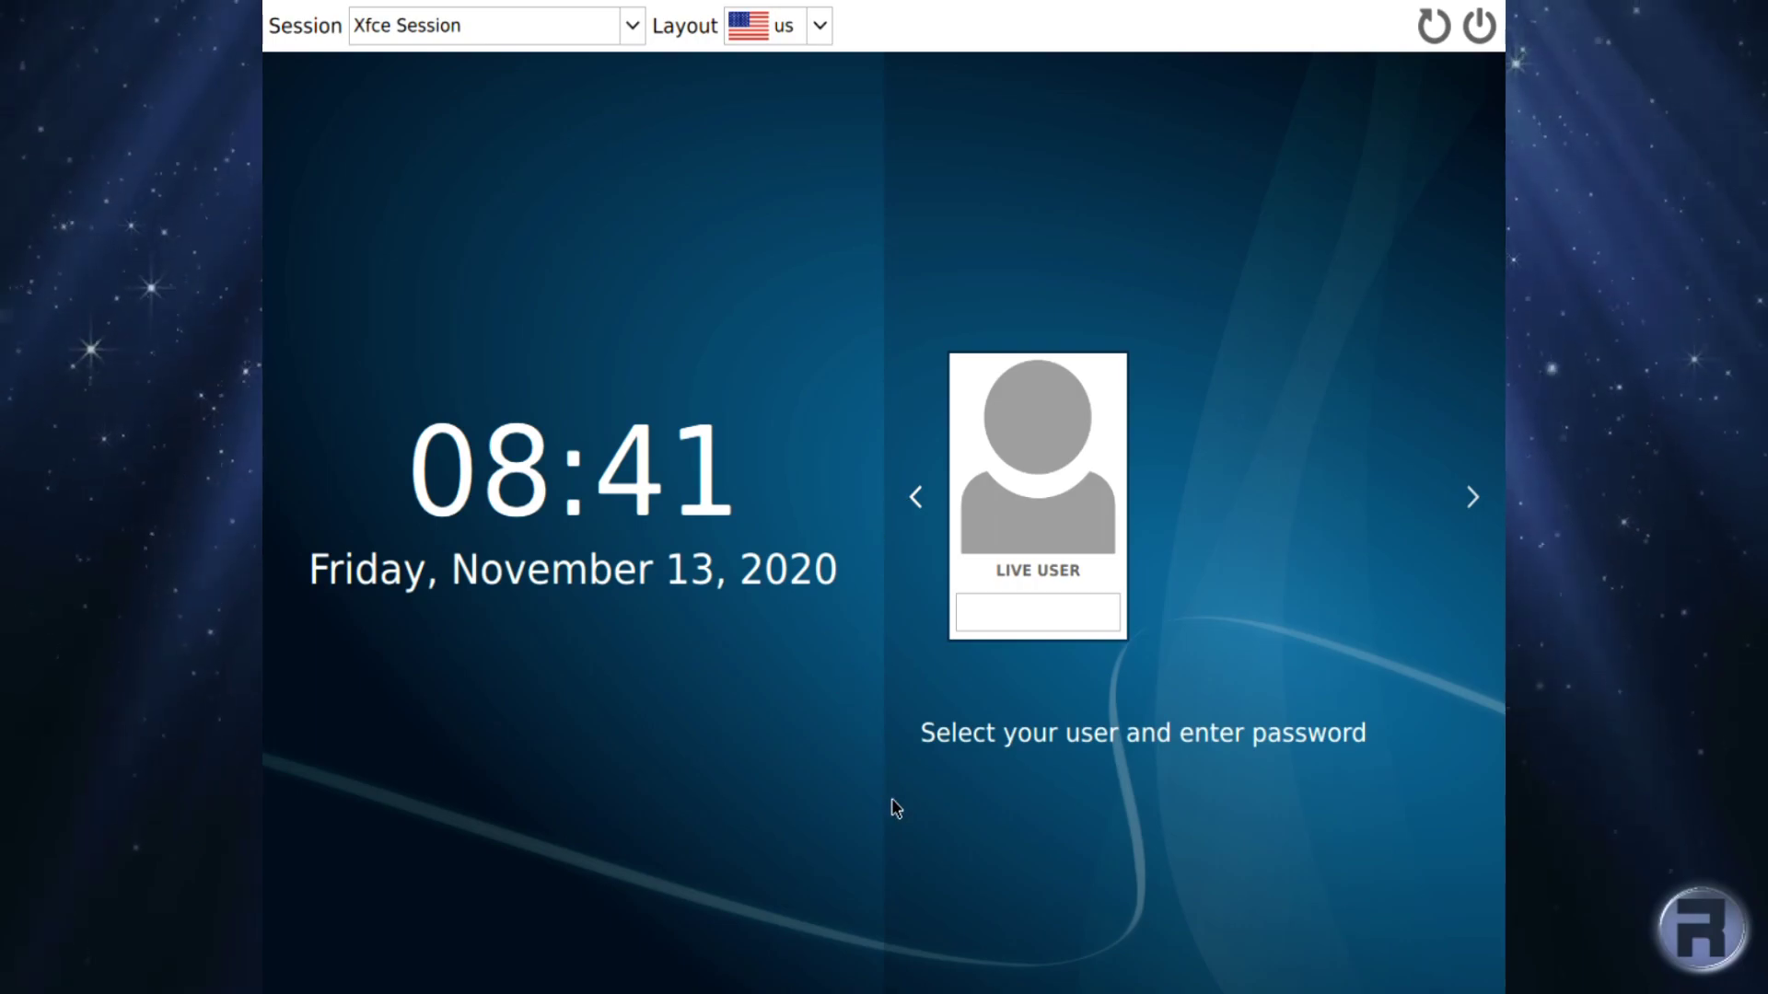
- Enter the live user's password in the login manager to sign in
click(1031, 605)
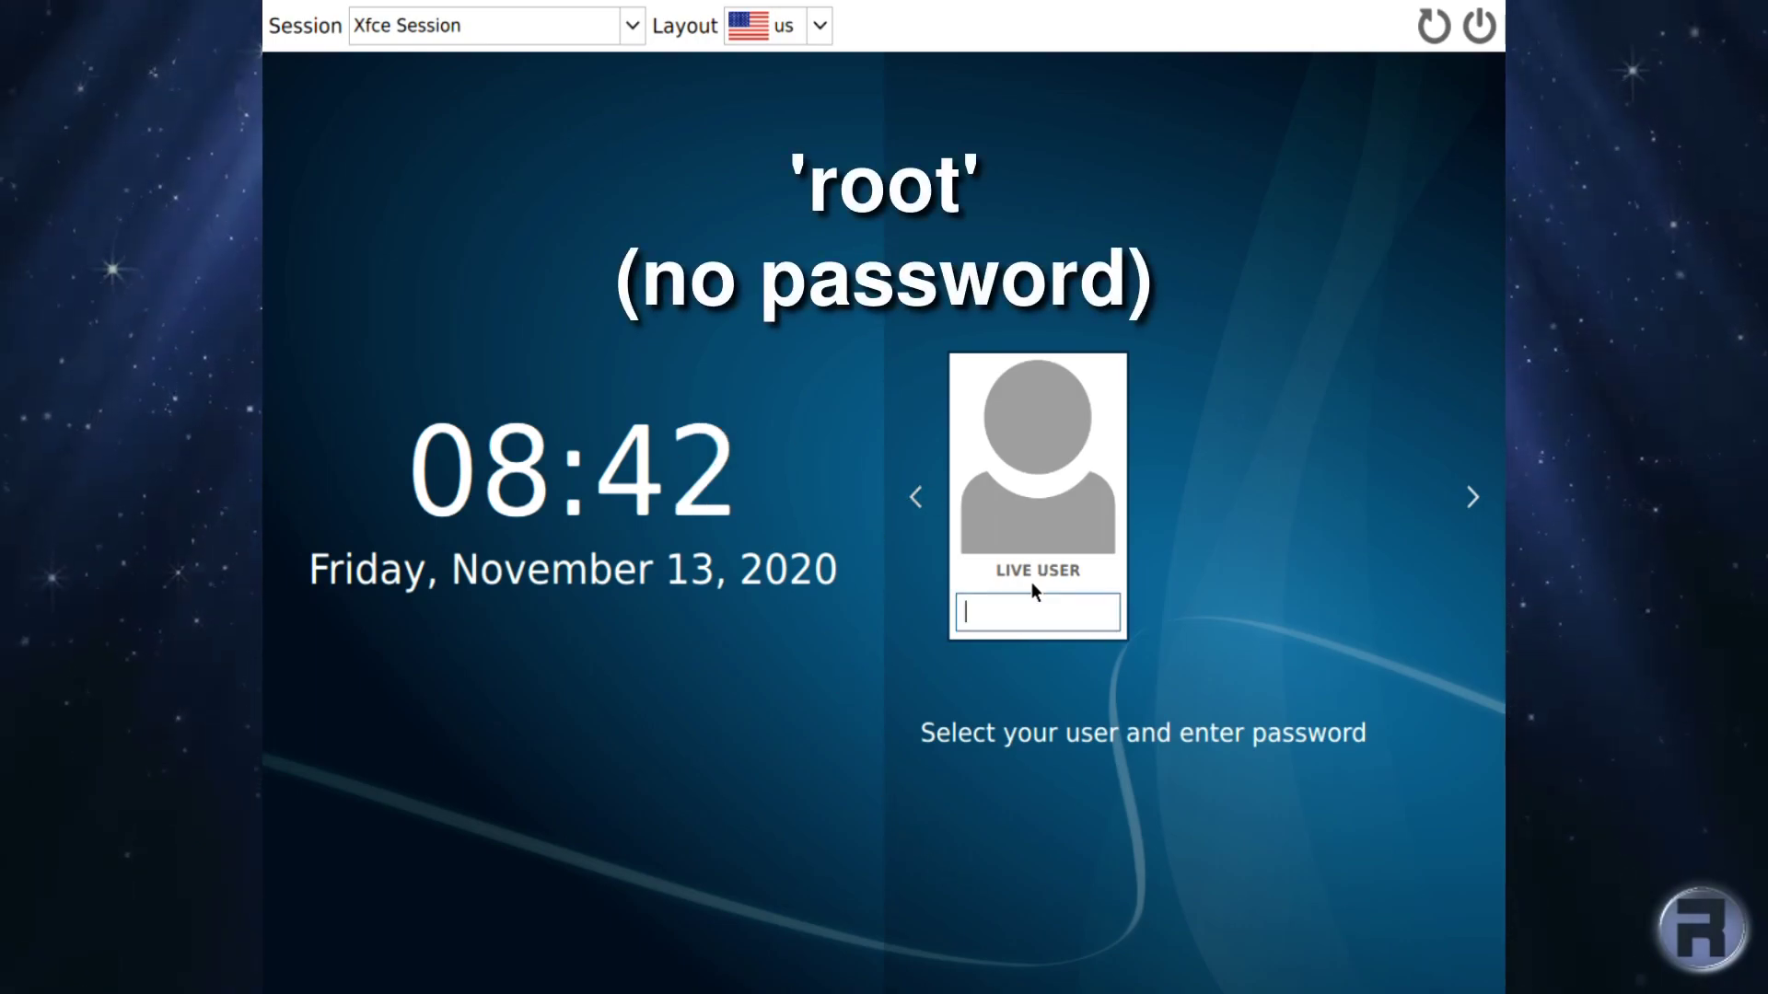
text(r)
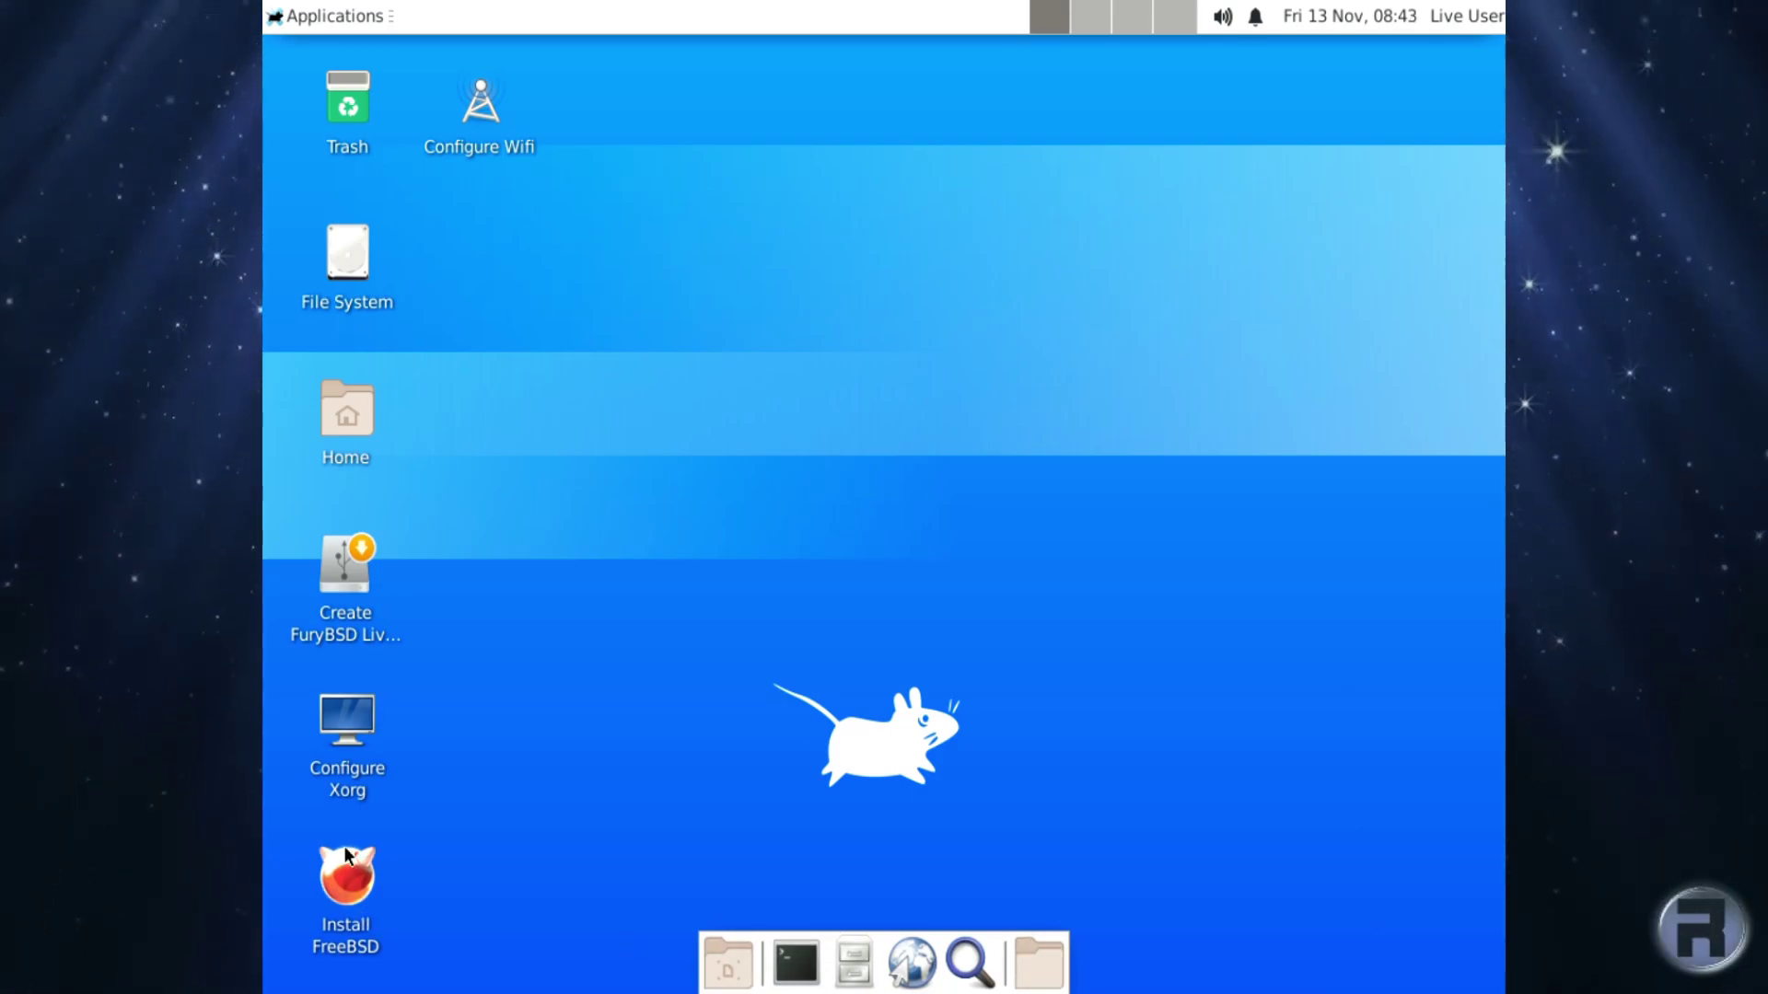
click(309, 13)
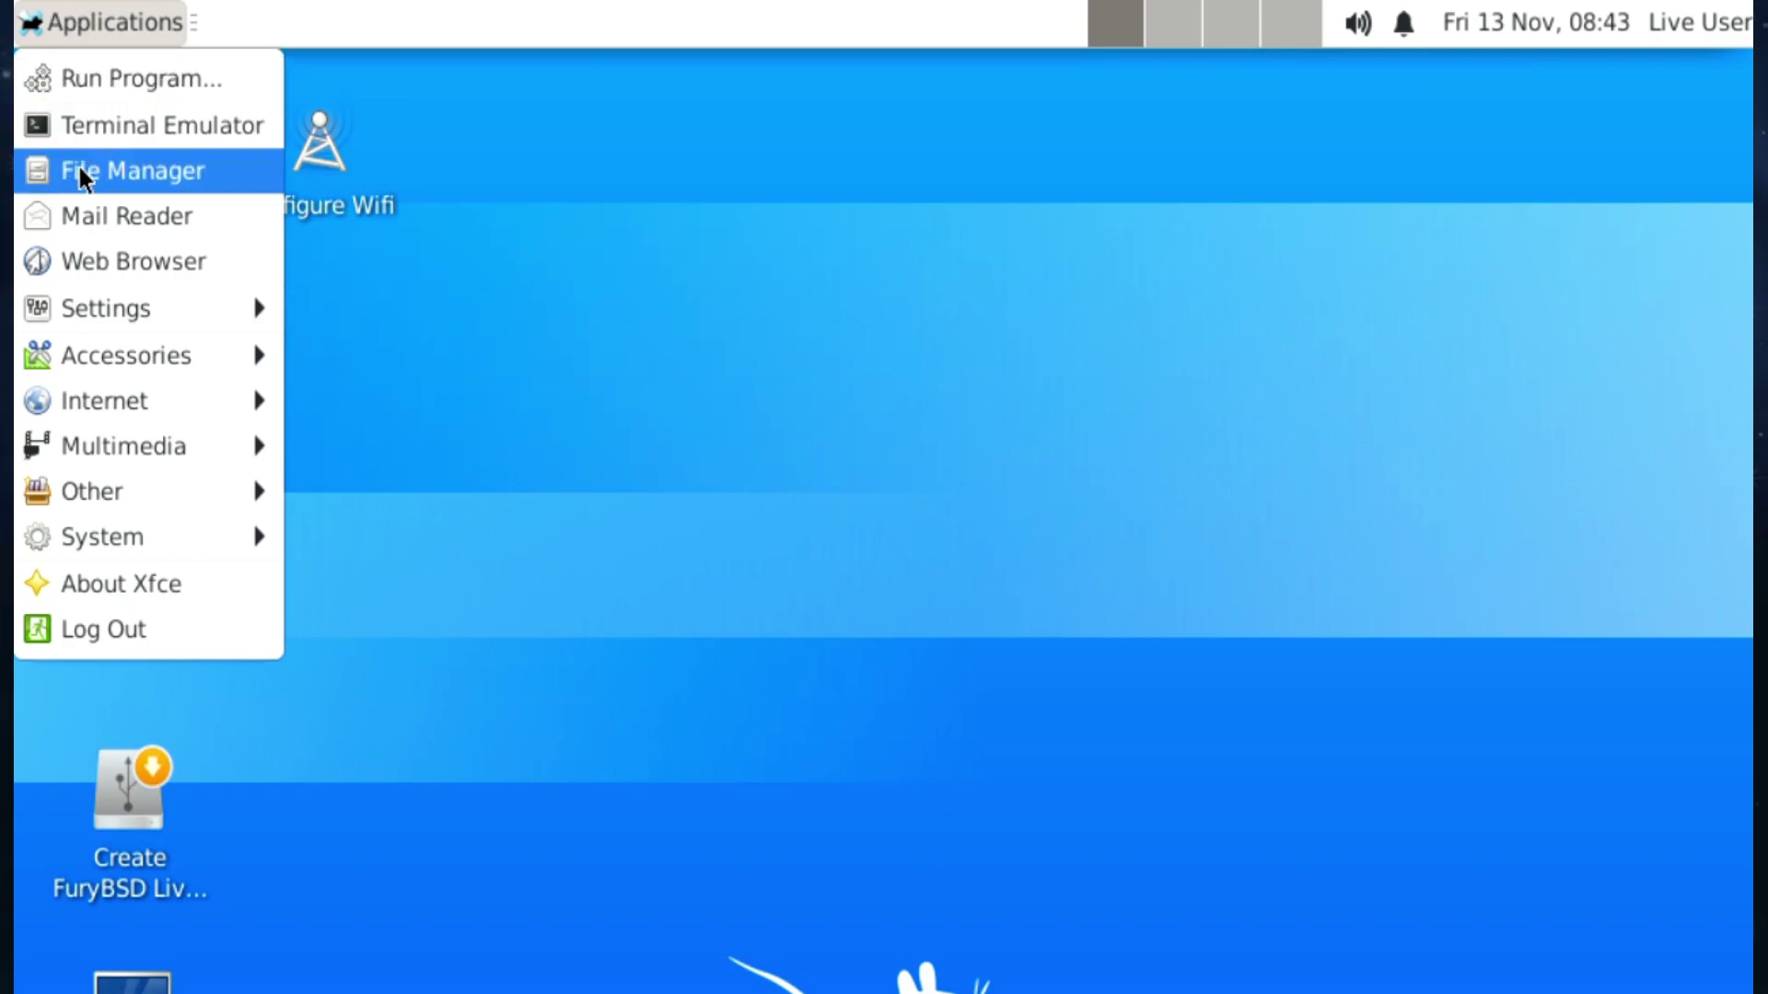
mouse_move(69, 317)
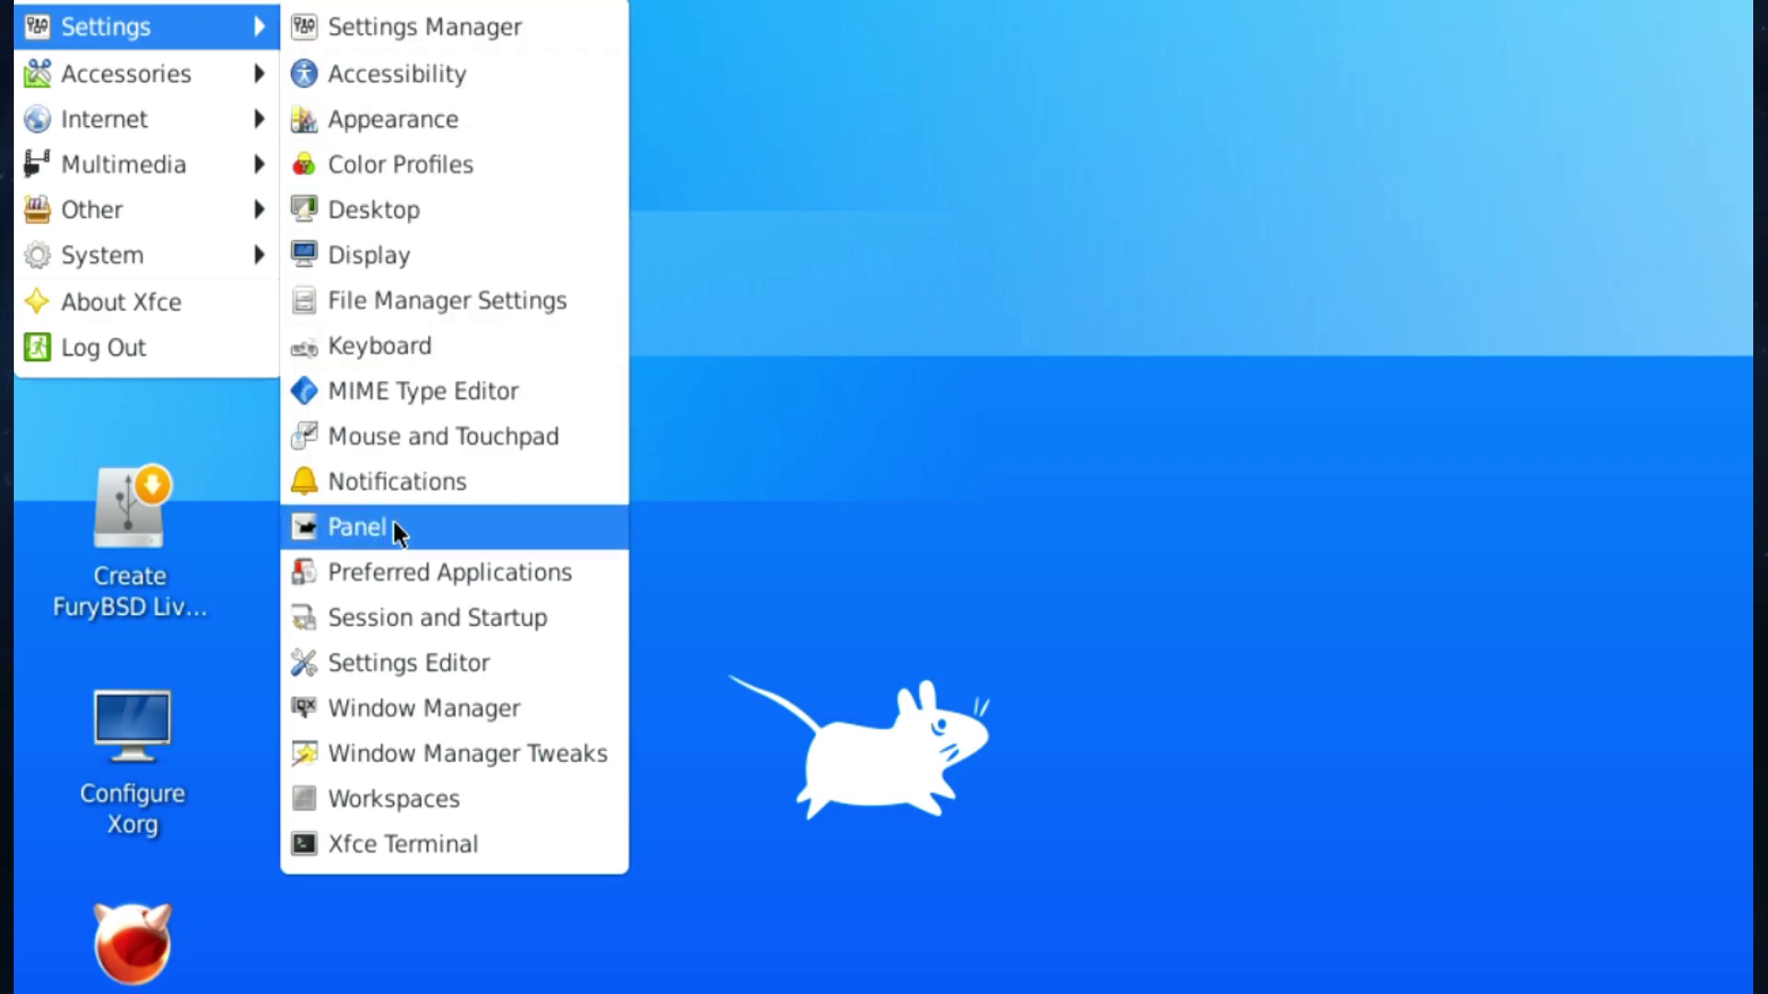
mouse_move(174, 71)
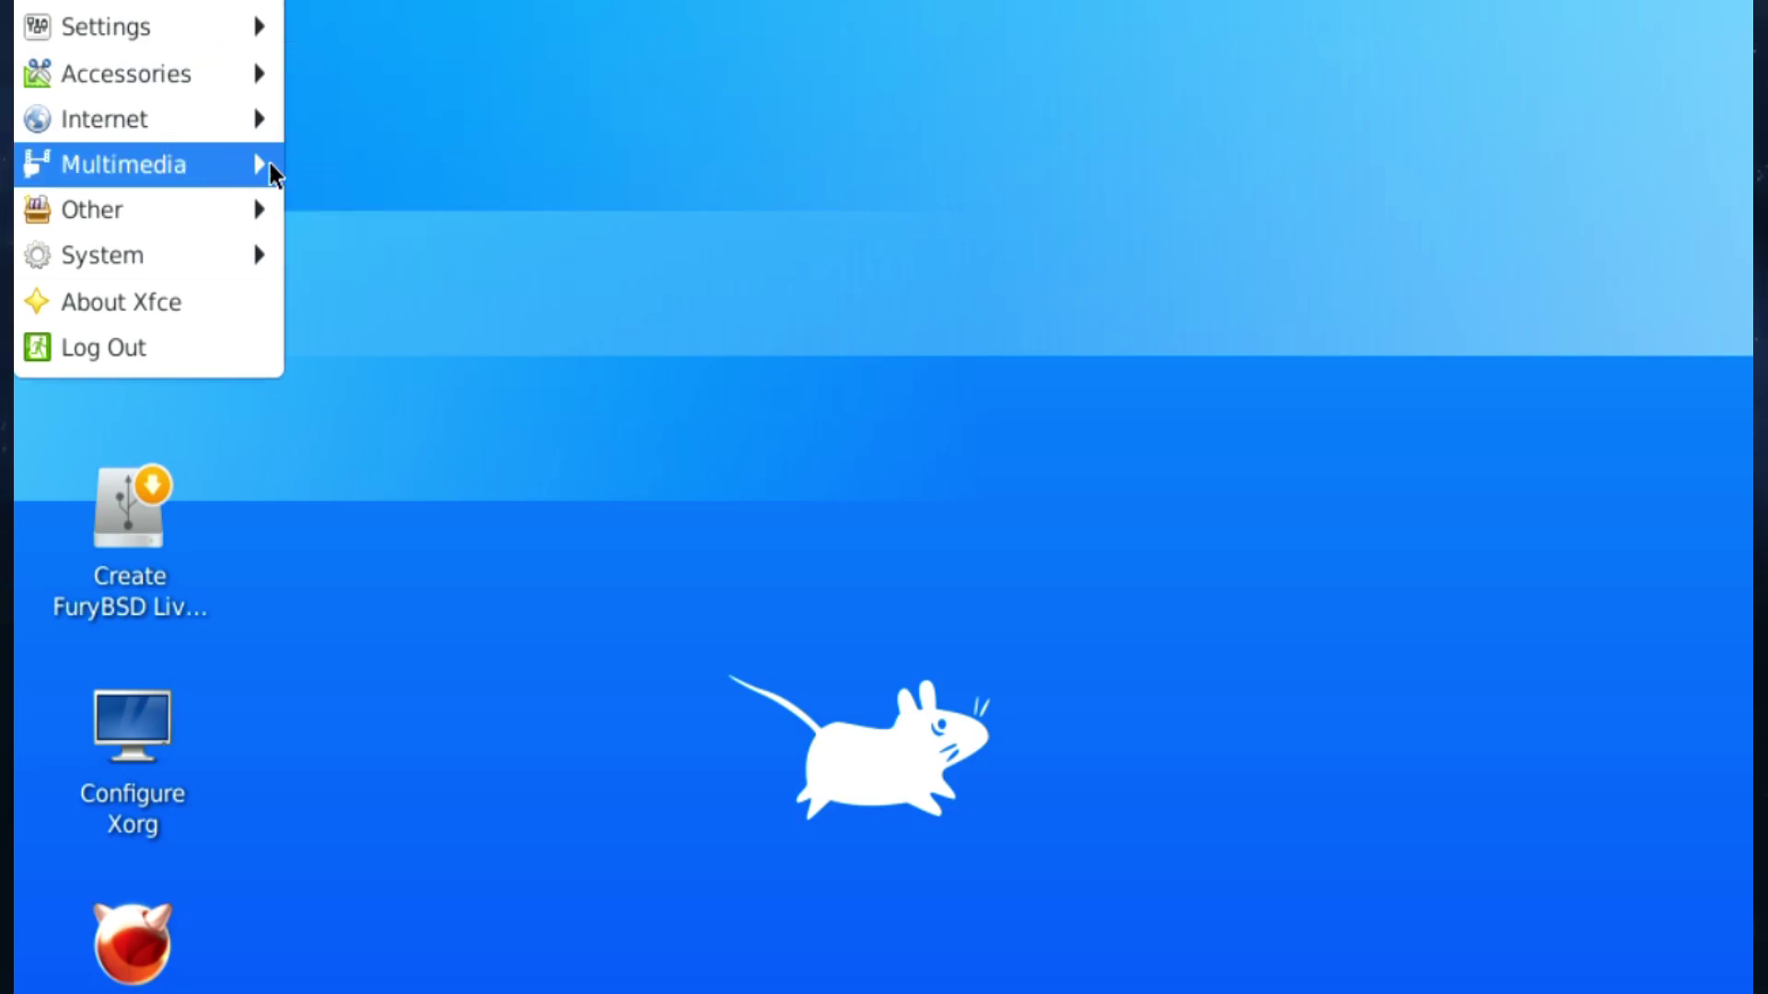
mouse_move(152, 124)
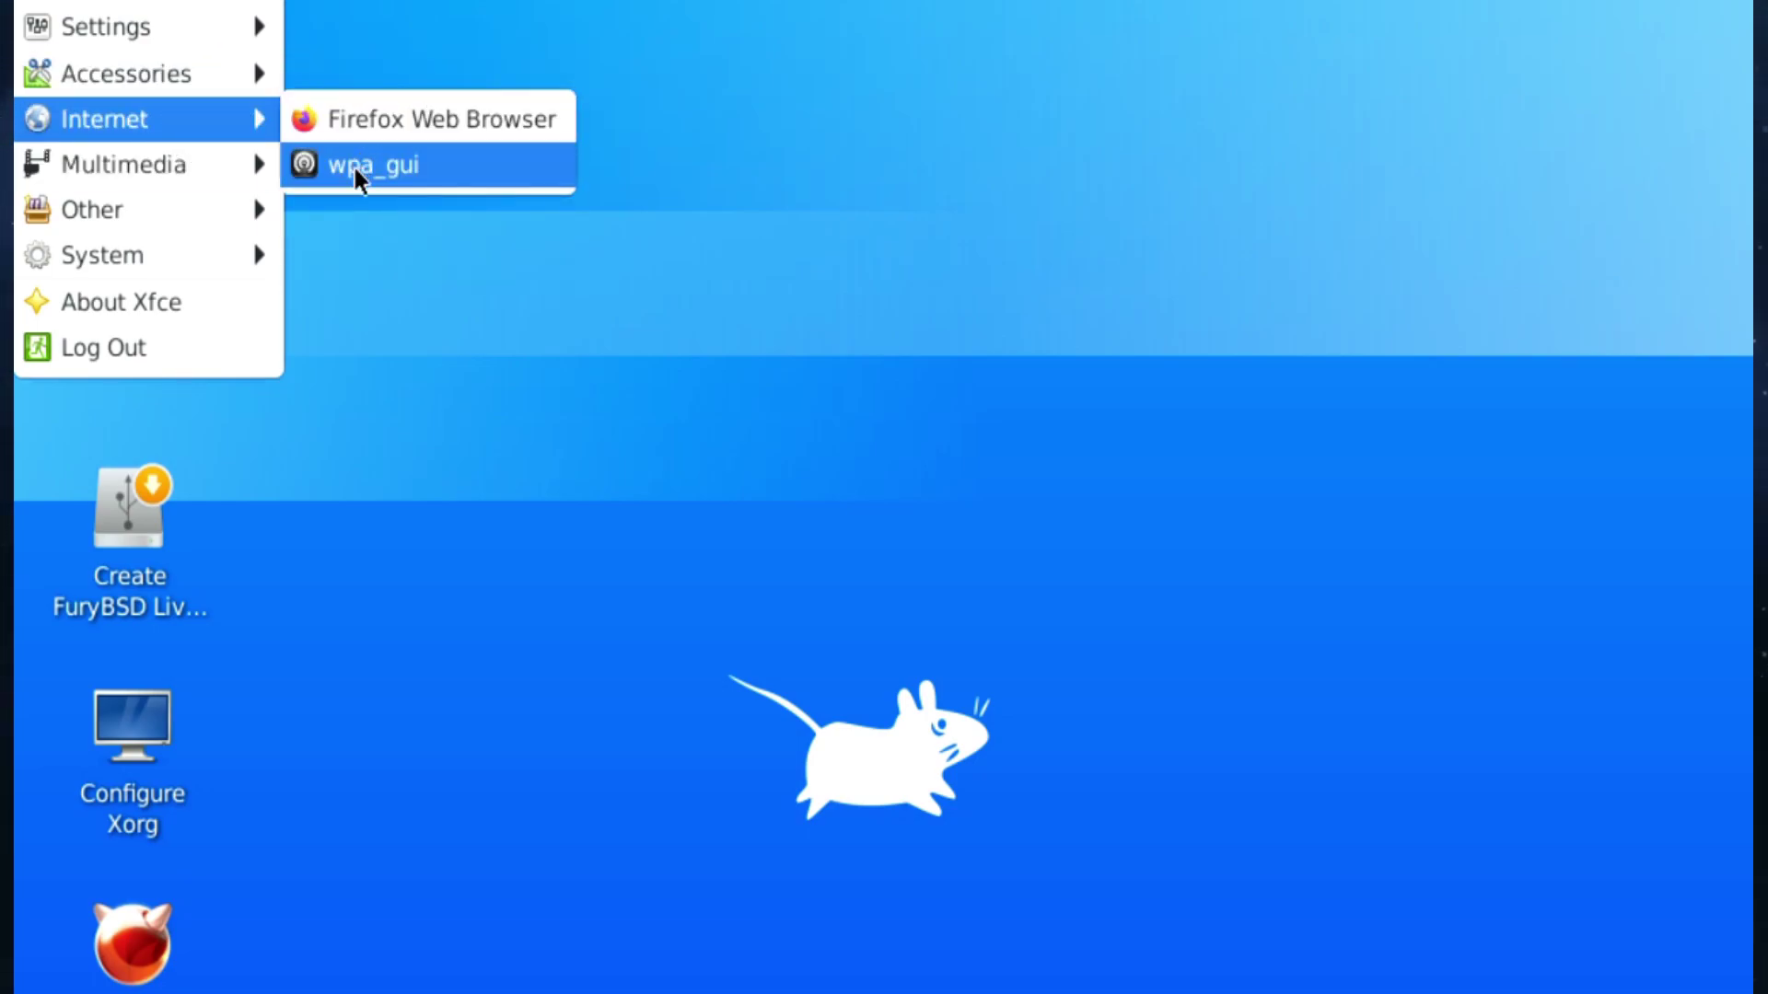
mouse_move(194, 147)
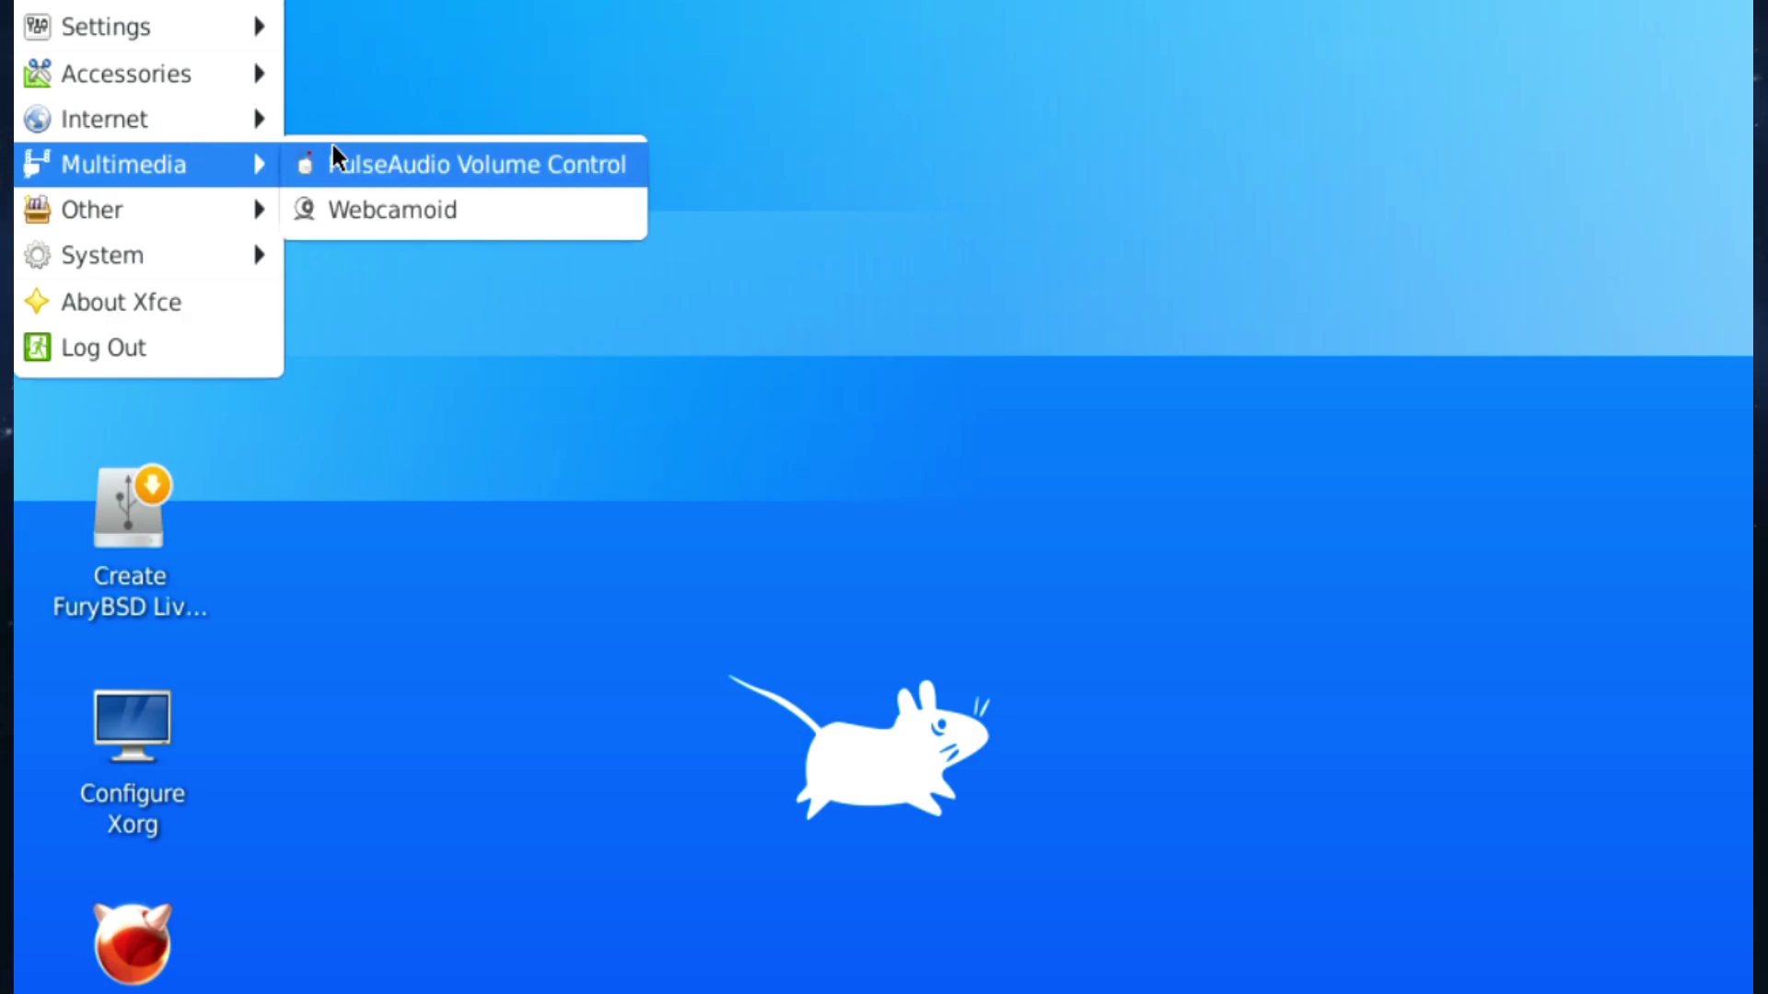
mouse_move(219, 201)
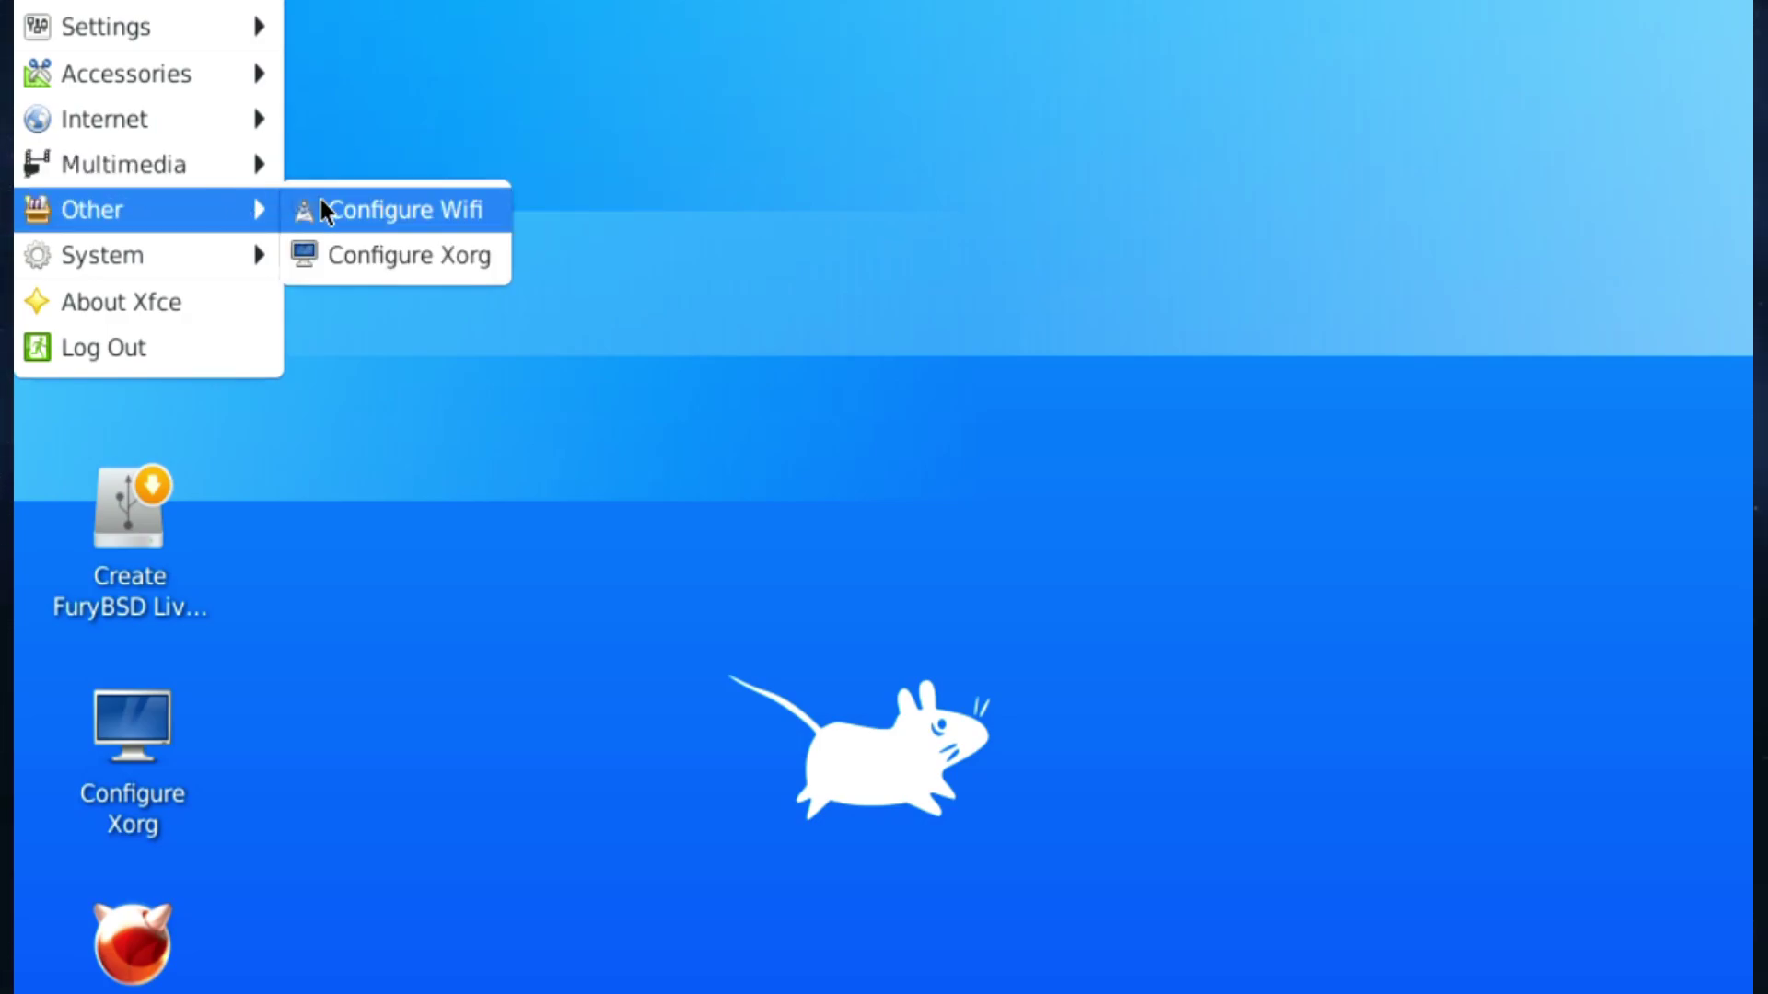
mouse_move(205, 261)
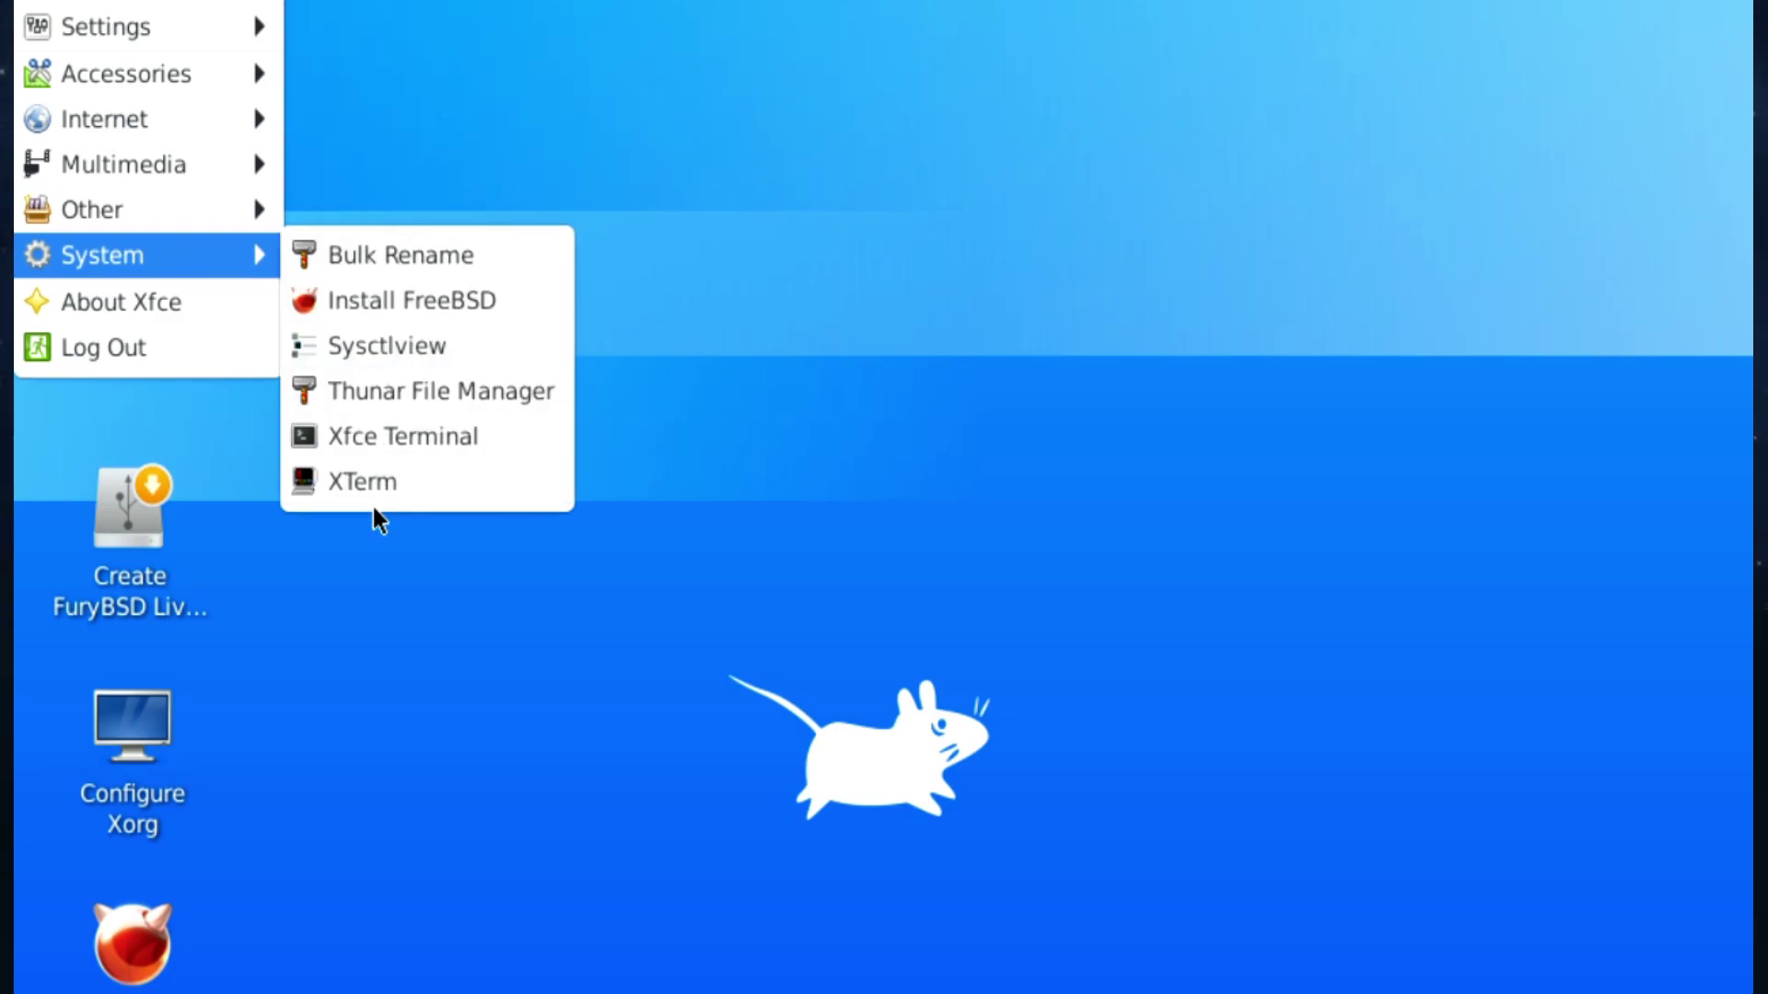
click(169, 304)
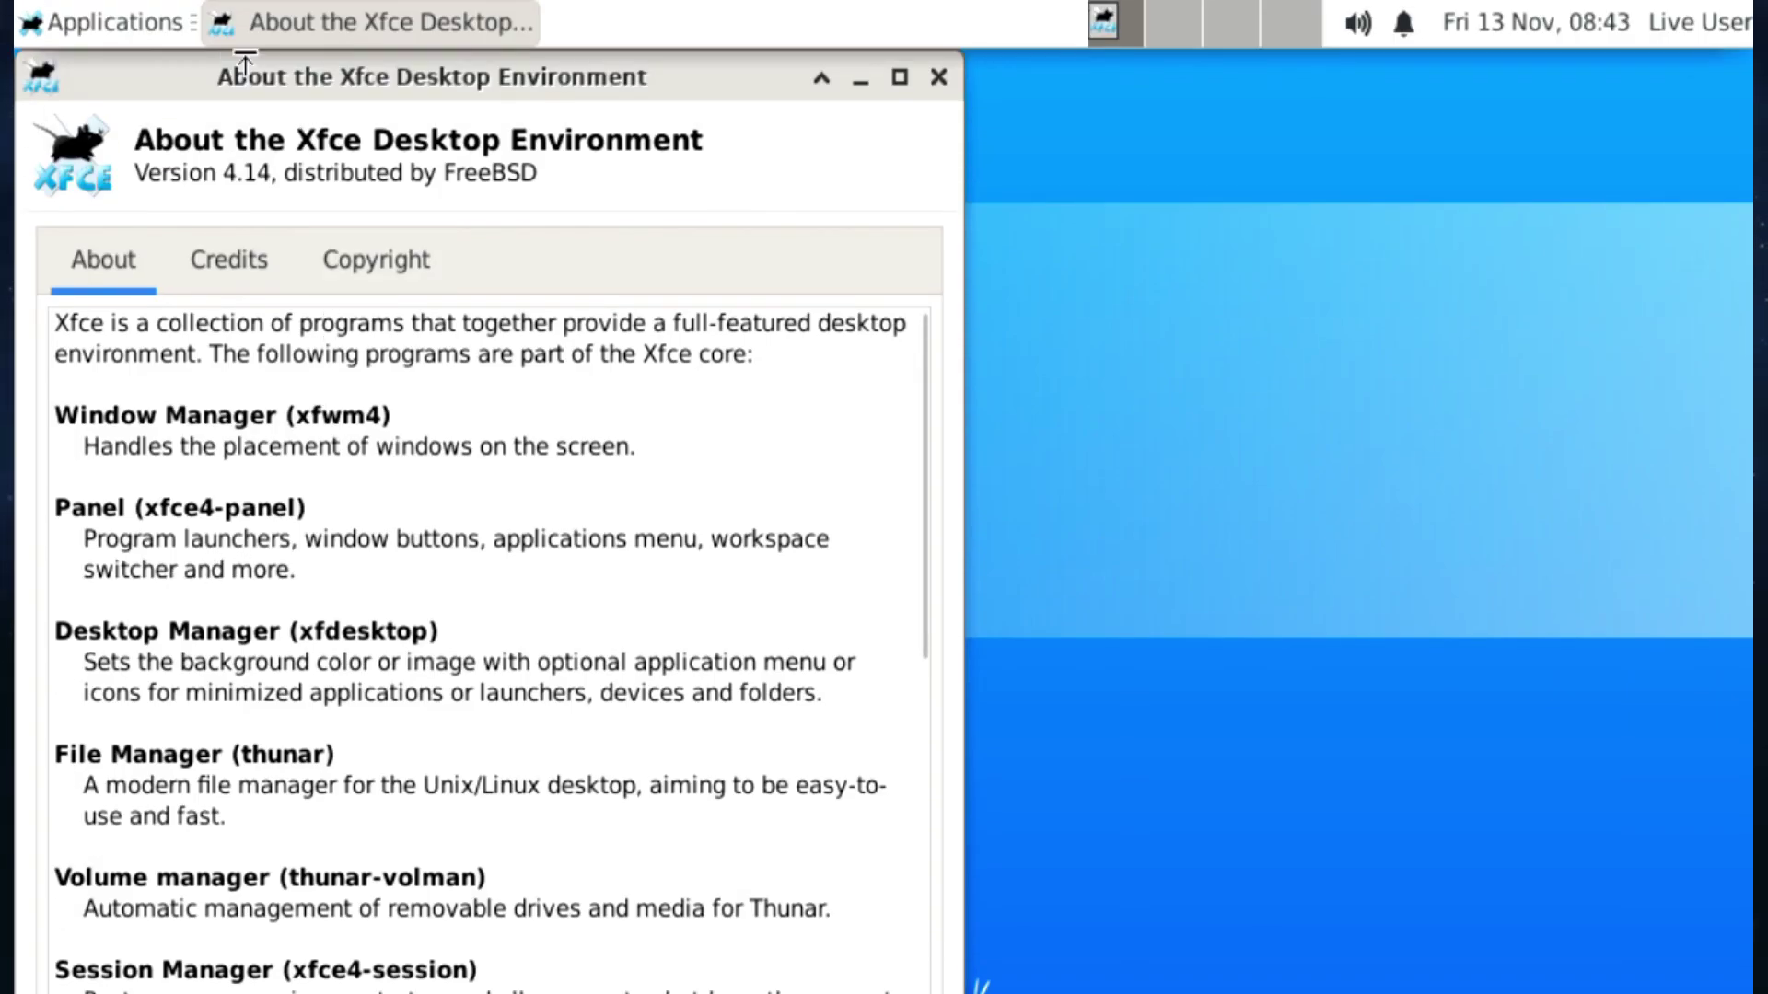
click(939, 79)
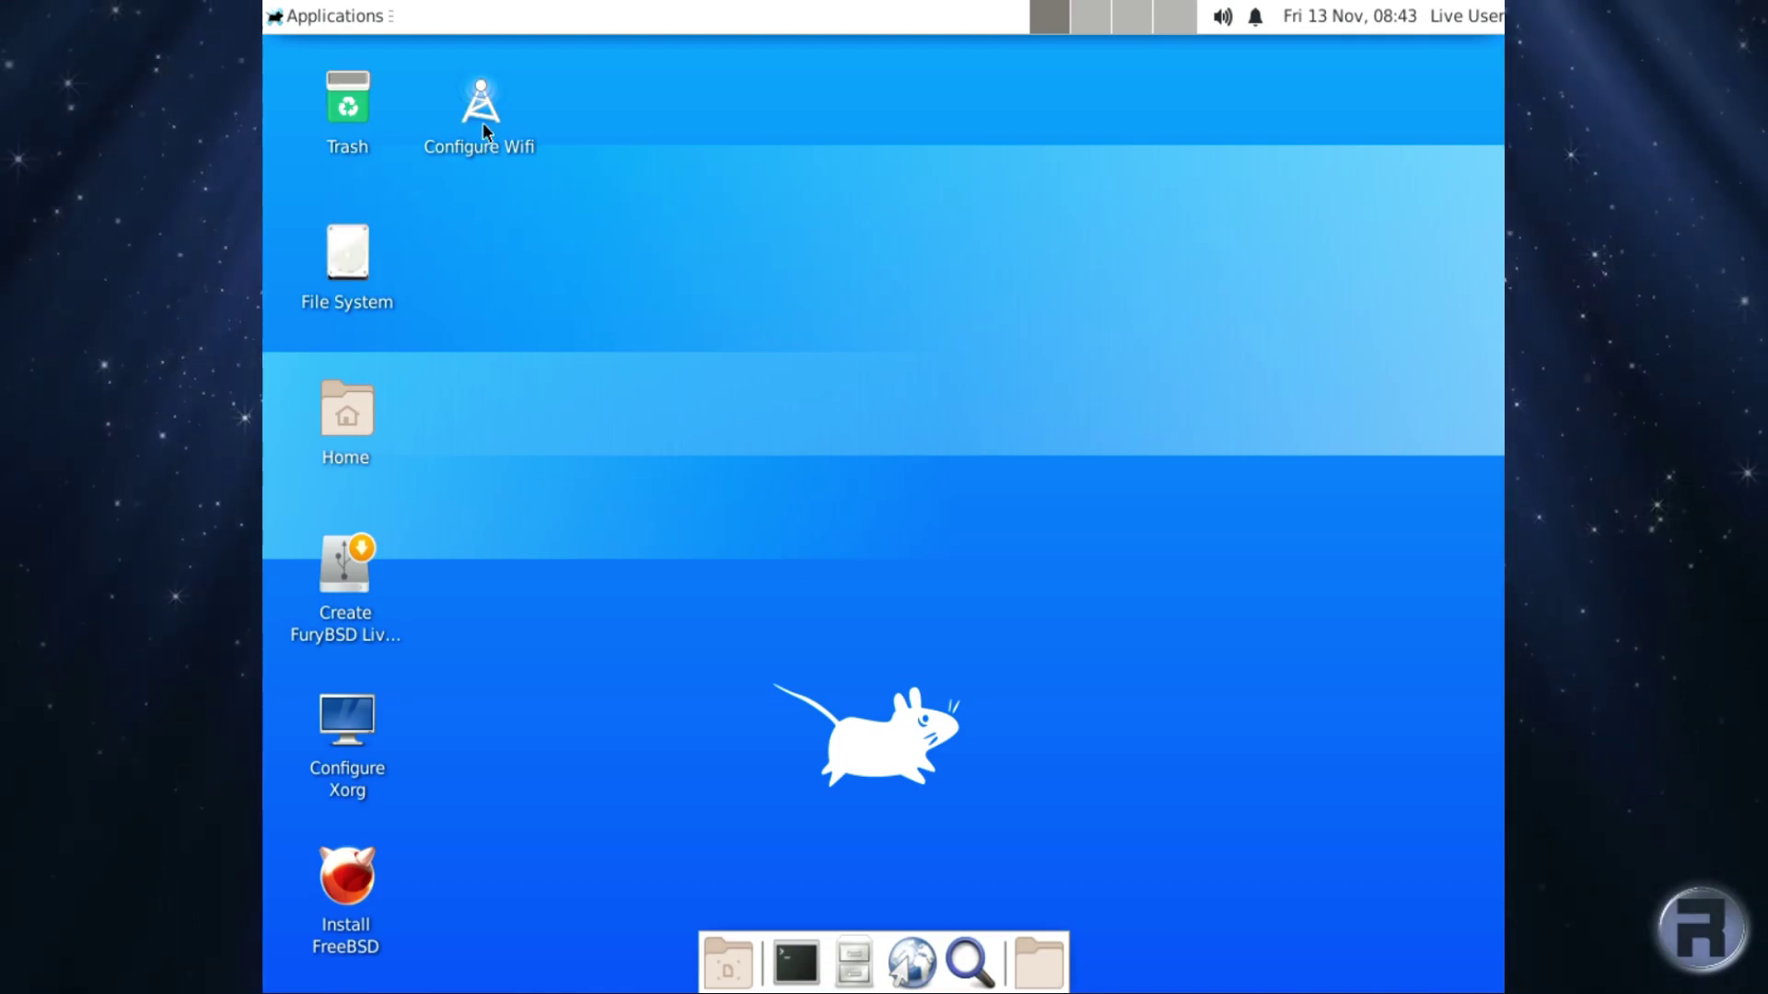
mouse_move(484, 127)
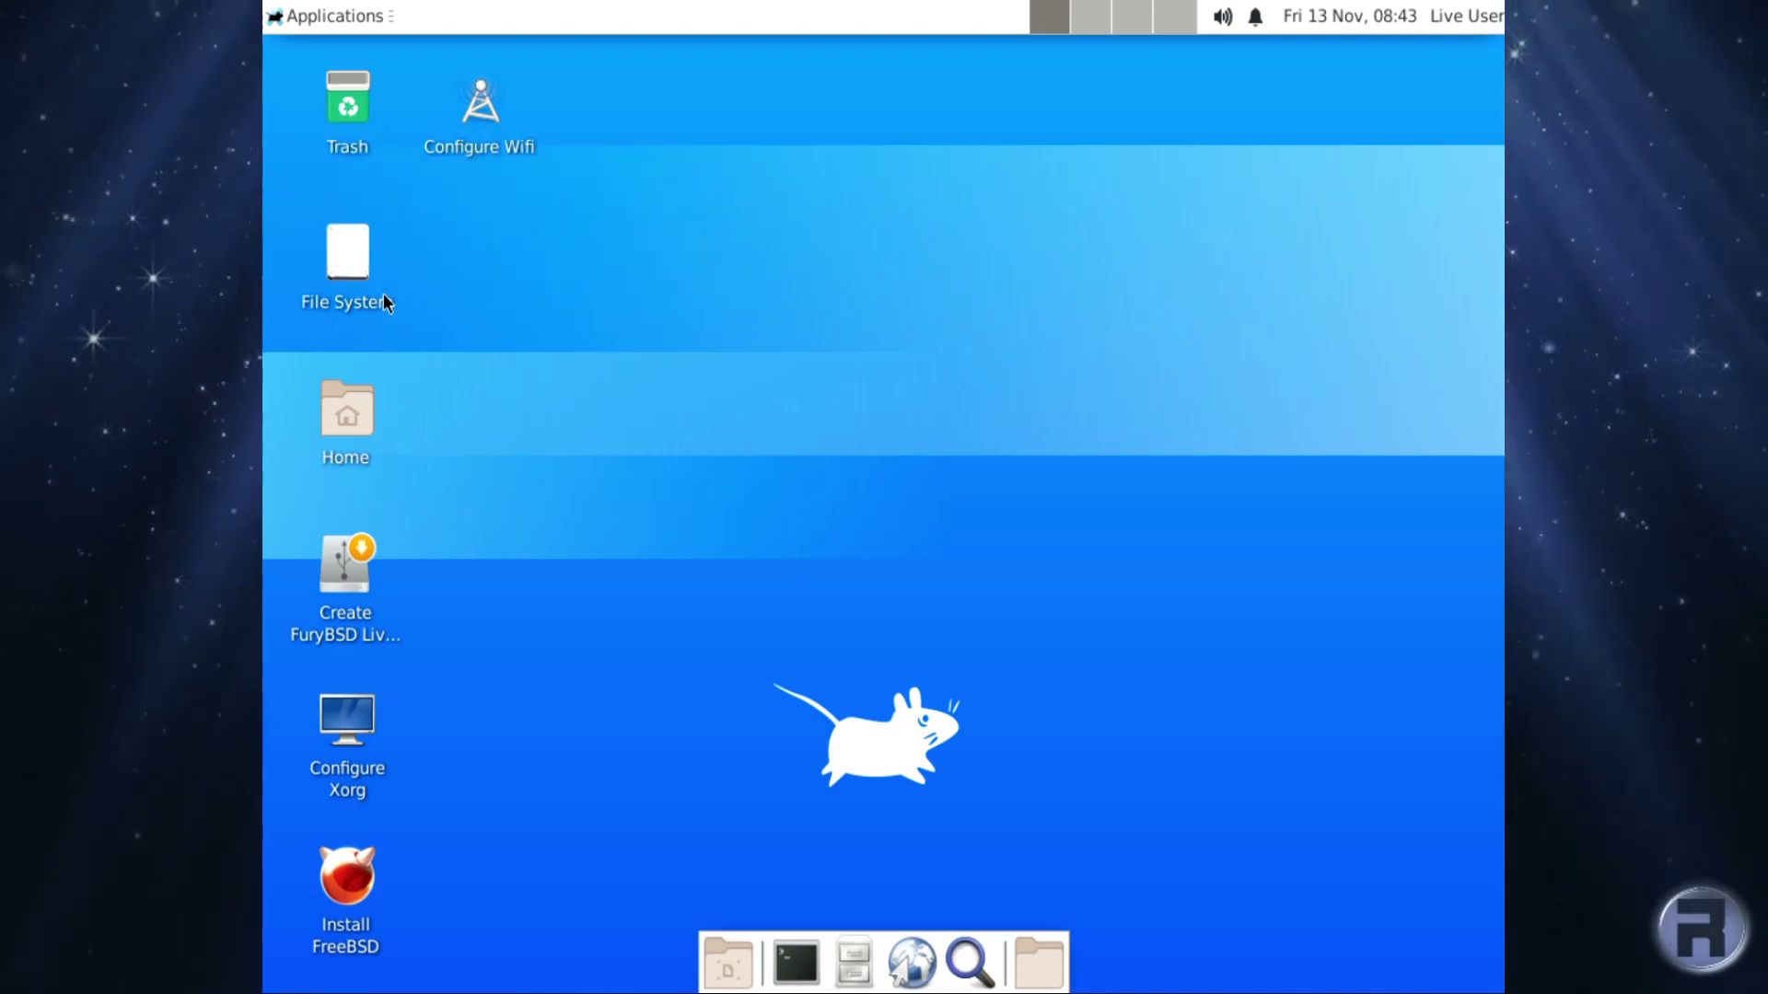
mouse_move(394, 241)
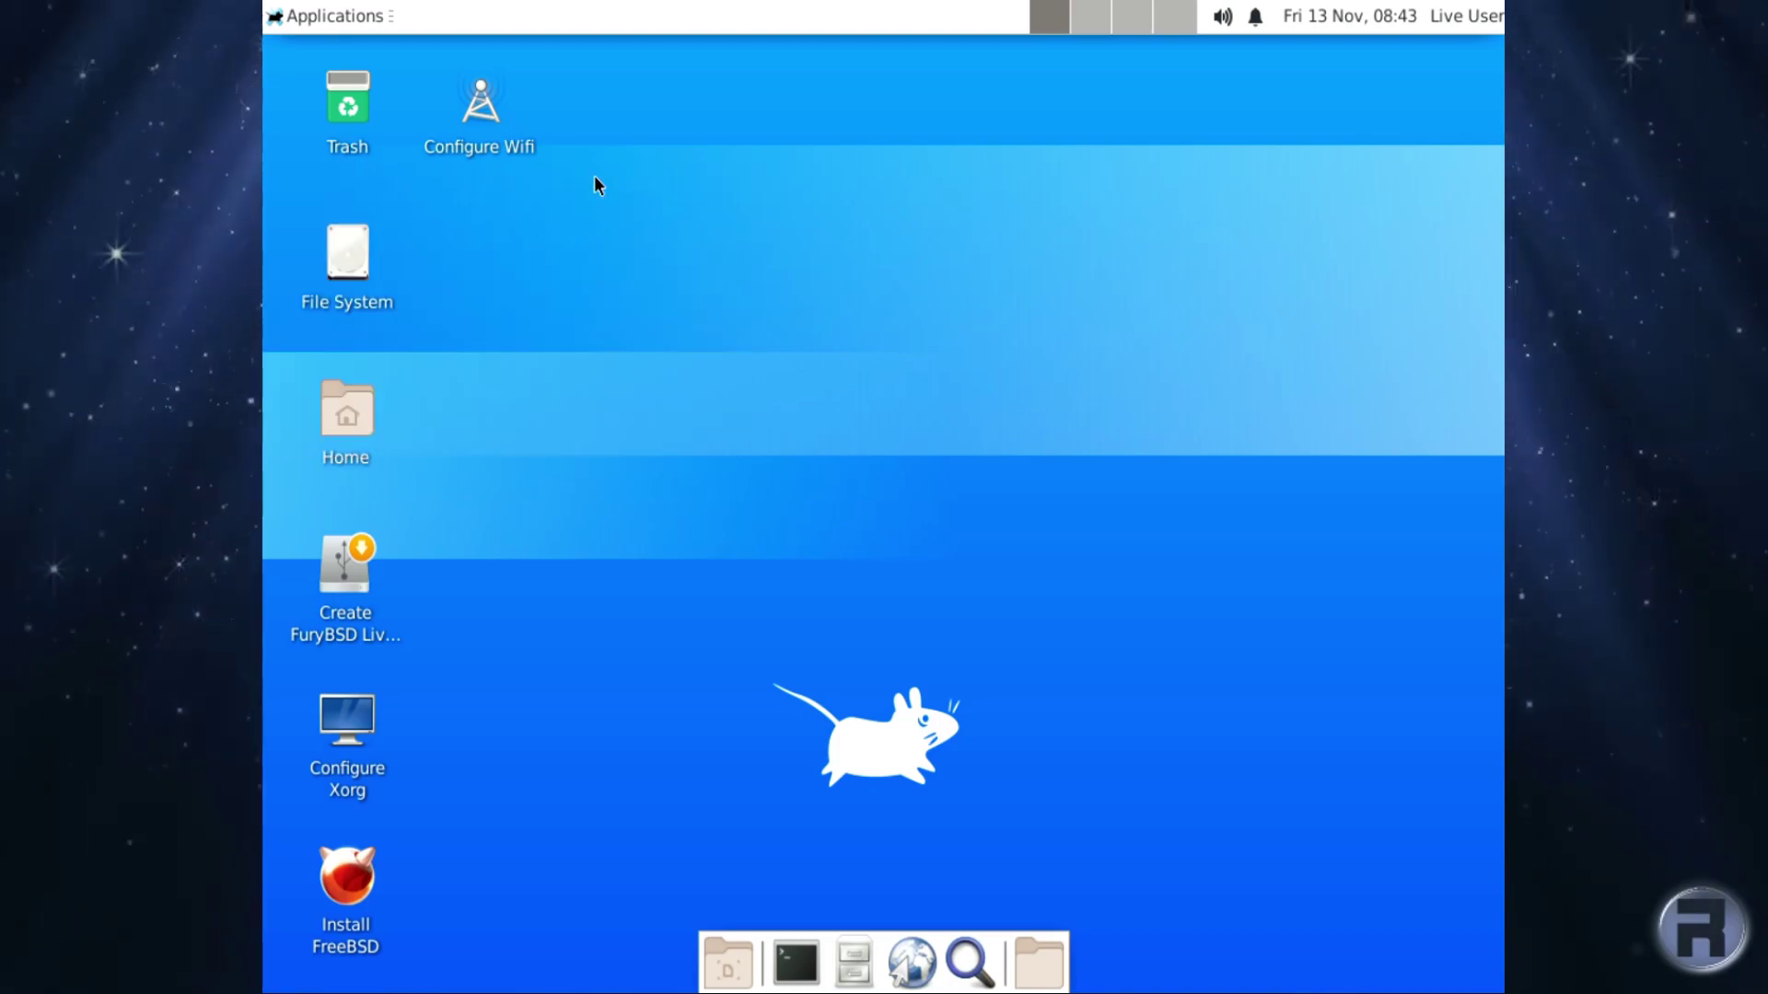
double_click(350, 88)
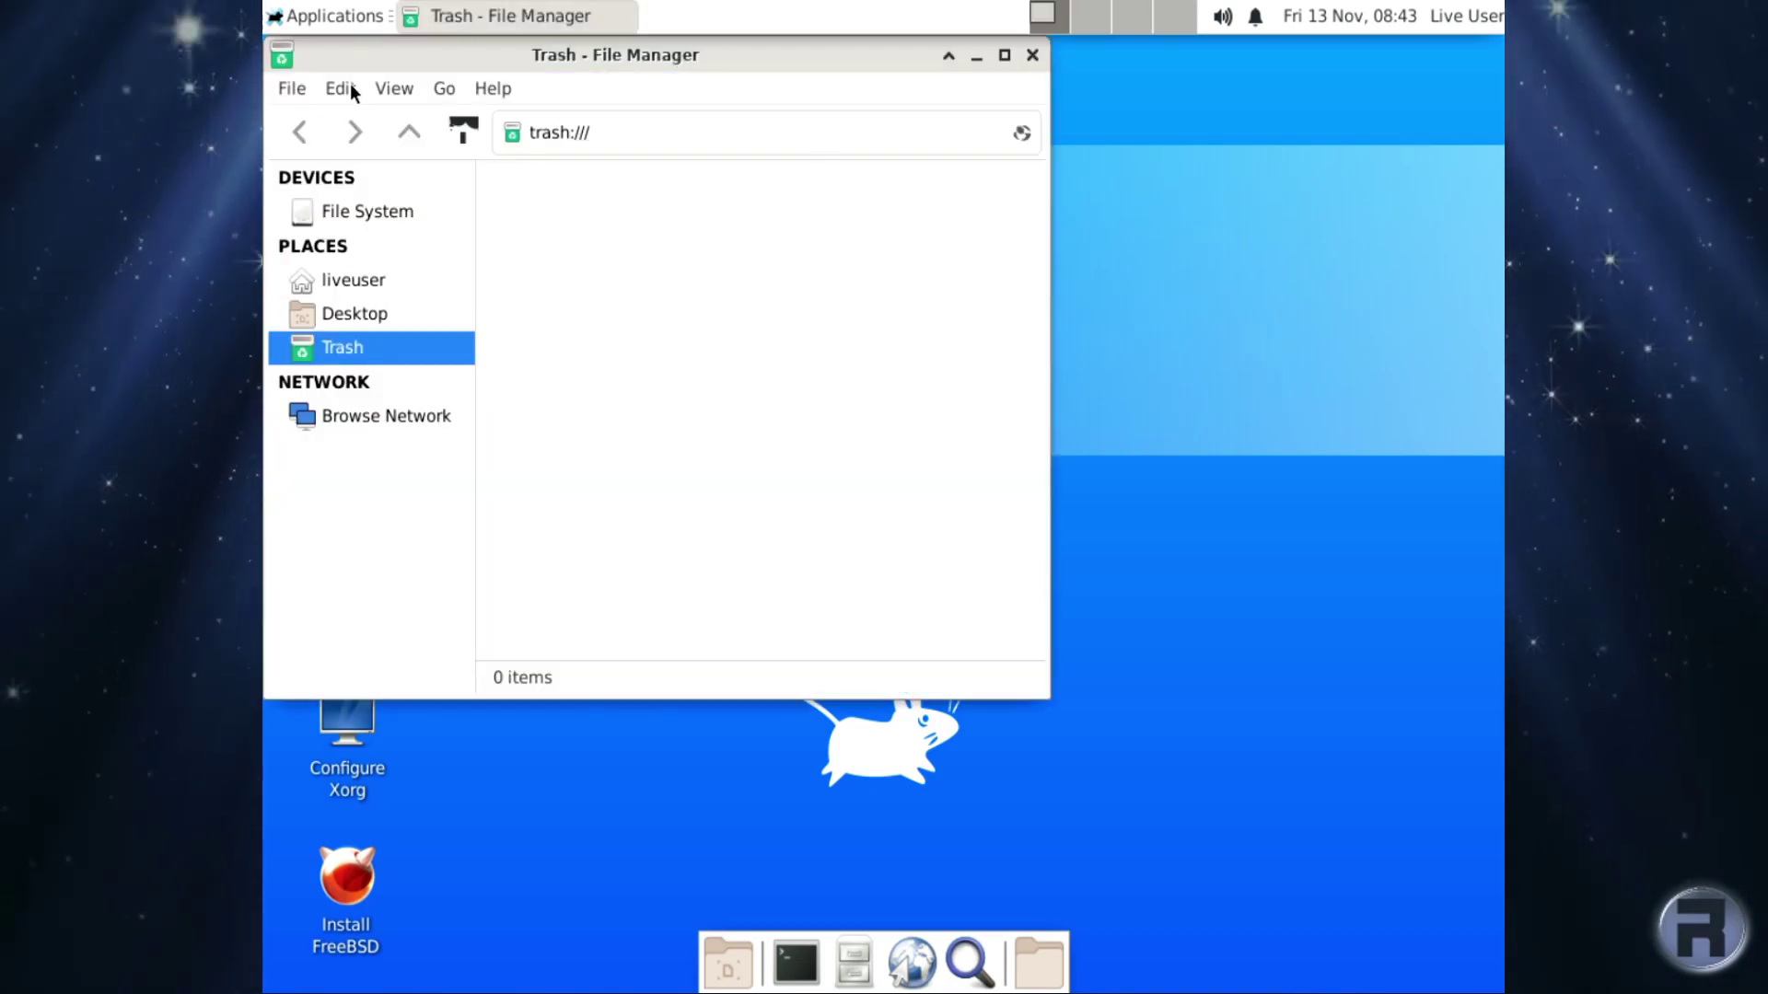
click(1033, 55)
double_click(351, 240)
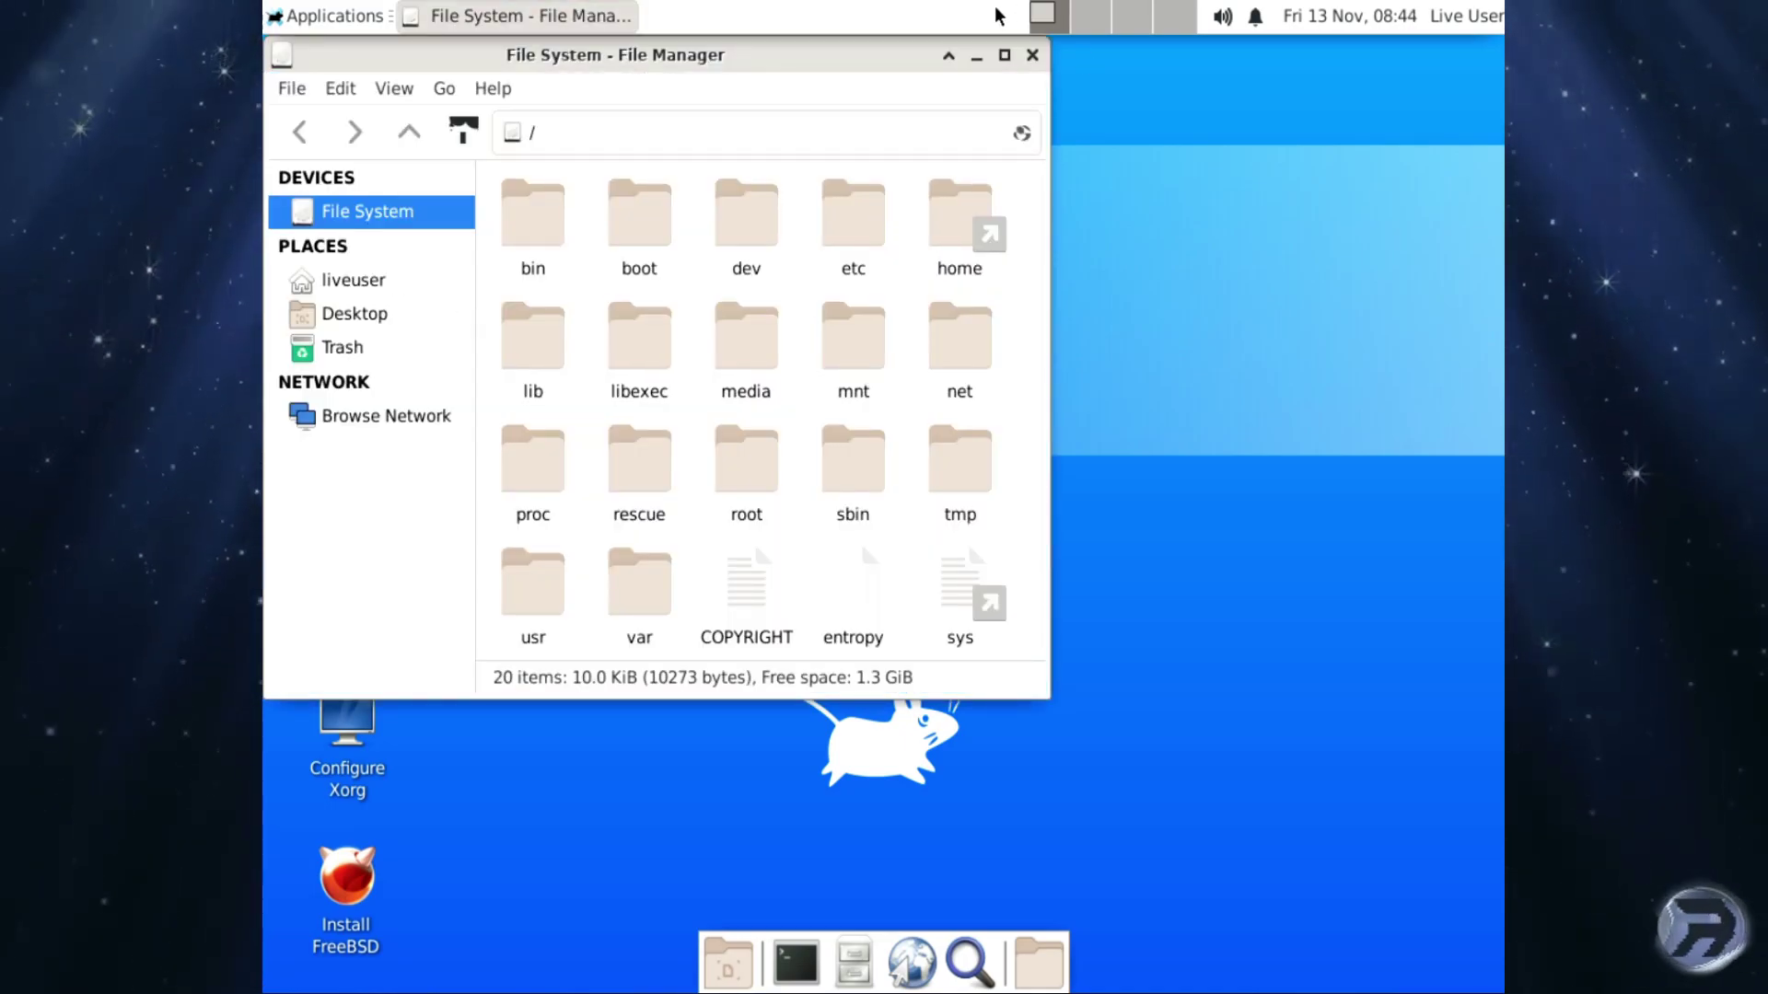
click(1033, 54)
double_click(348, 412)
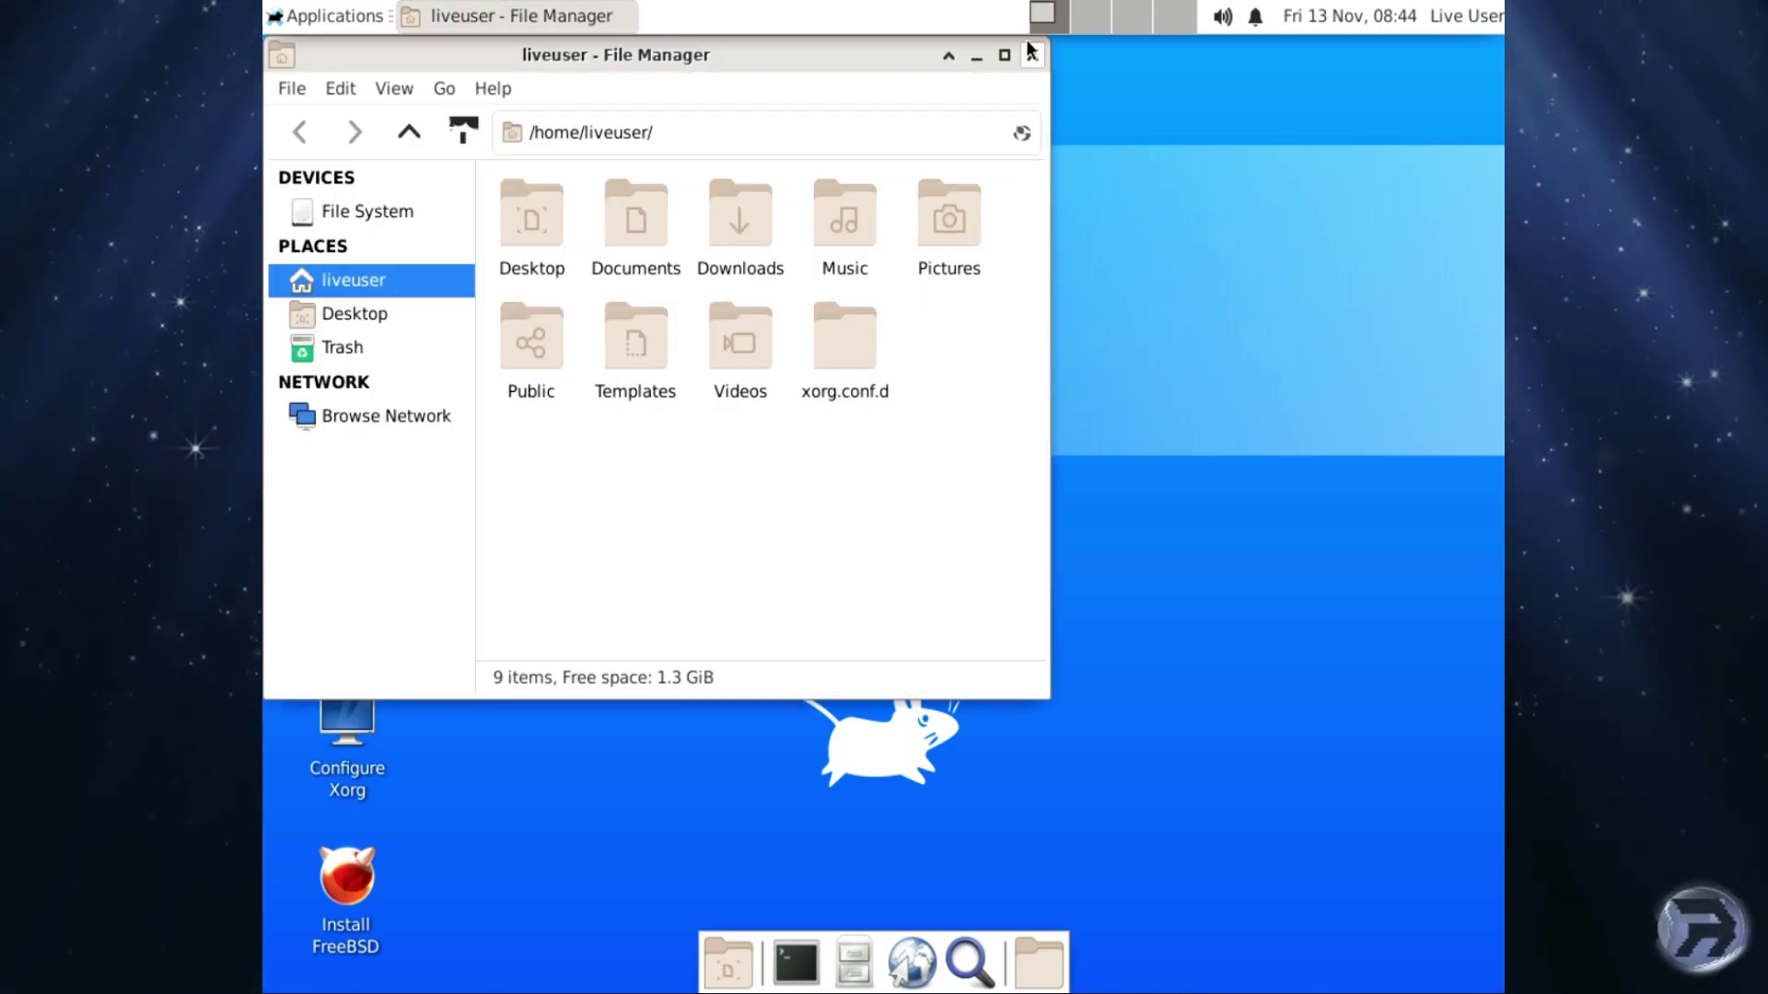
click(1032, 54)
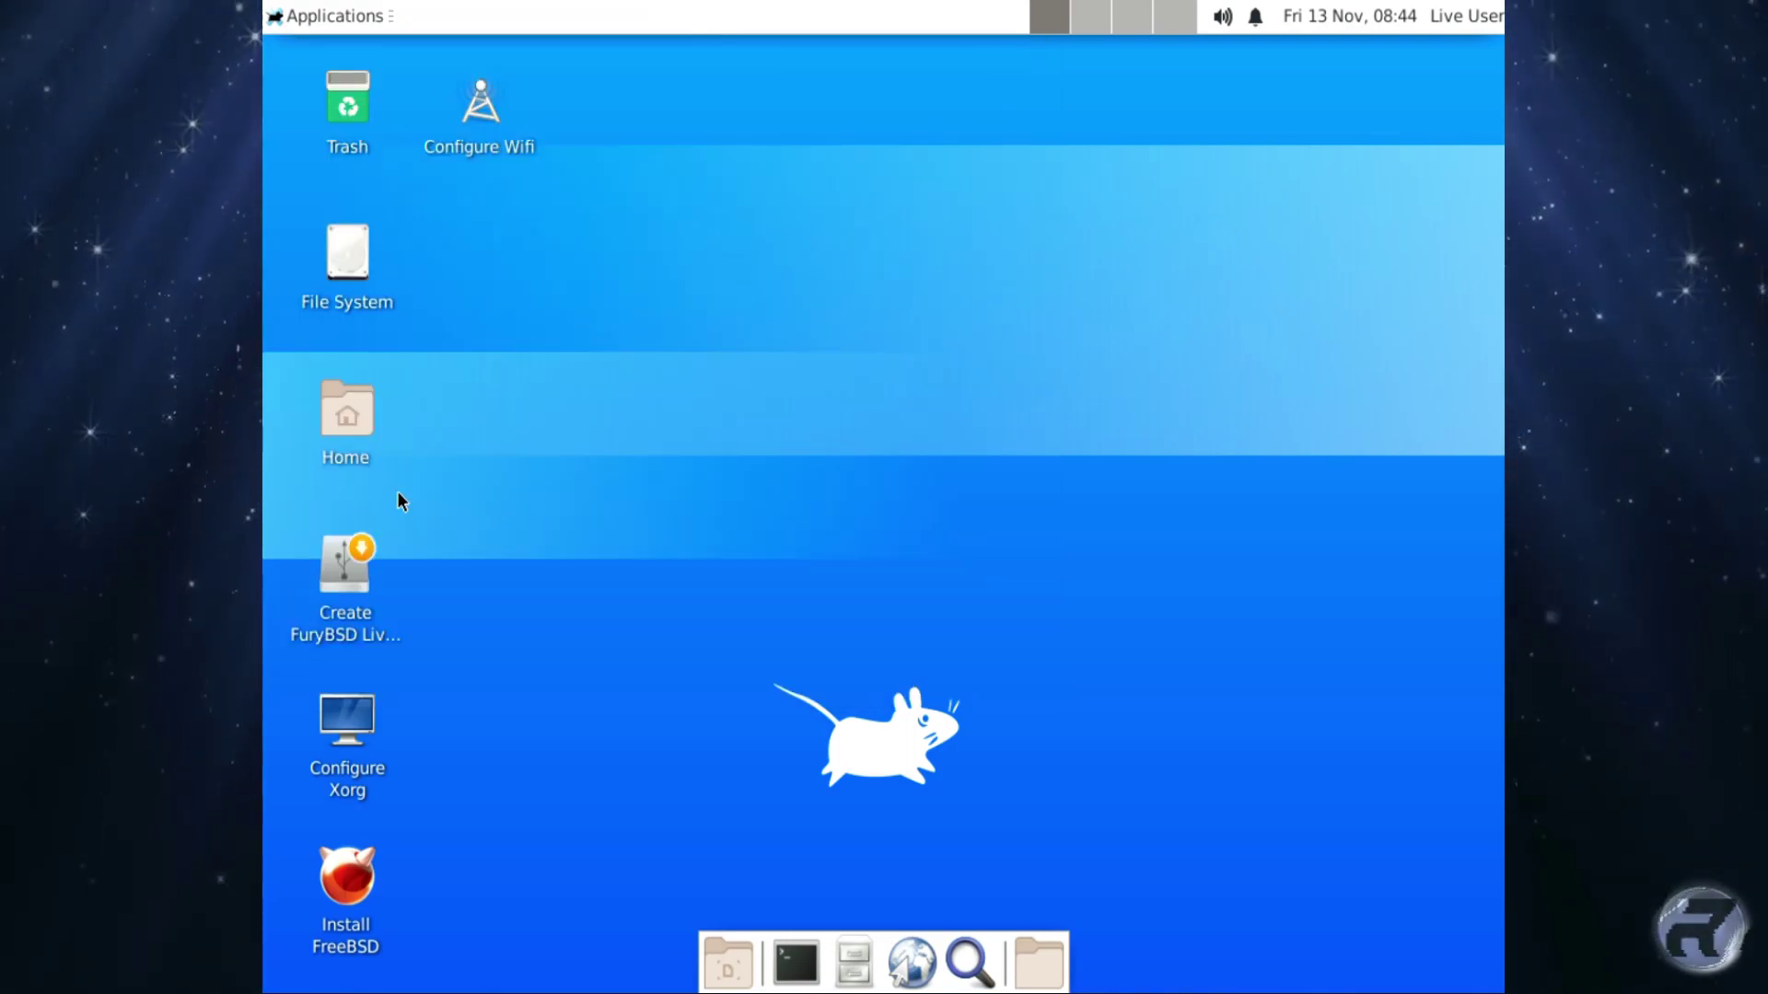
double_click(339, 579)
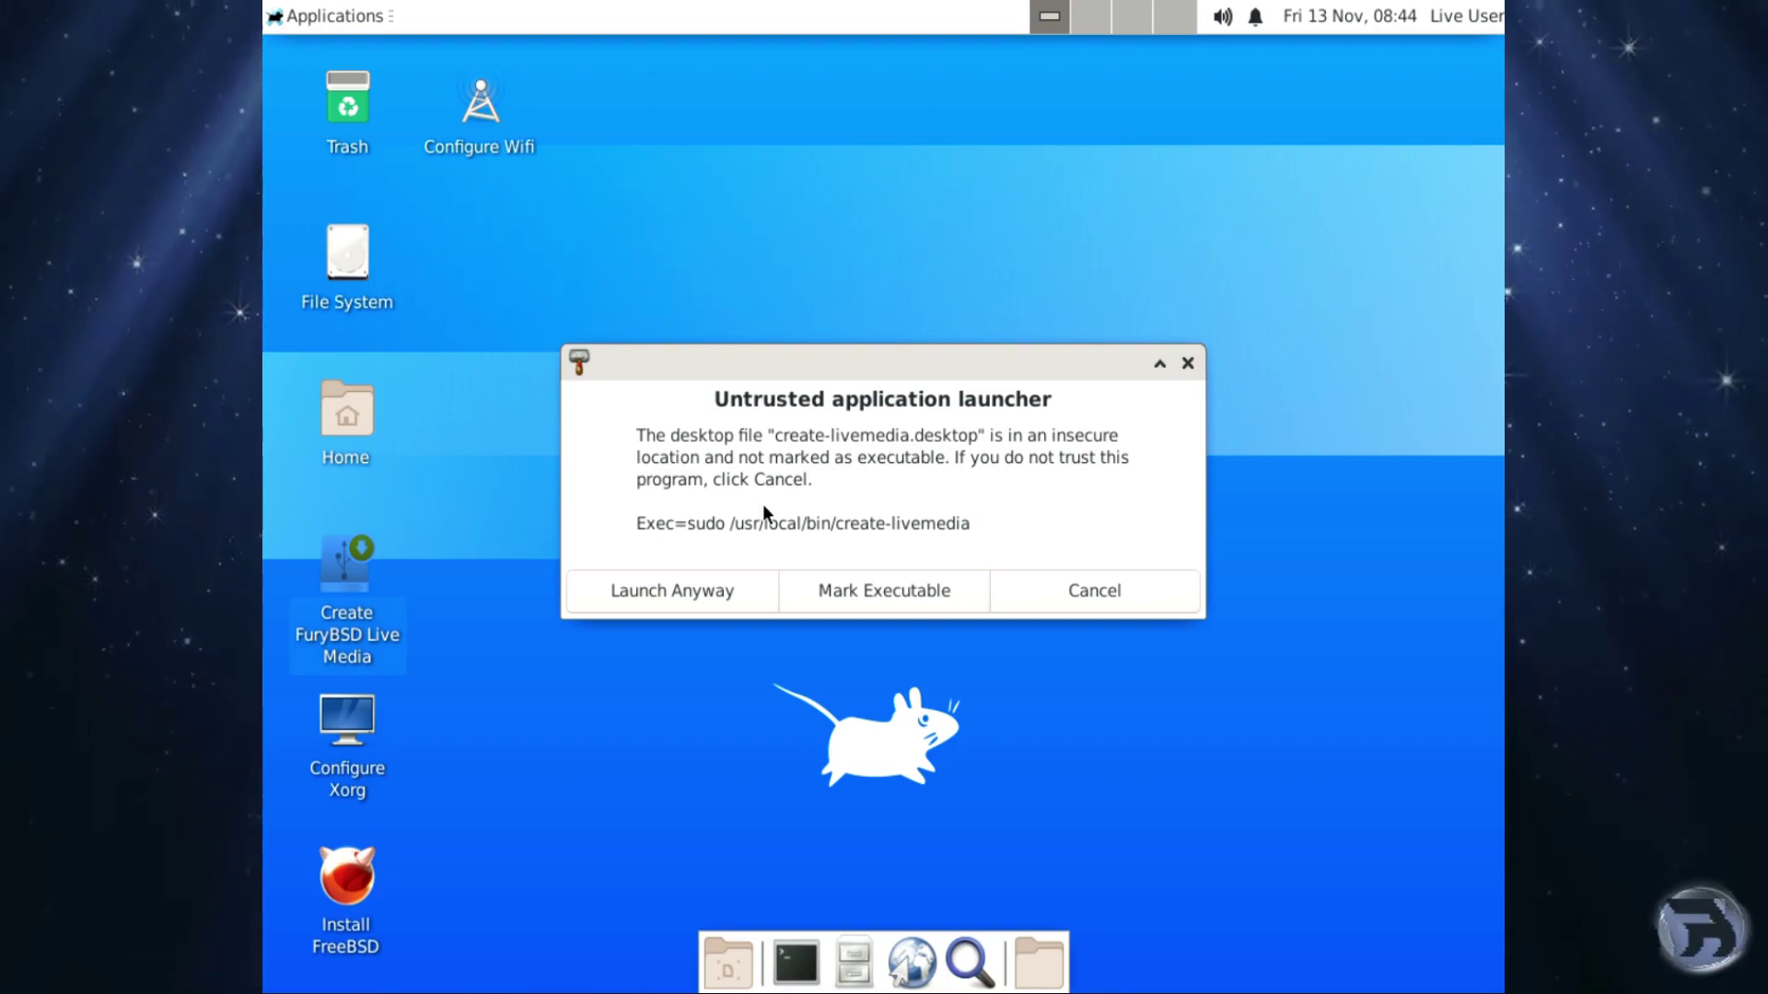
click(738, 590)
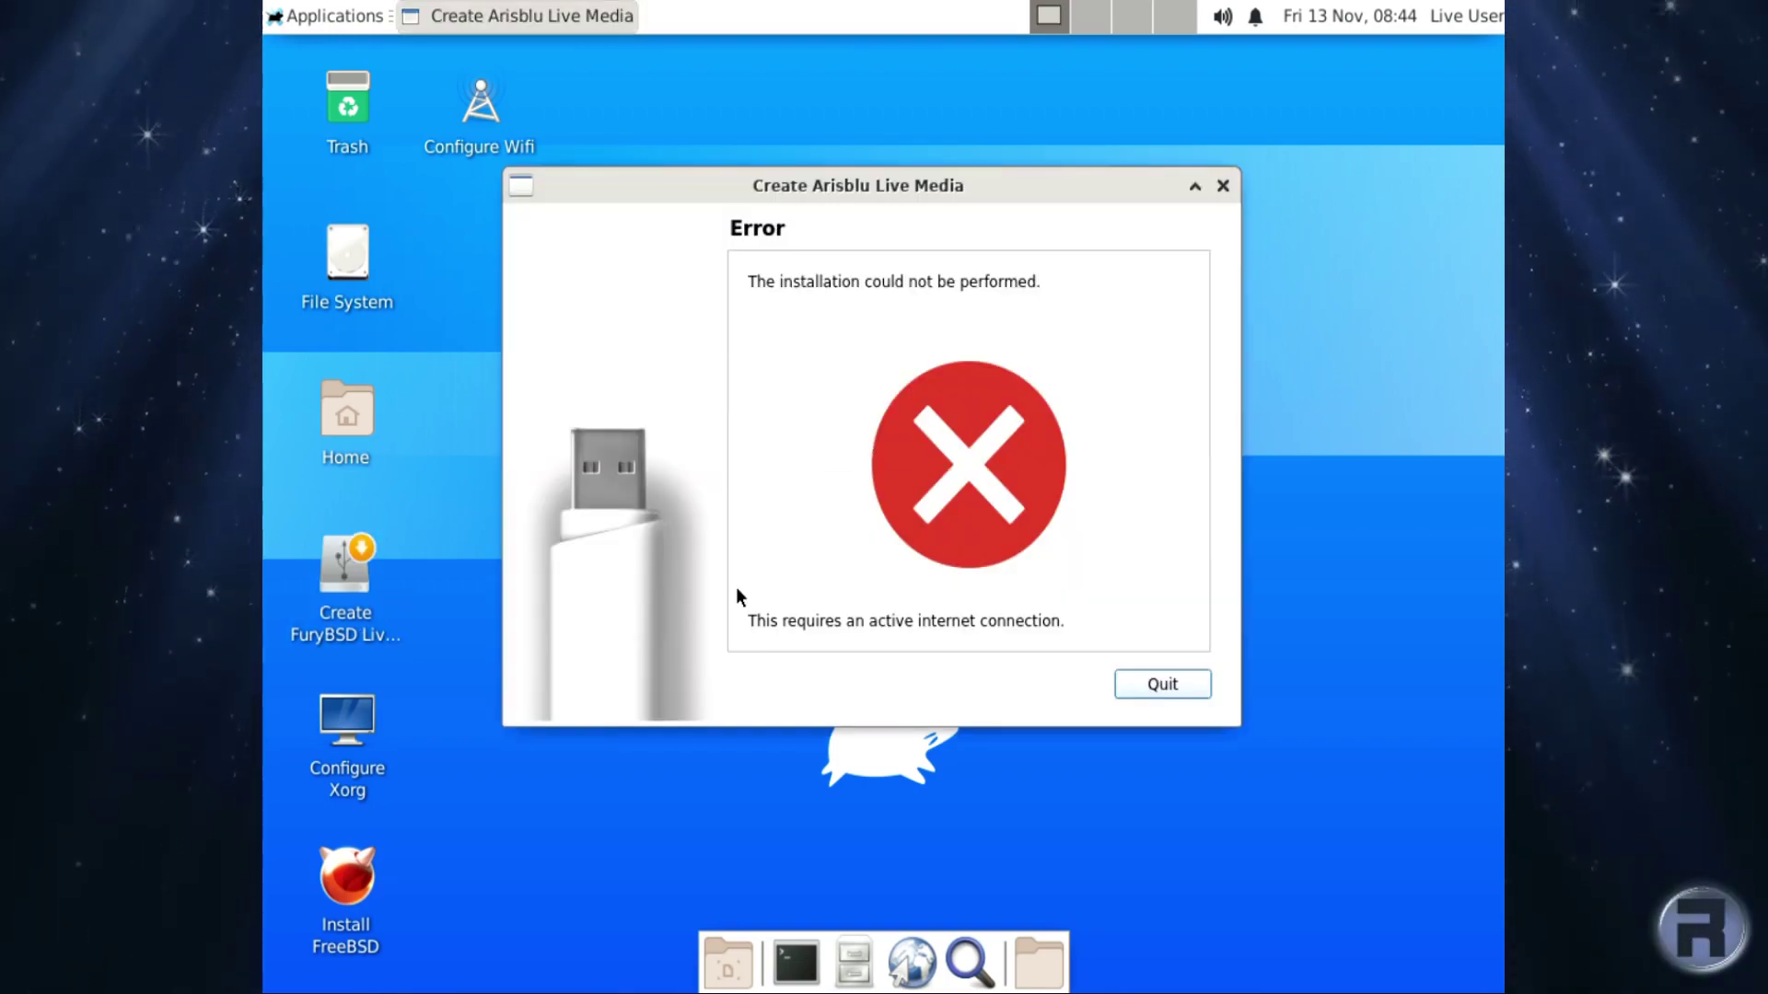
click(1183, 686)
double_click(353, 710)
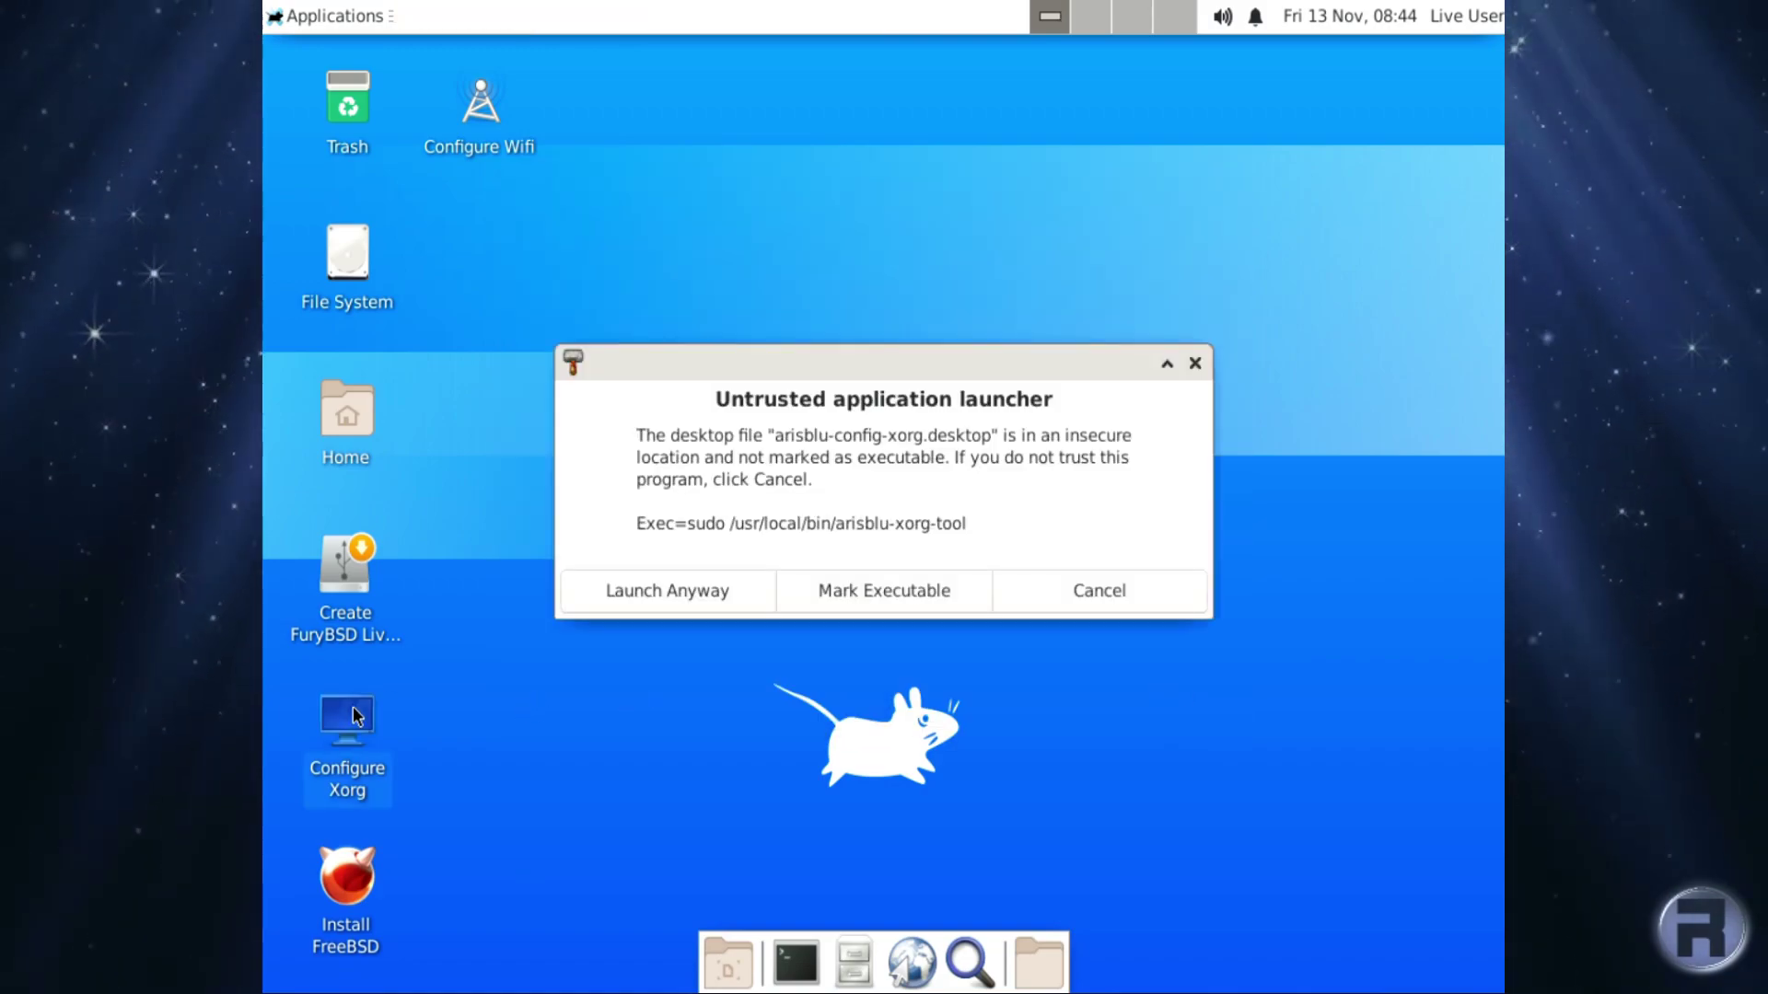
click(689, 589)
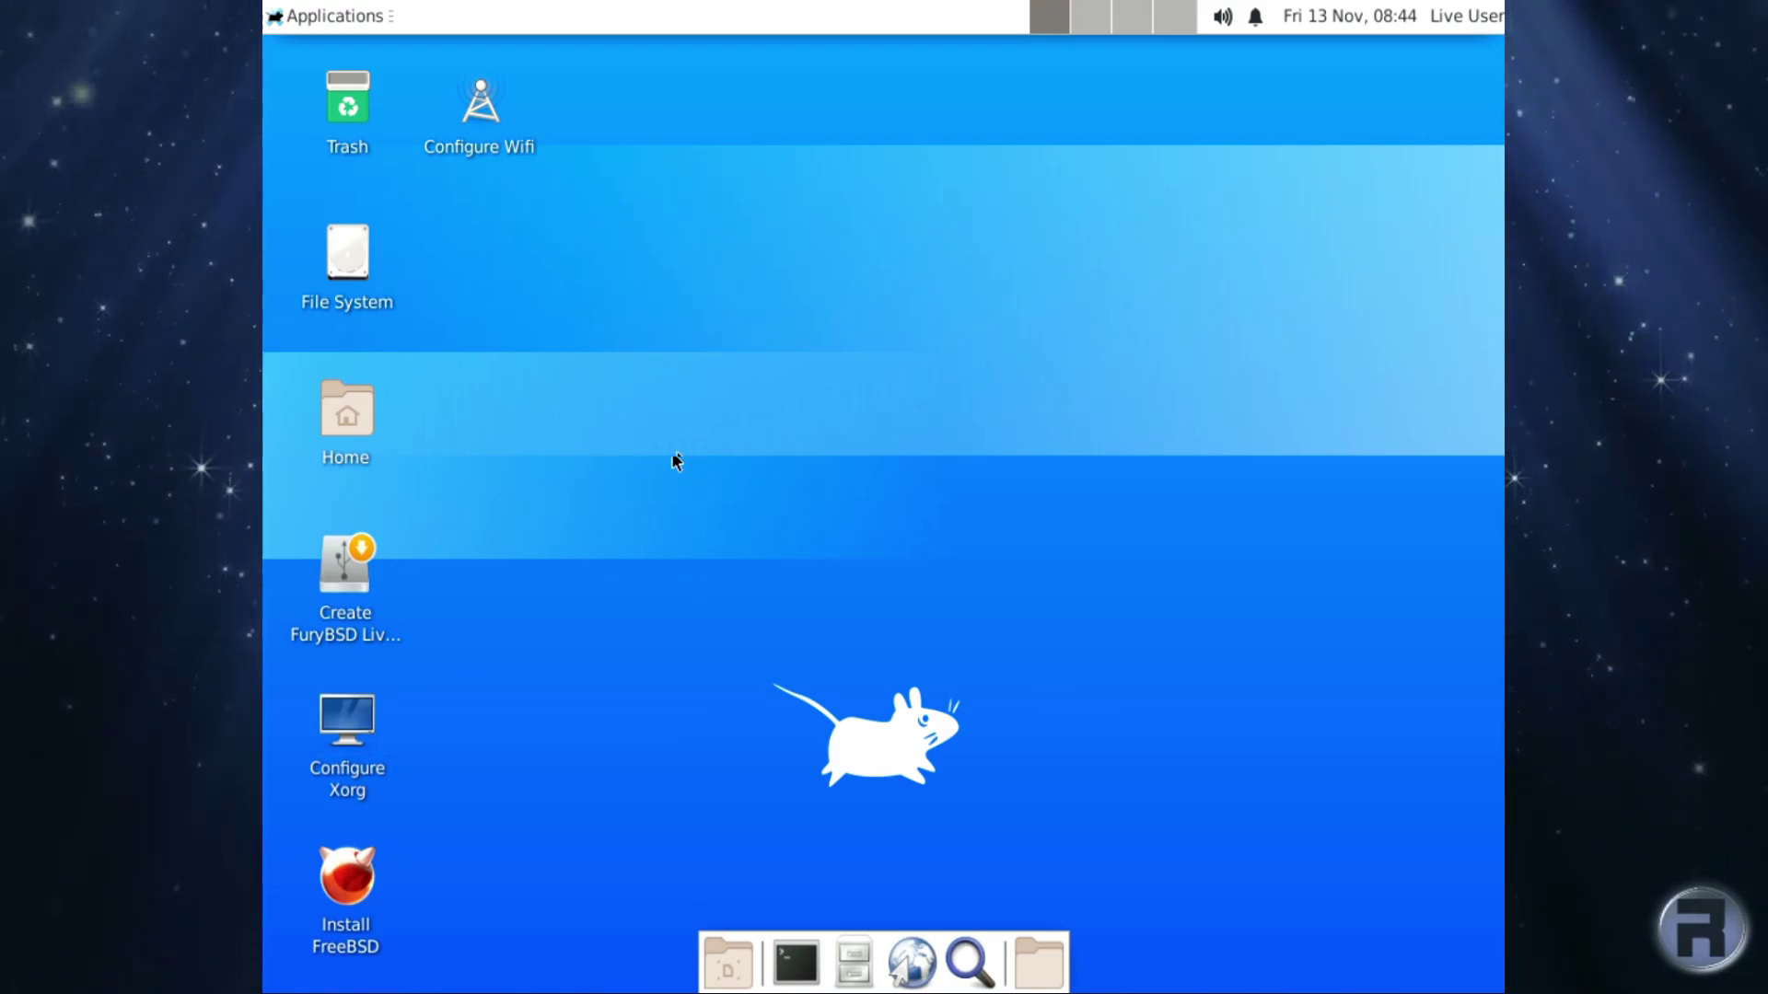
double_click(340, 877)
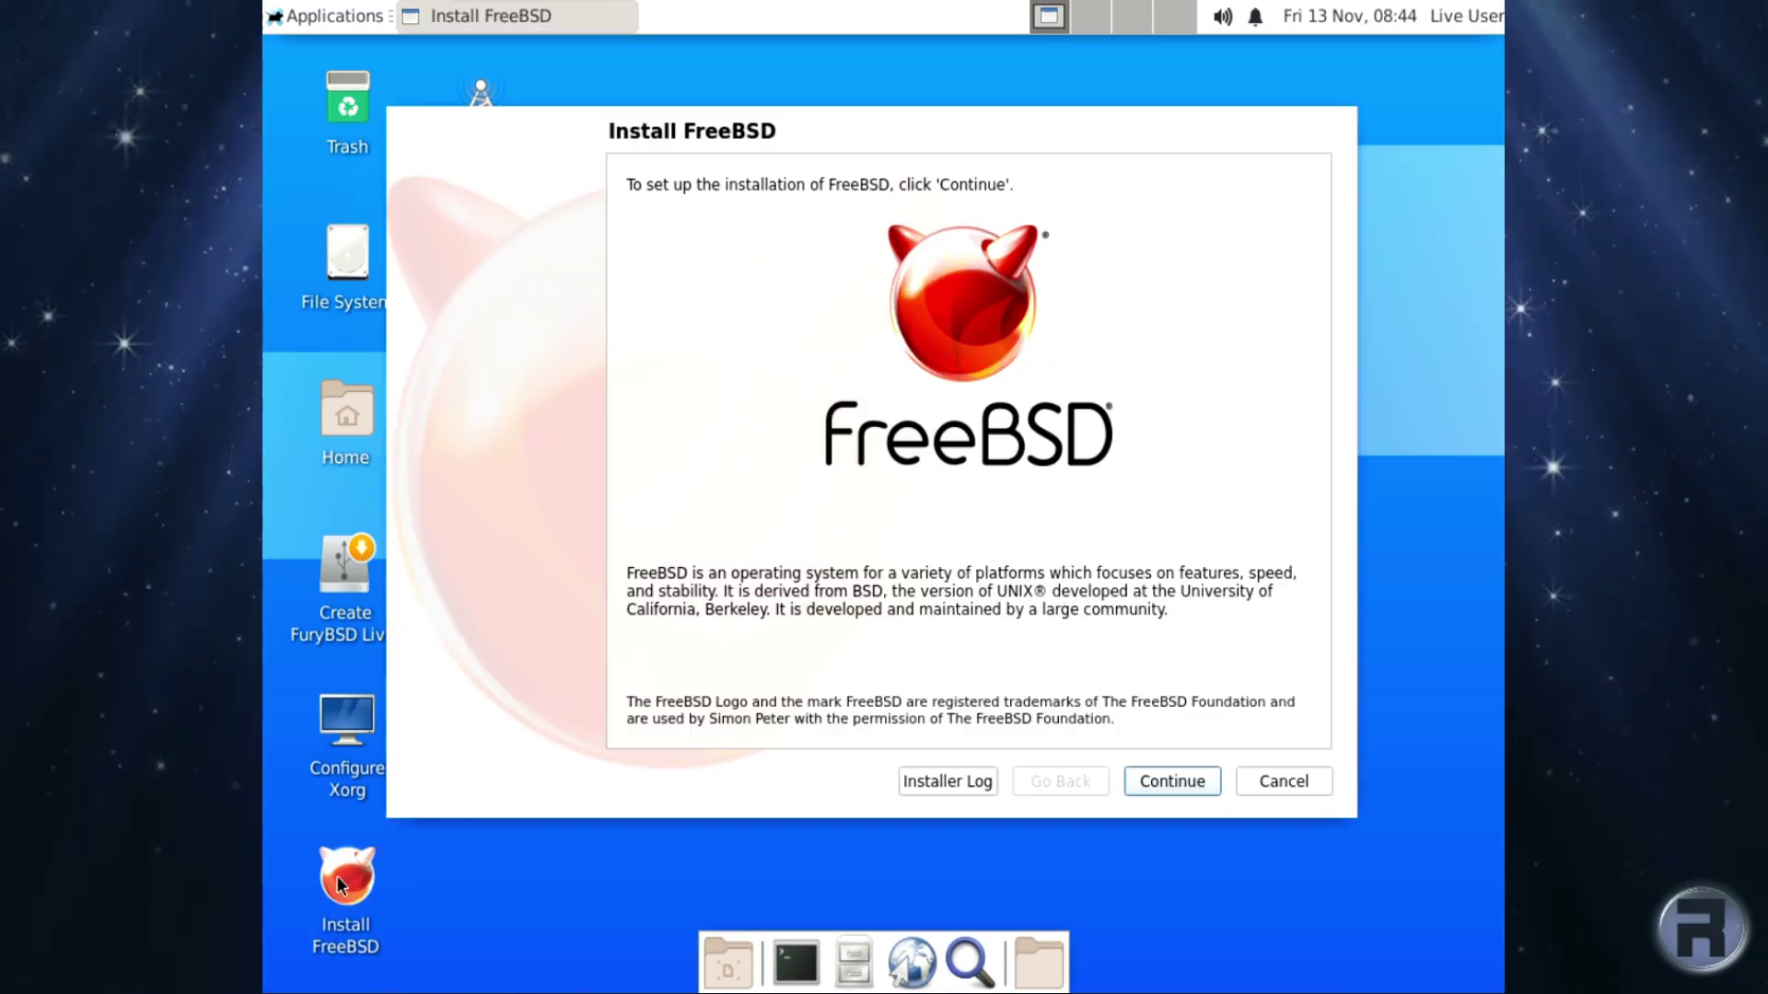
click(1186, 783)
click(1186, 783)
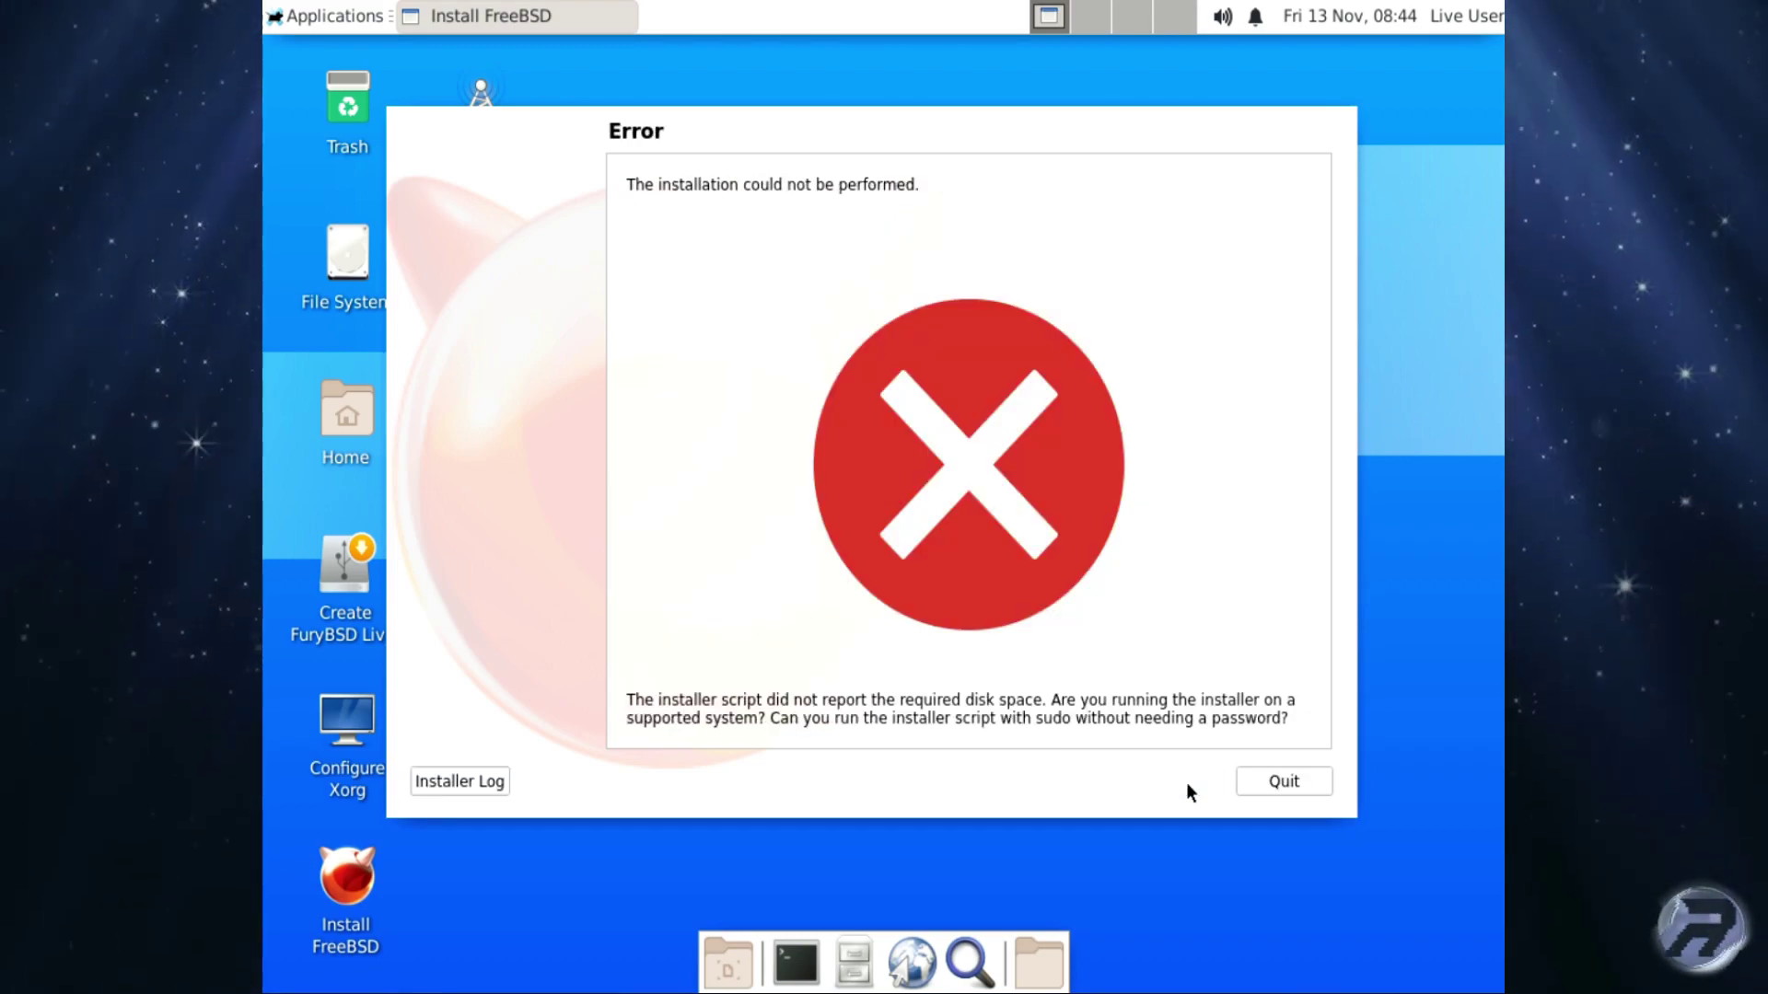
click(1280, 782)
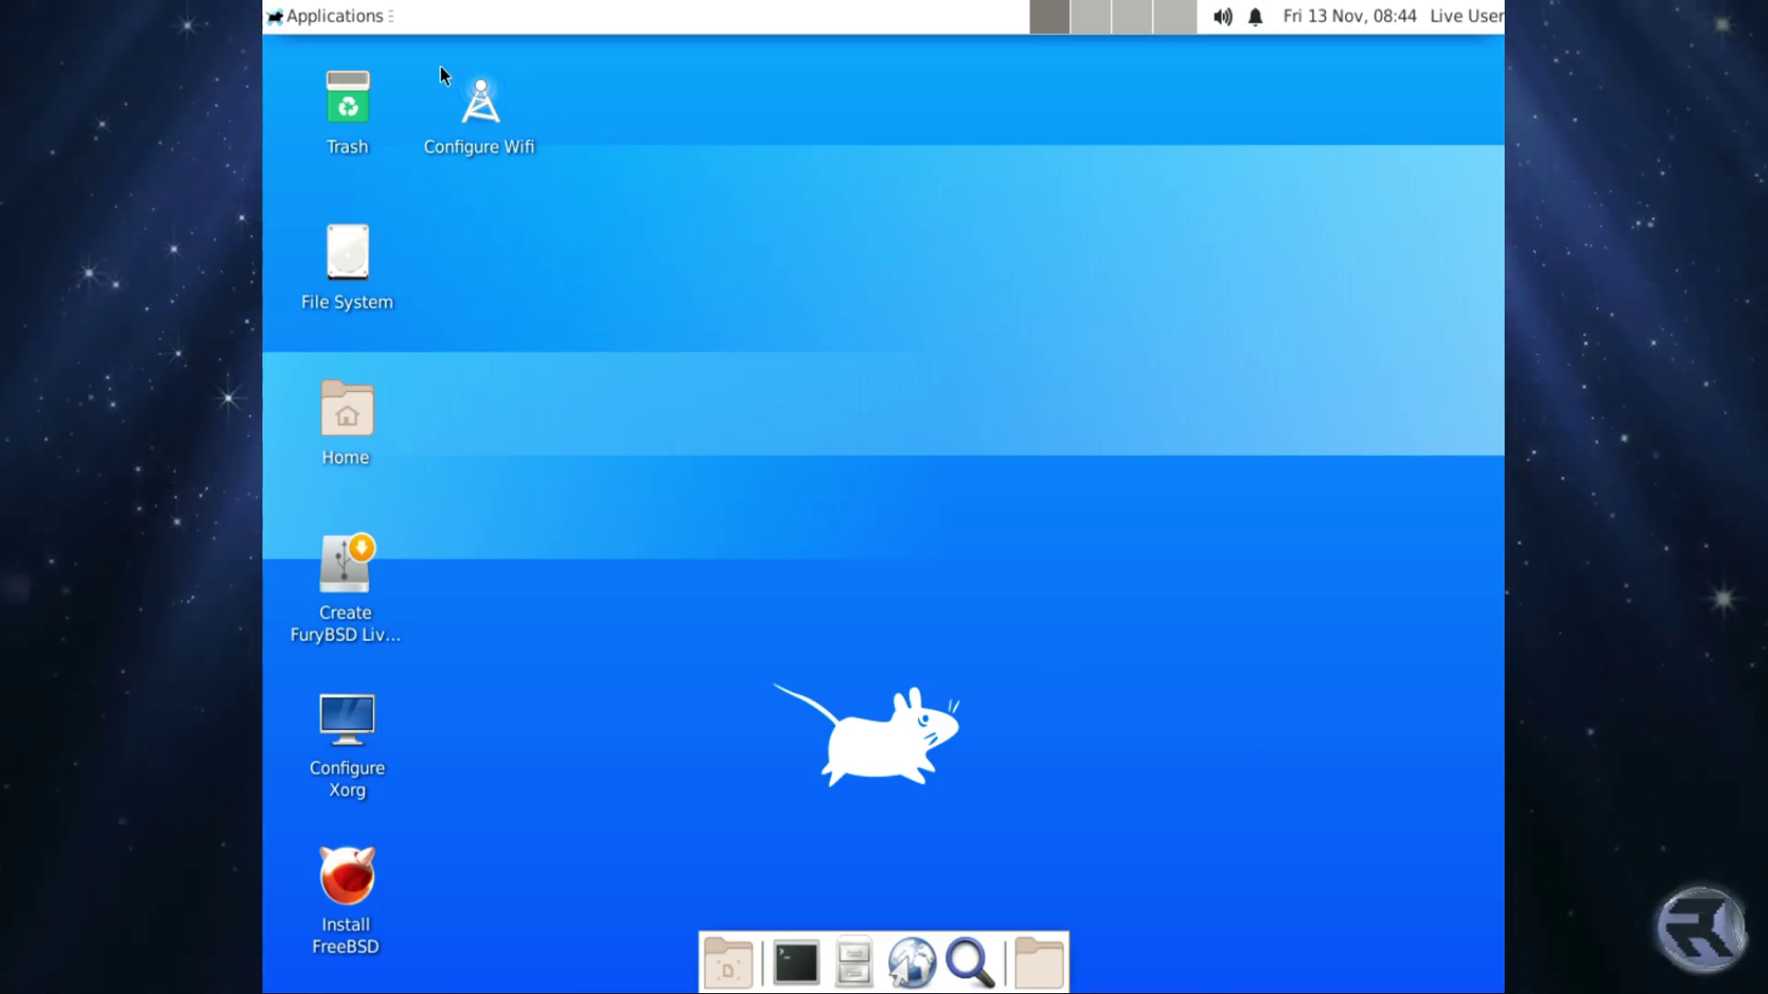
- Launch the Configure Wifi tool, accepting the untrusted launcher warning
double_click(464, 118)
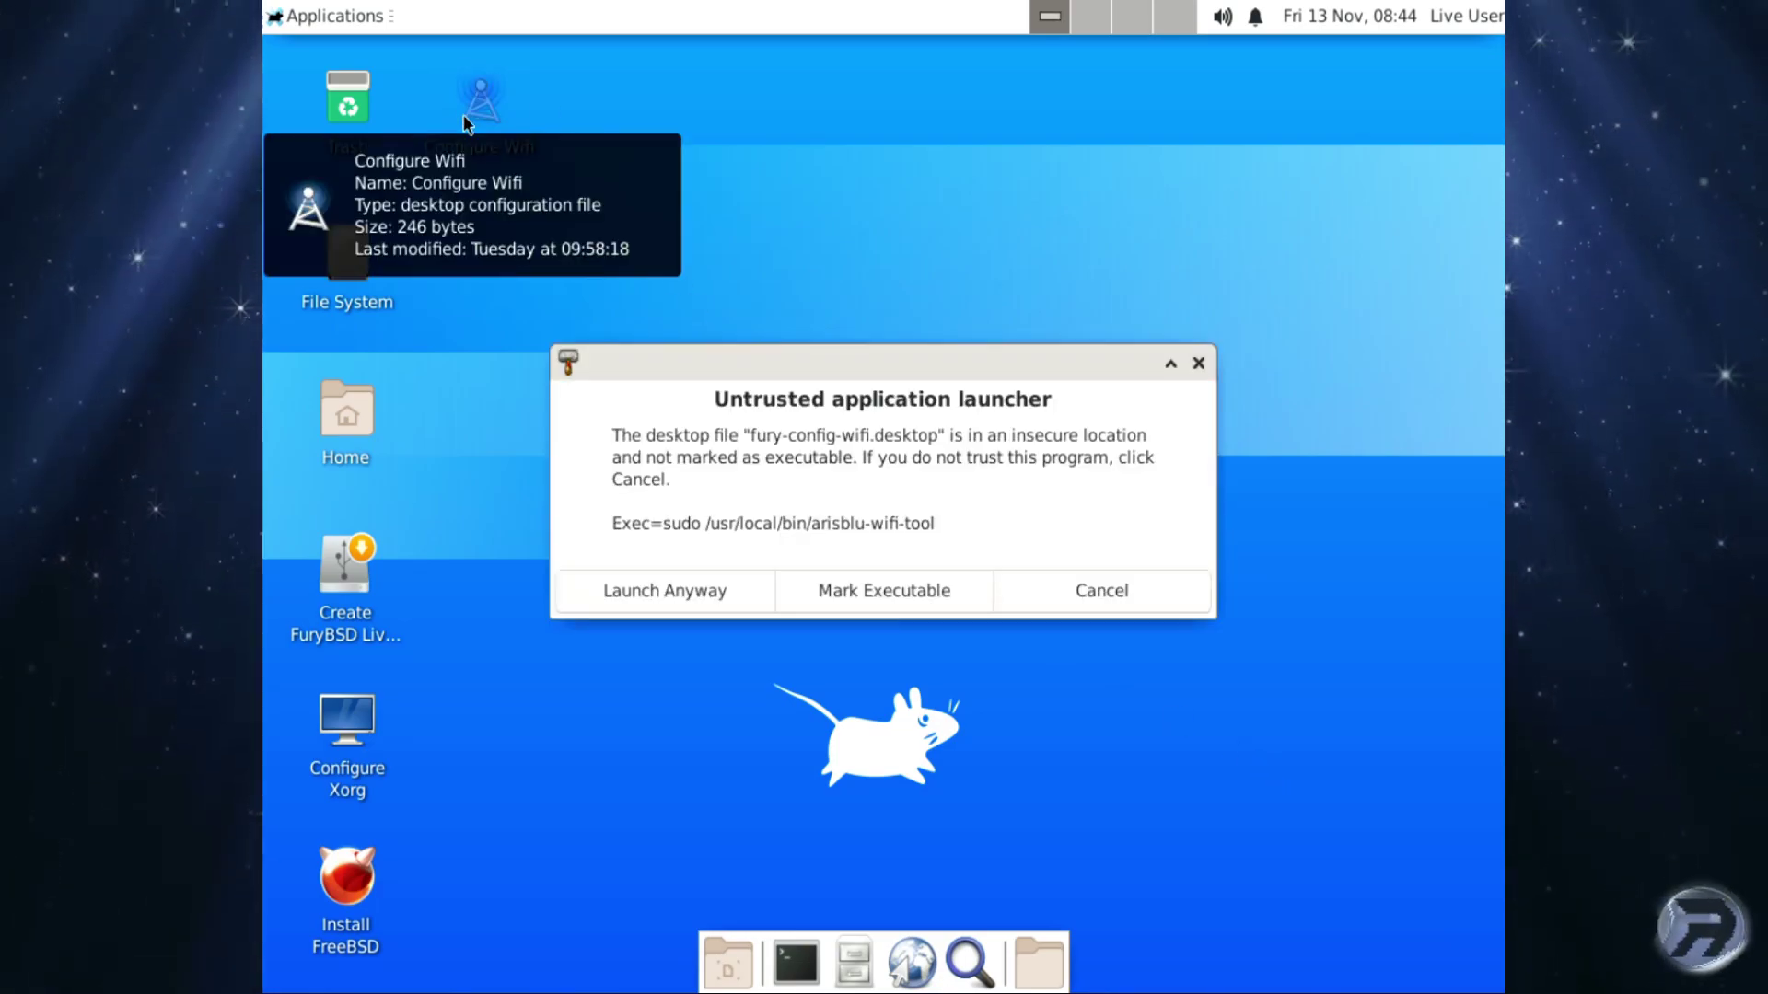
click(631, 671)
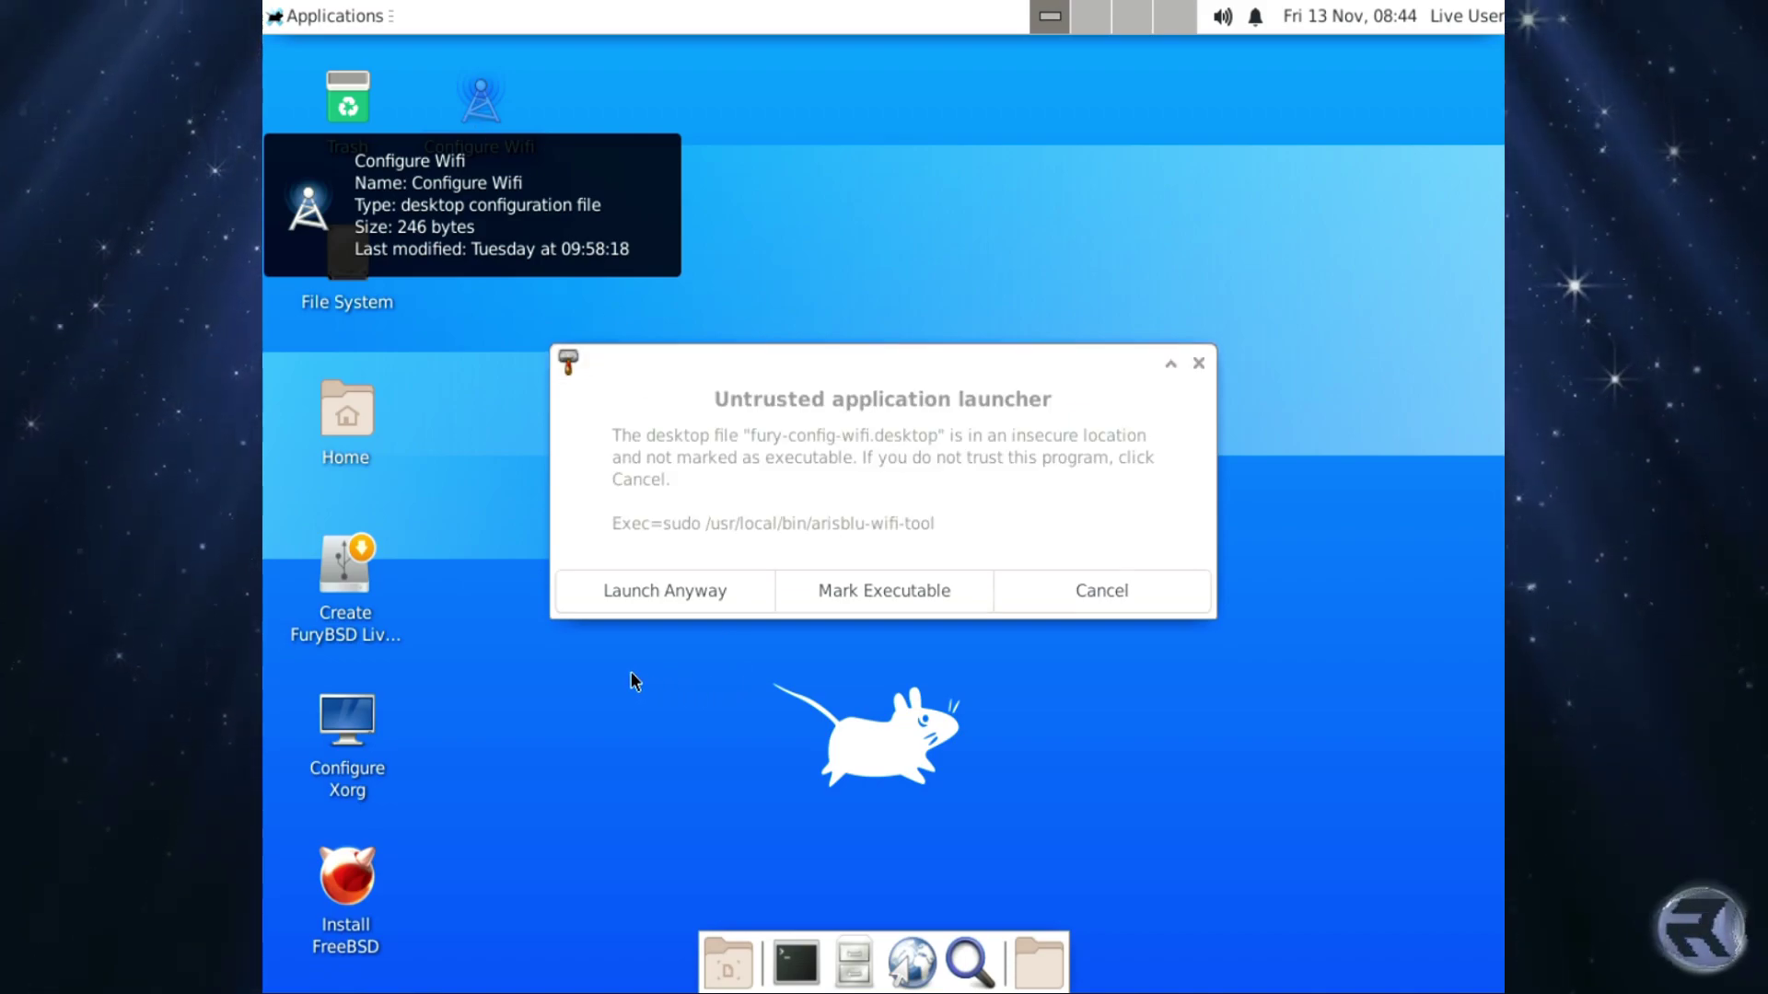
click(709, 361)
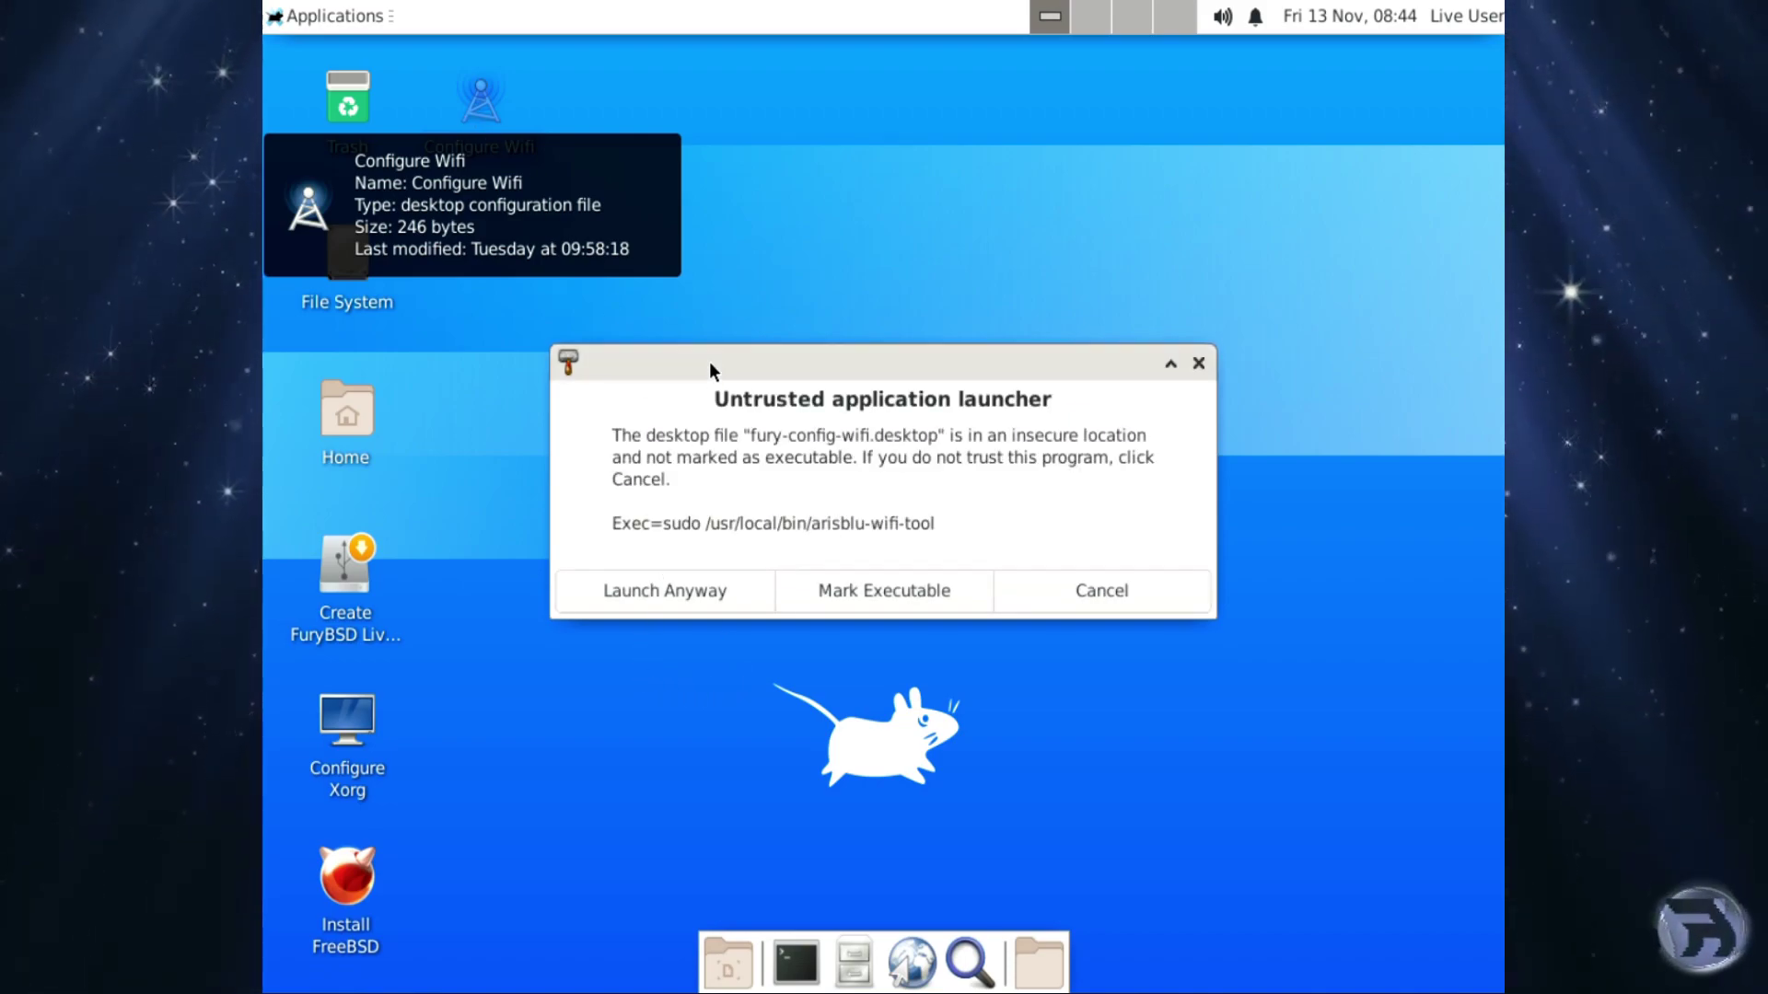
click(687, 597)
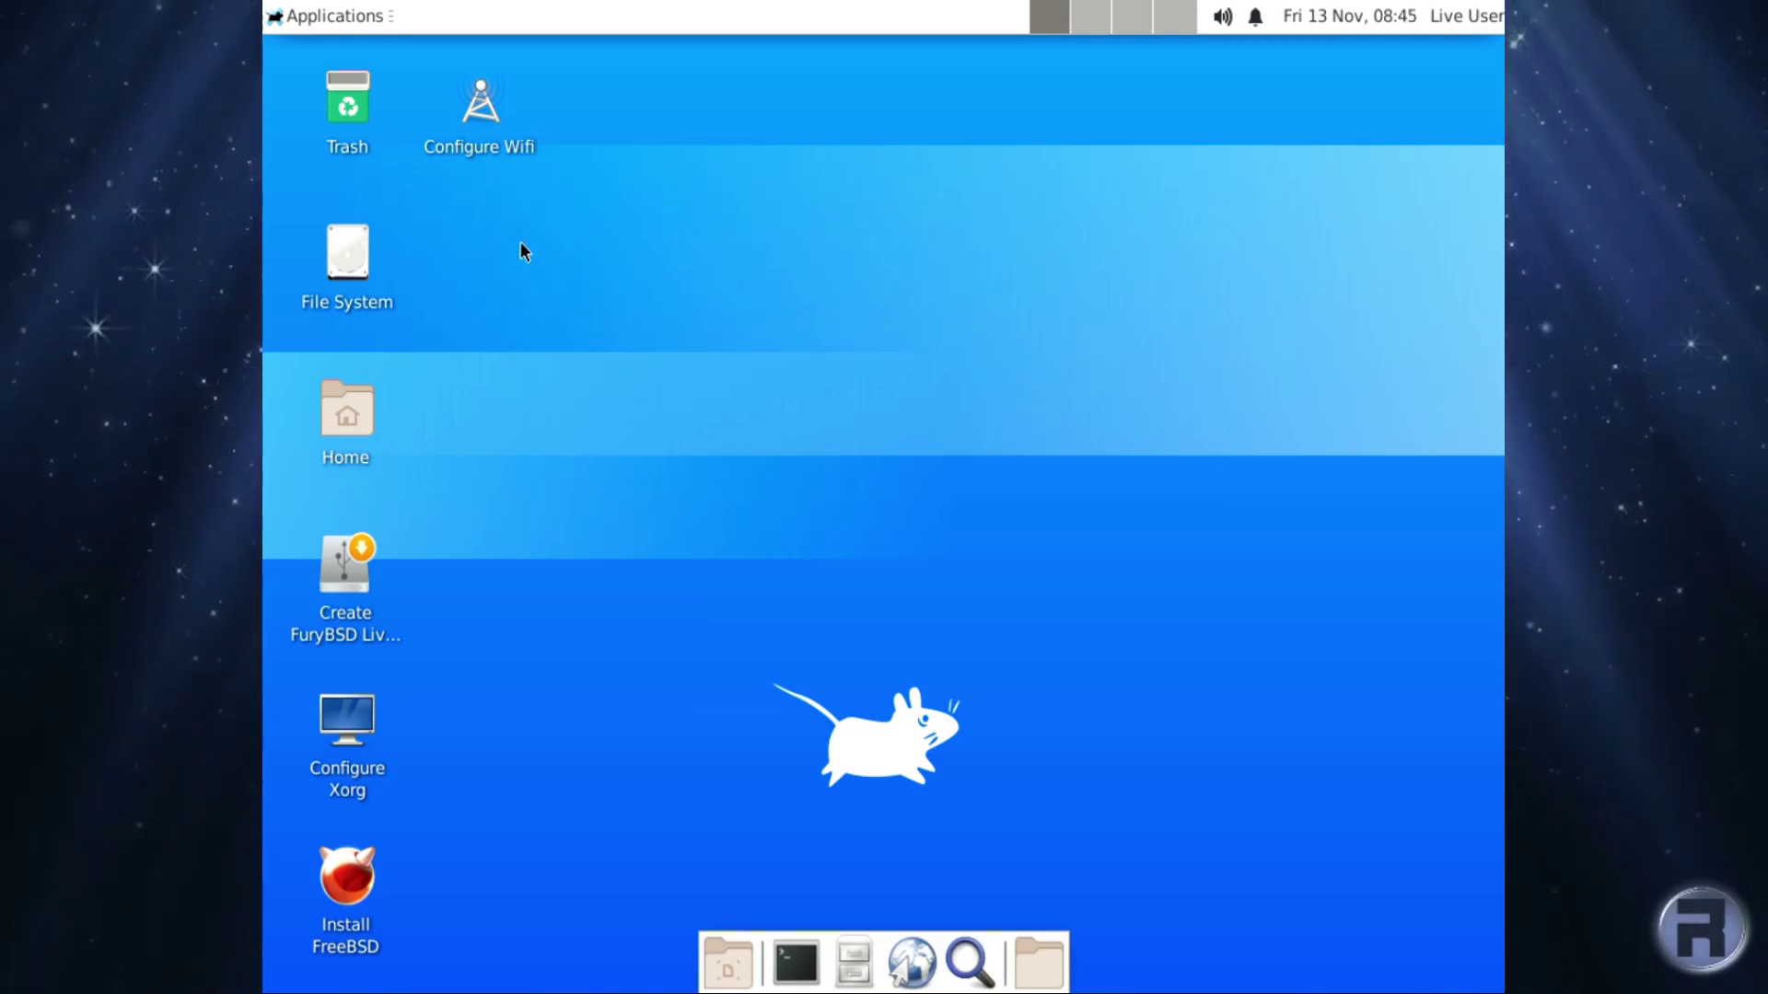
- Line up Configure Wifi, Create FuryBSD Live Media, Configure Xorg and Install FreeBSD on the right edge
drag(477, 108, 1390, 69)
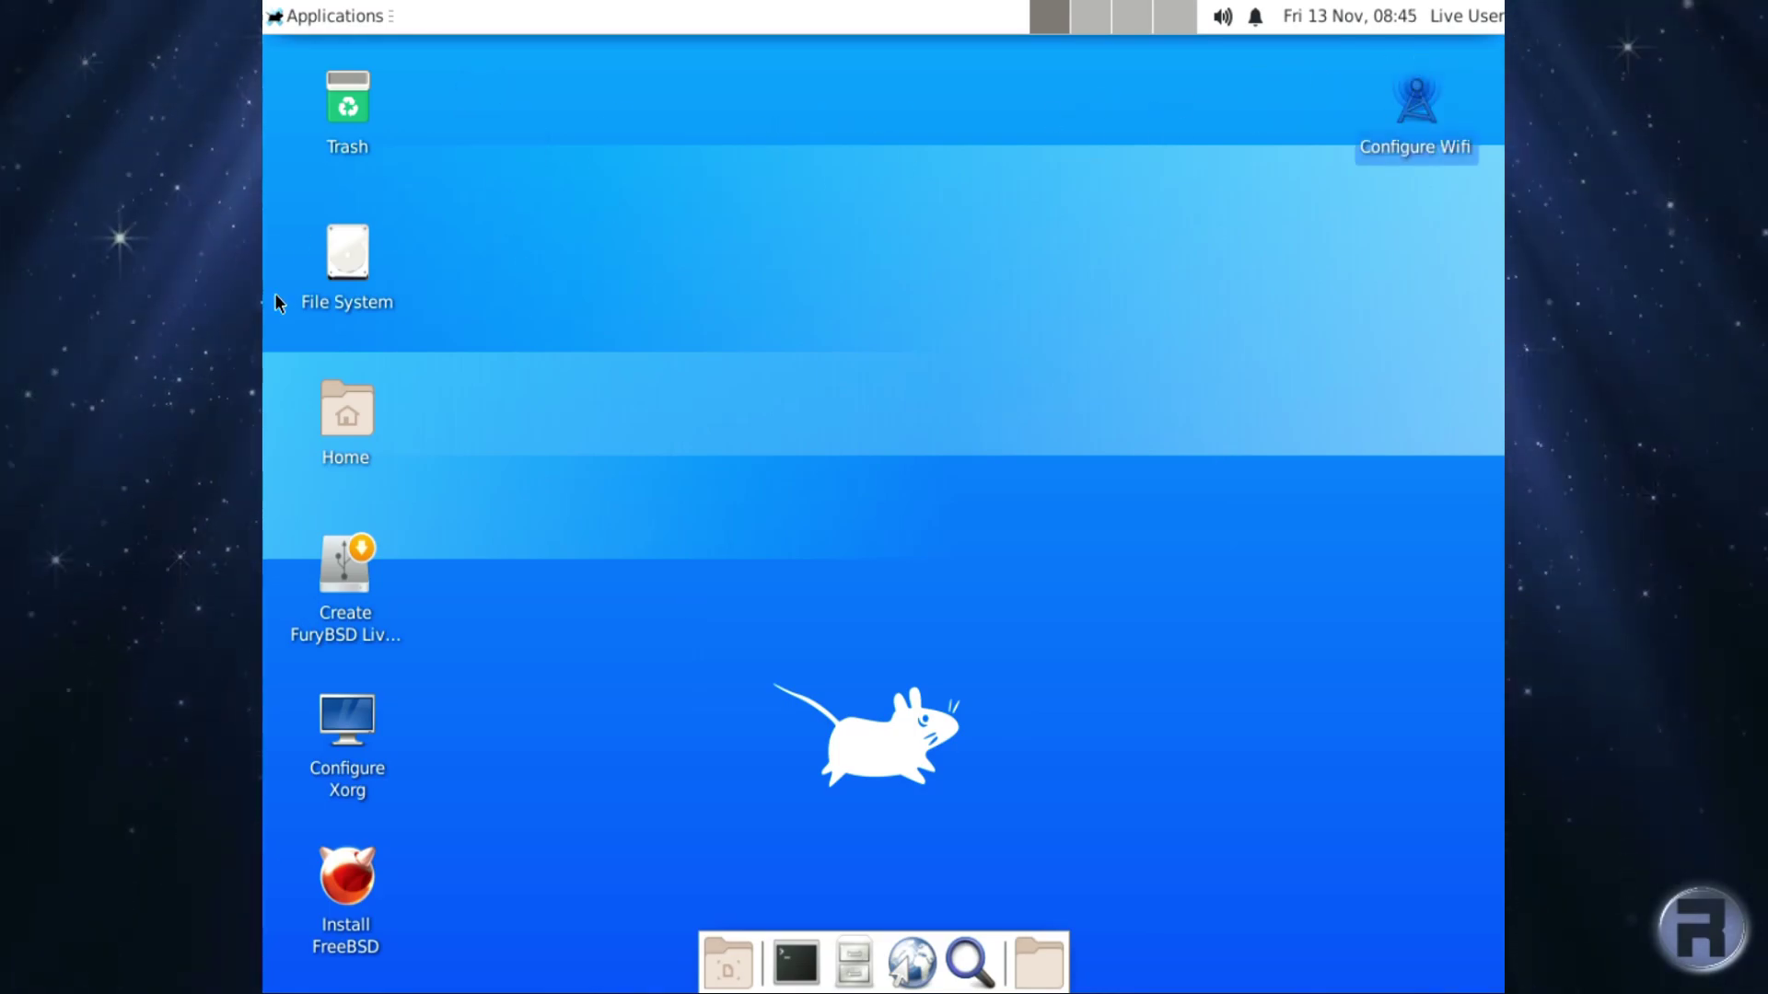
drag(348, 558, 1416, 103)
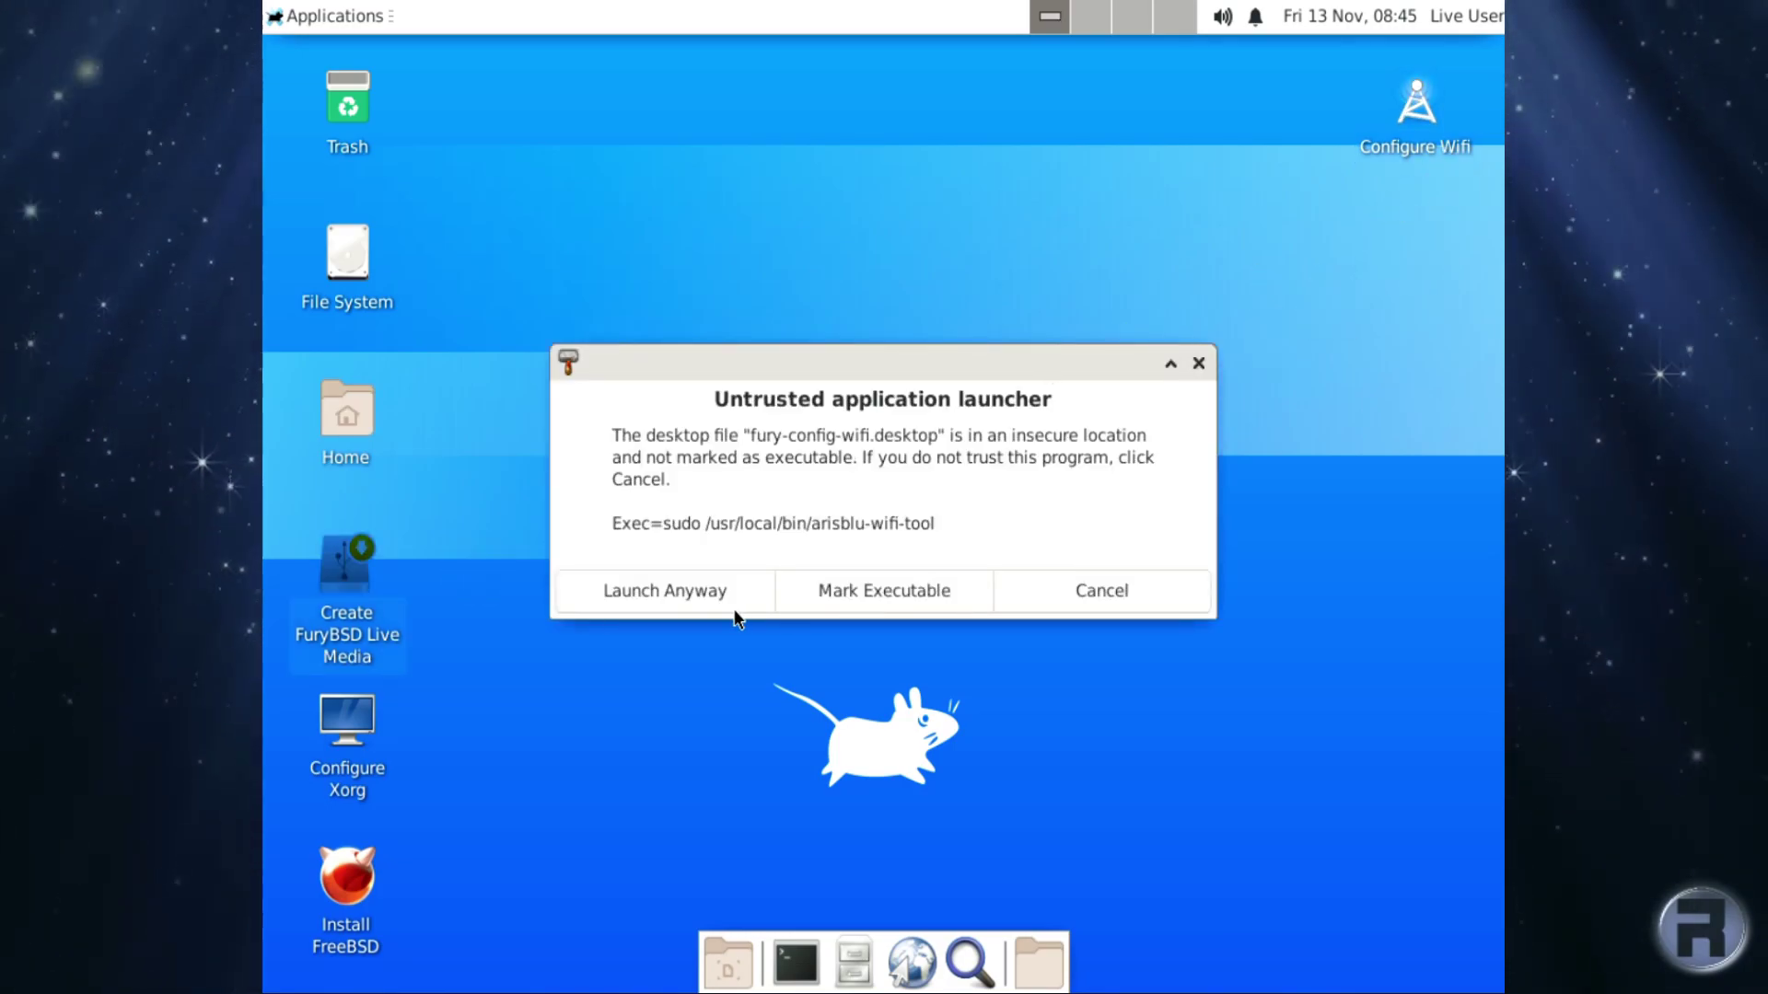
click(682, 600)
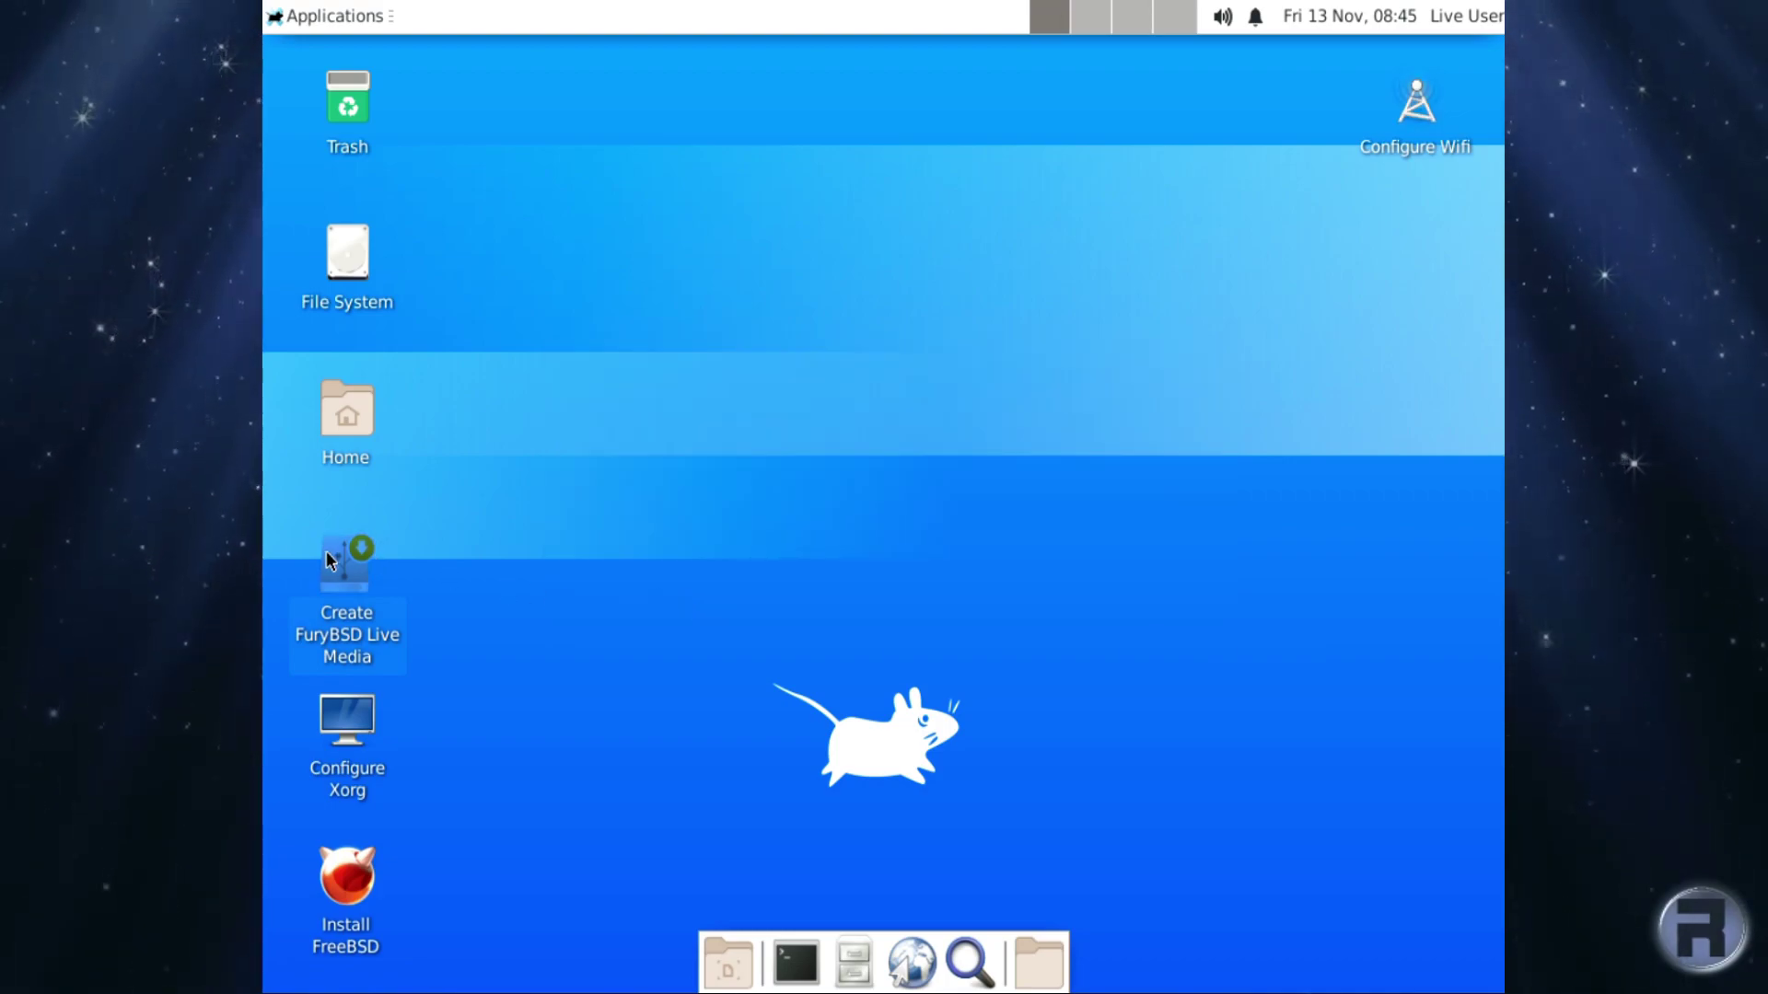
drag(345, 561, 1405, 219)
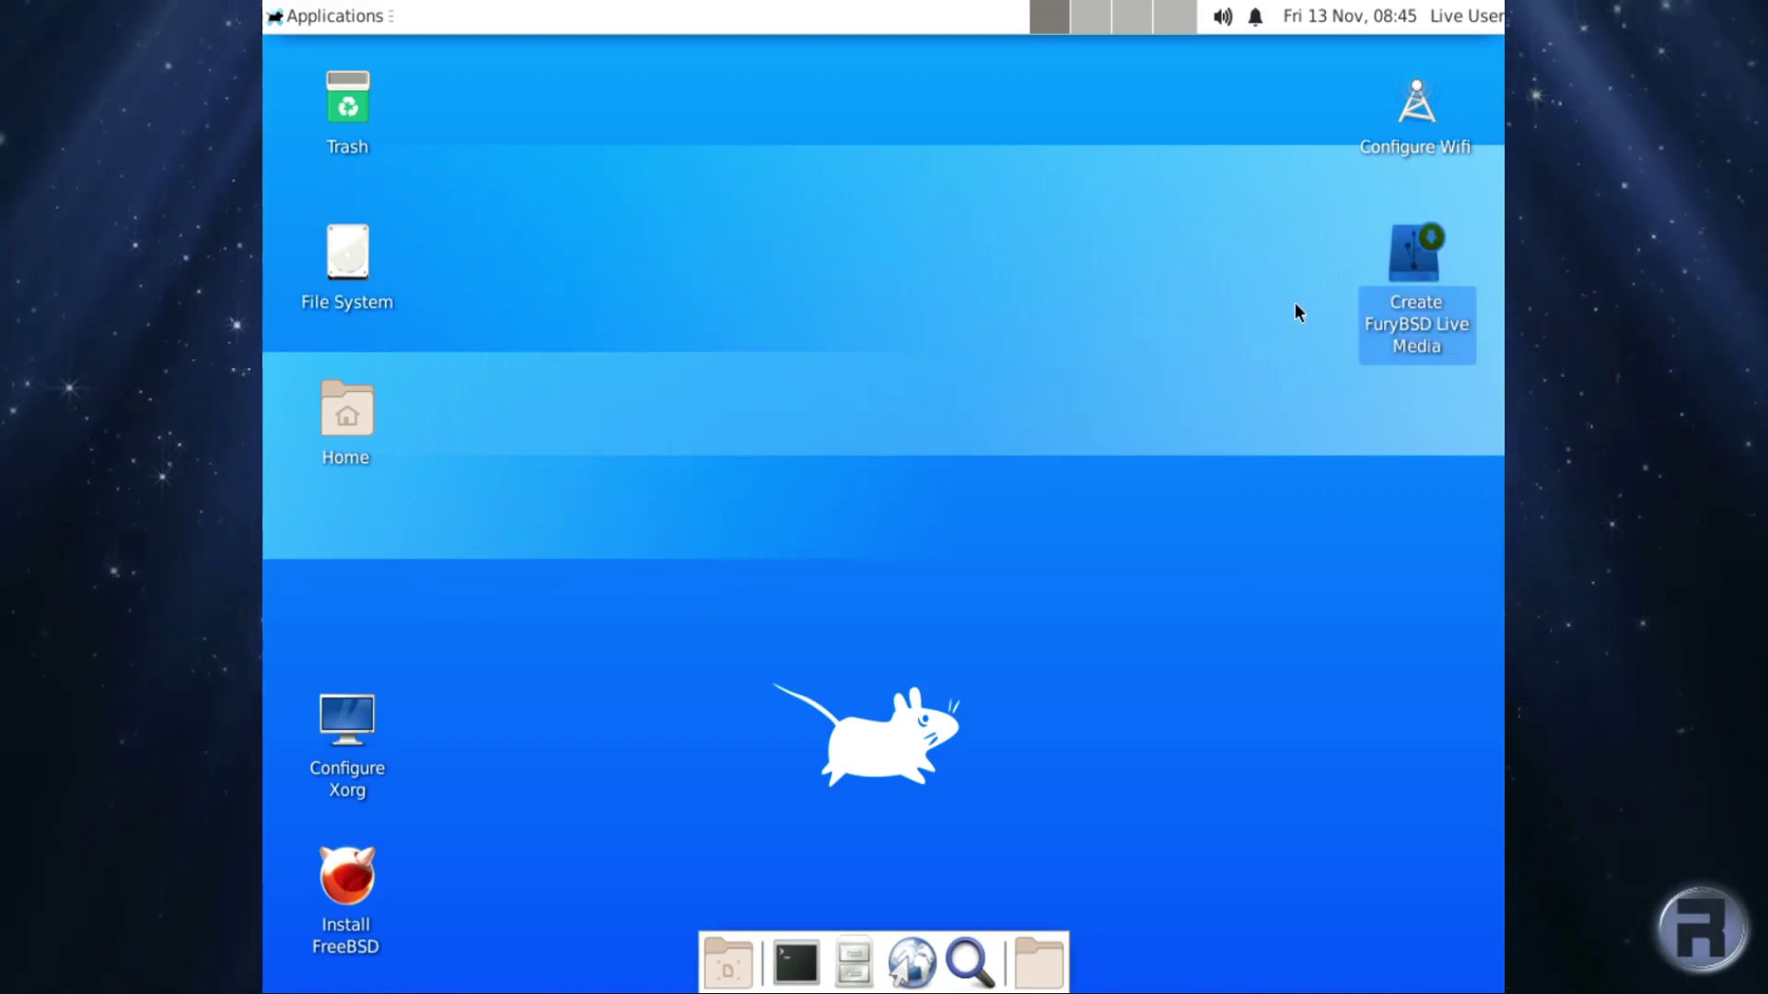
drag(347, 723, 1428, 473)
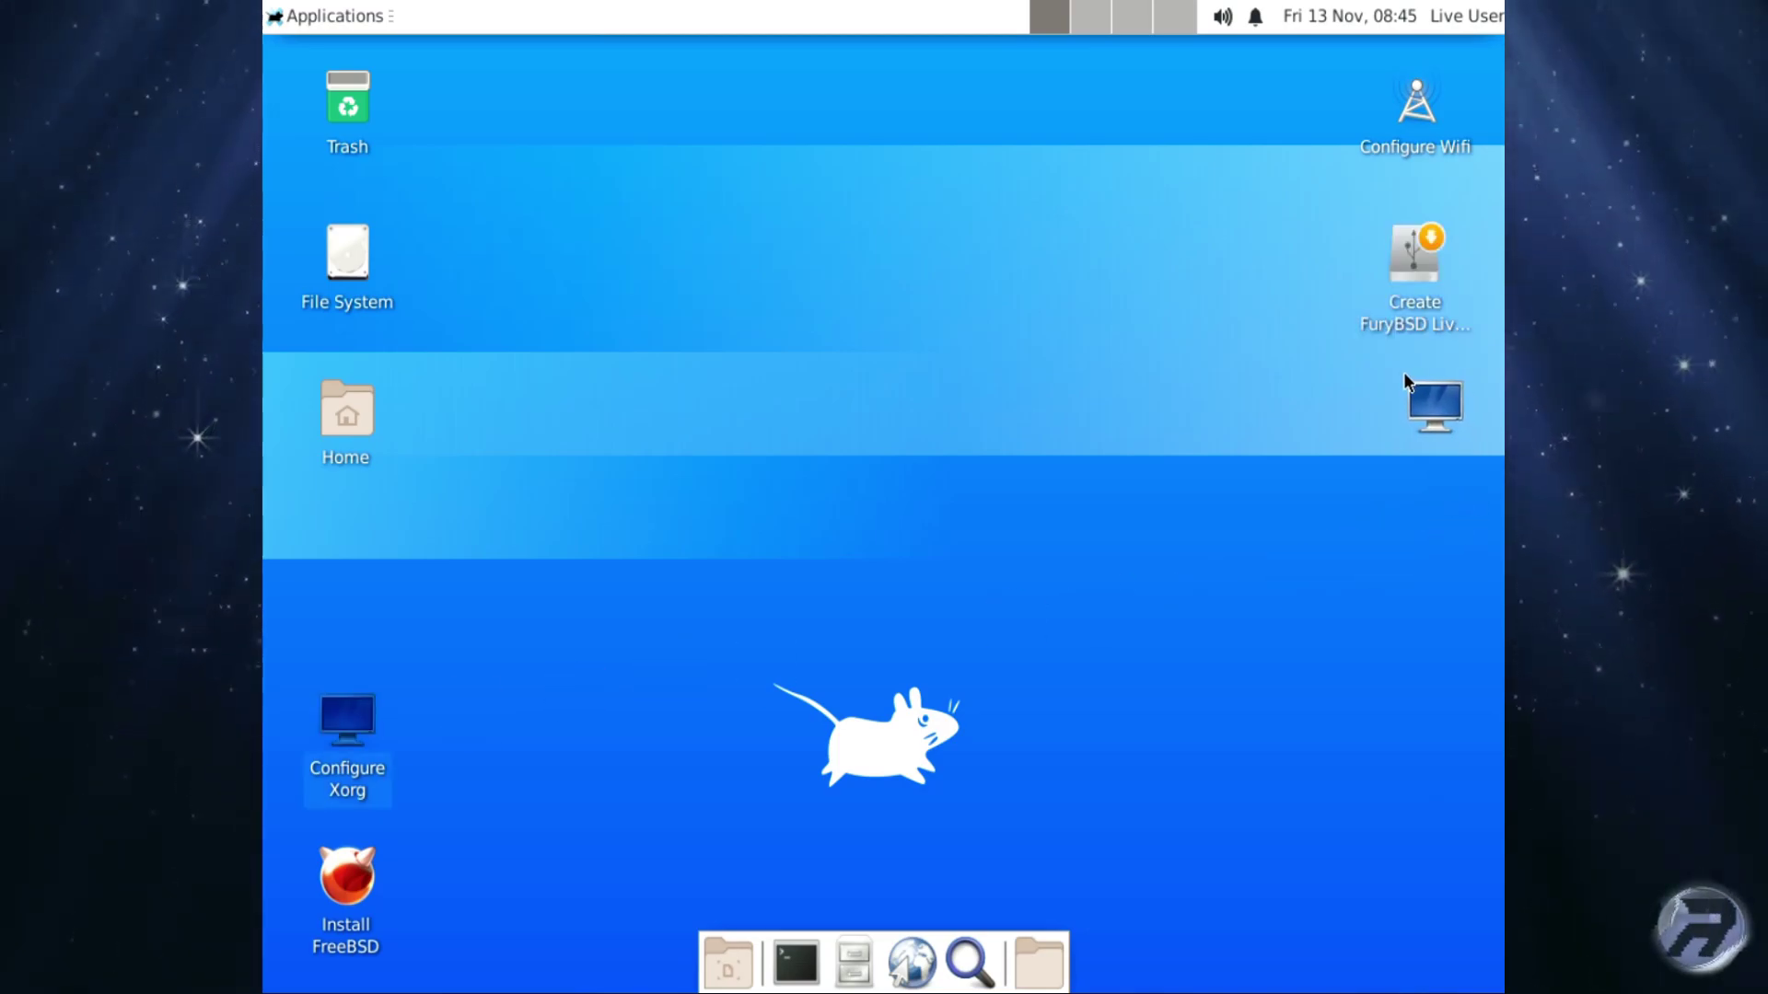
drag(1403, 372, 1403, 372)
drag(347, 875, 1416, 541)
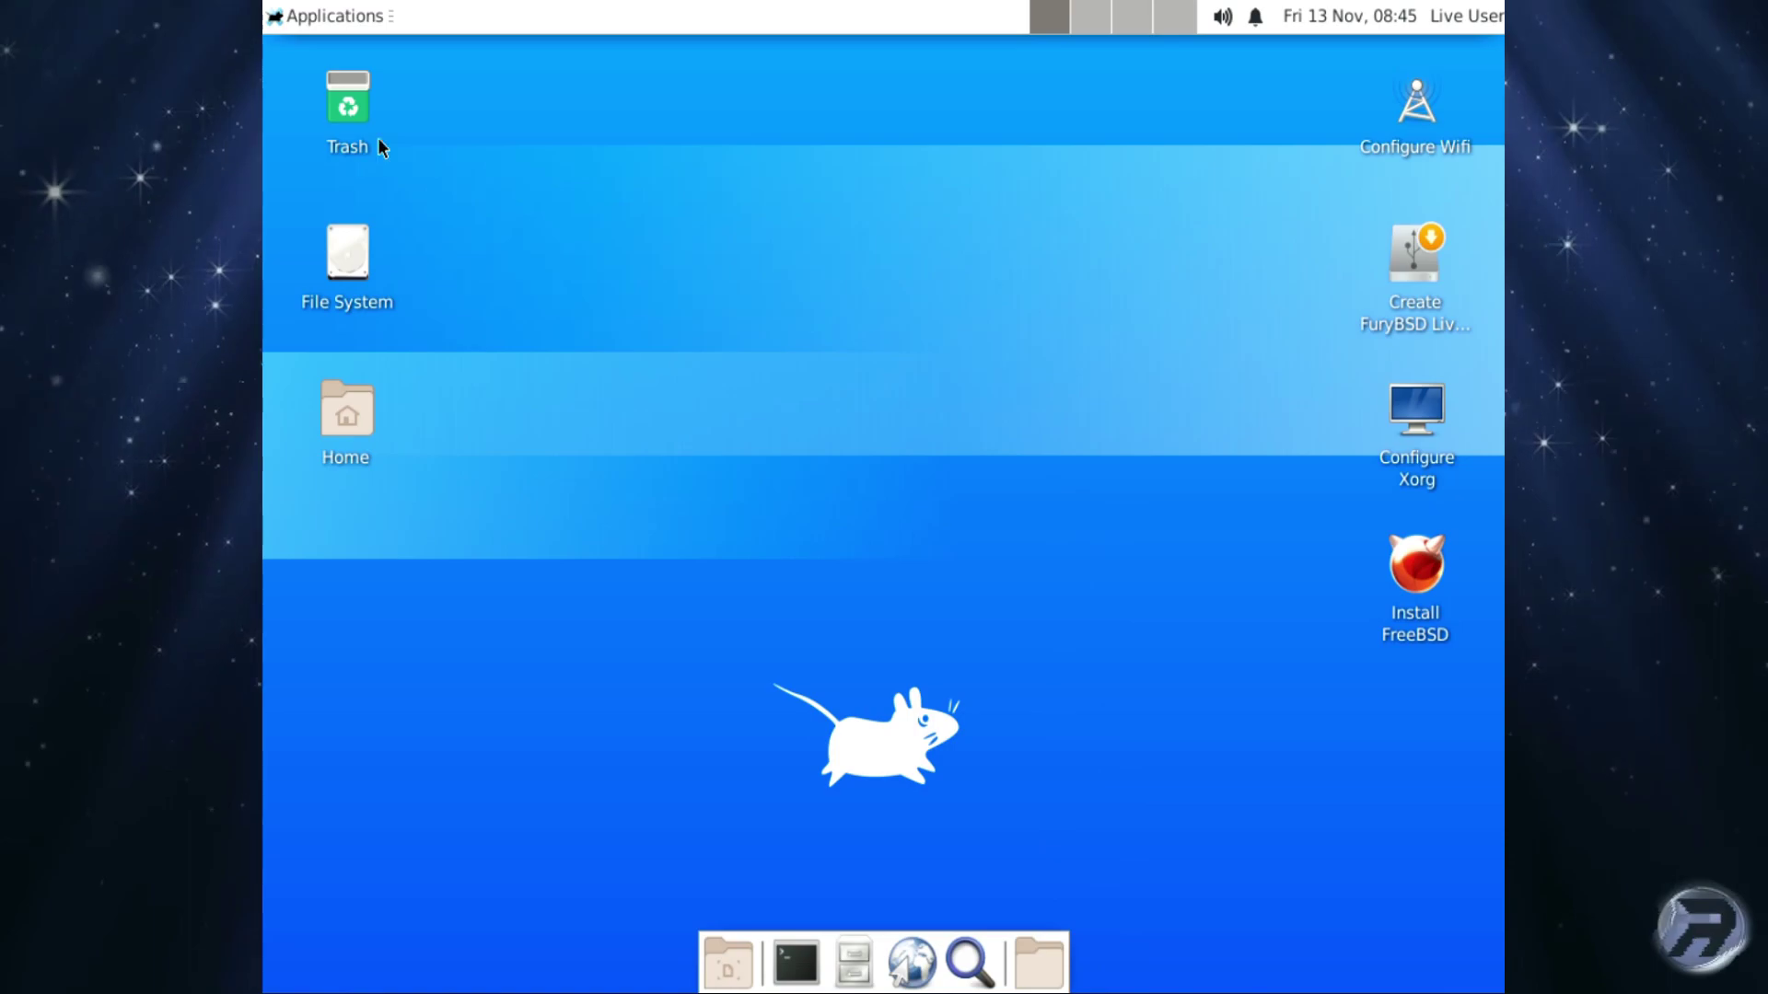
click(1222, 16)
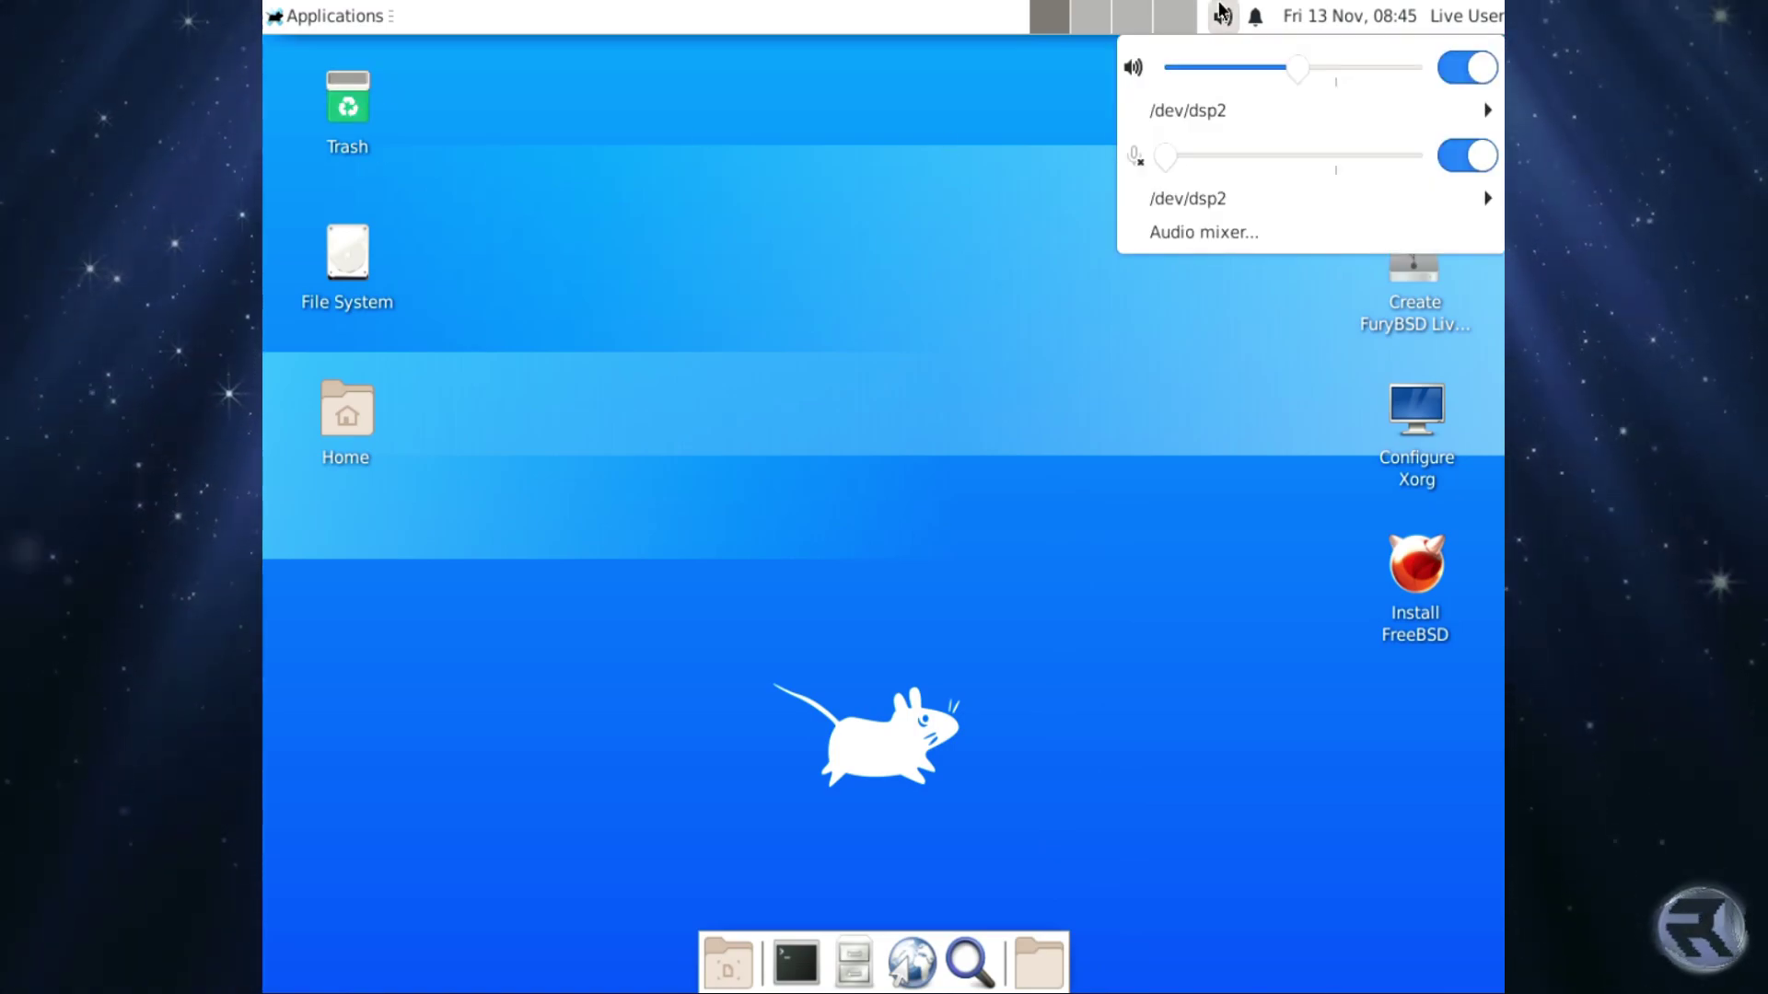
click(1222, 15)
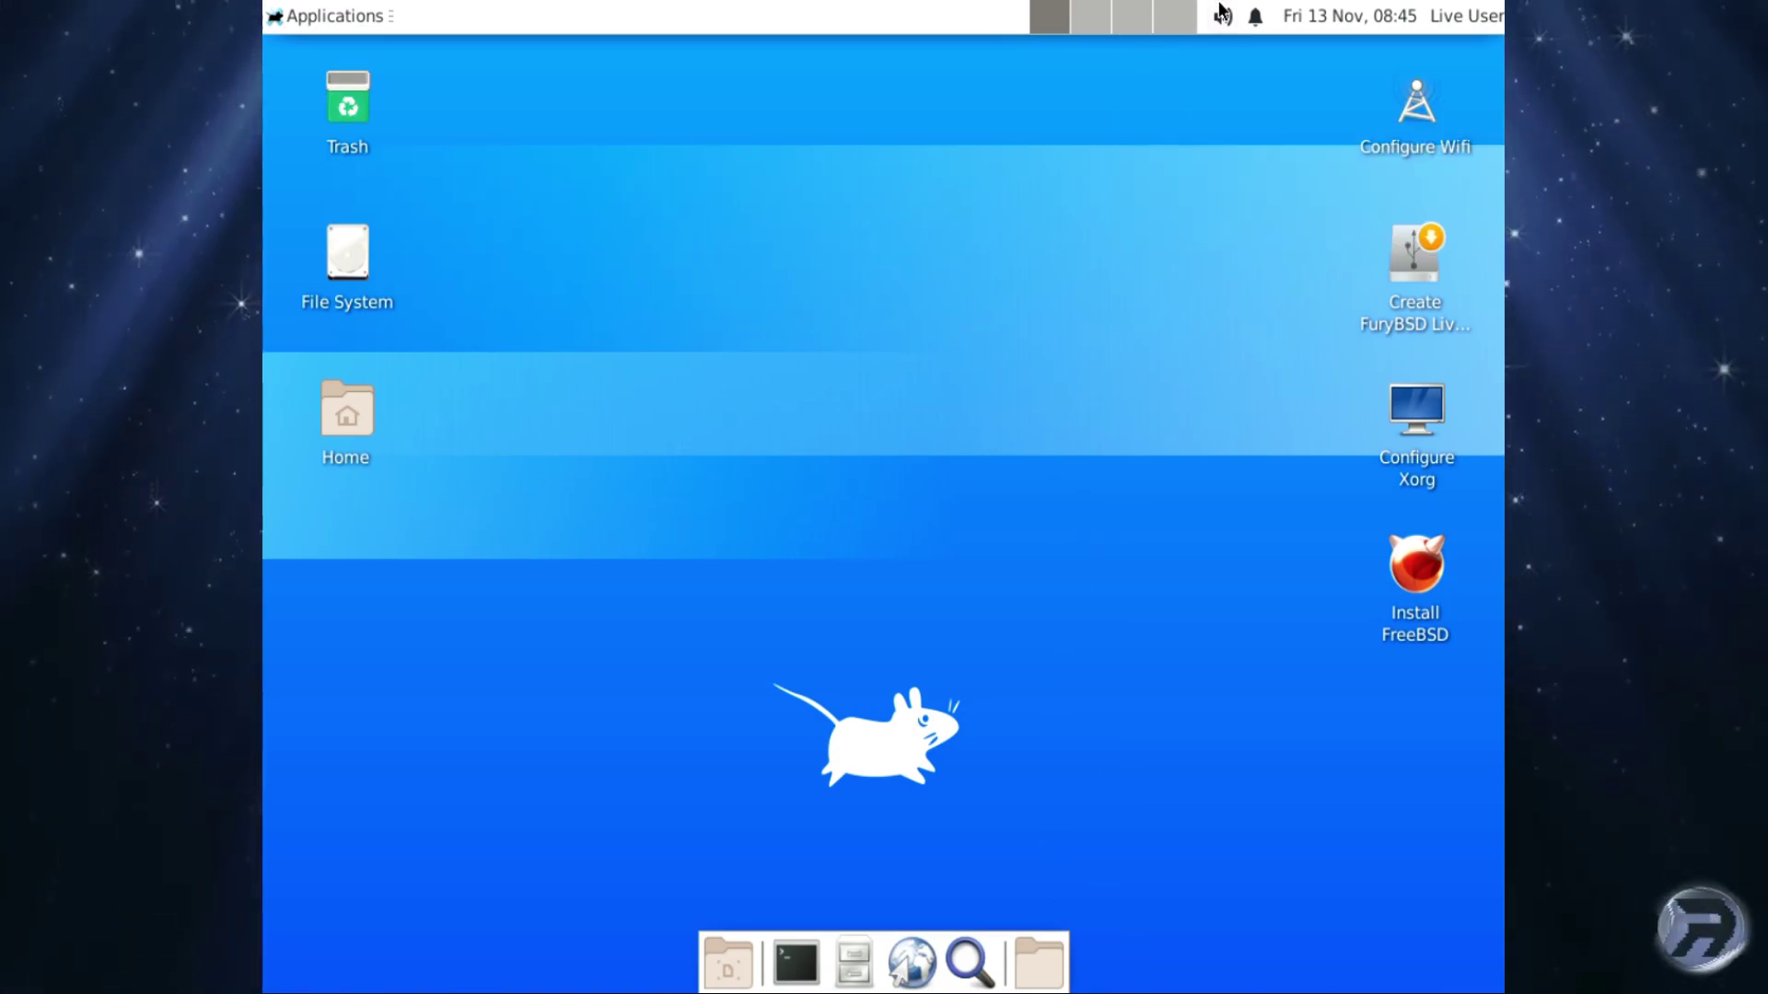
click(1255, 15)
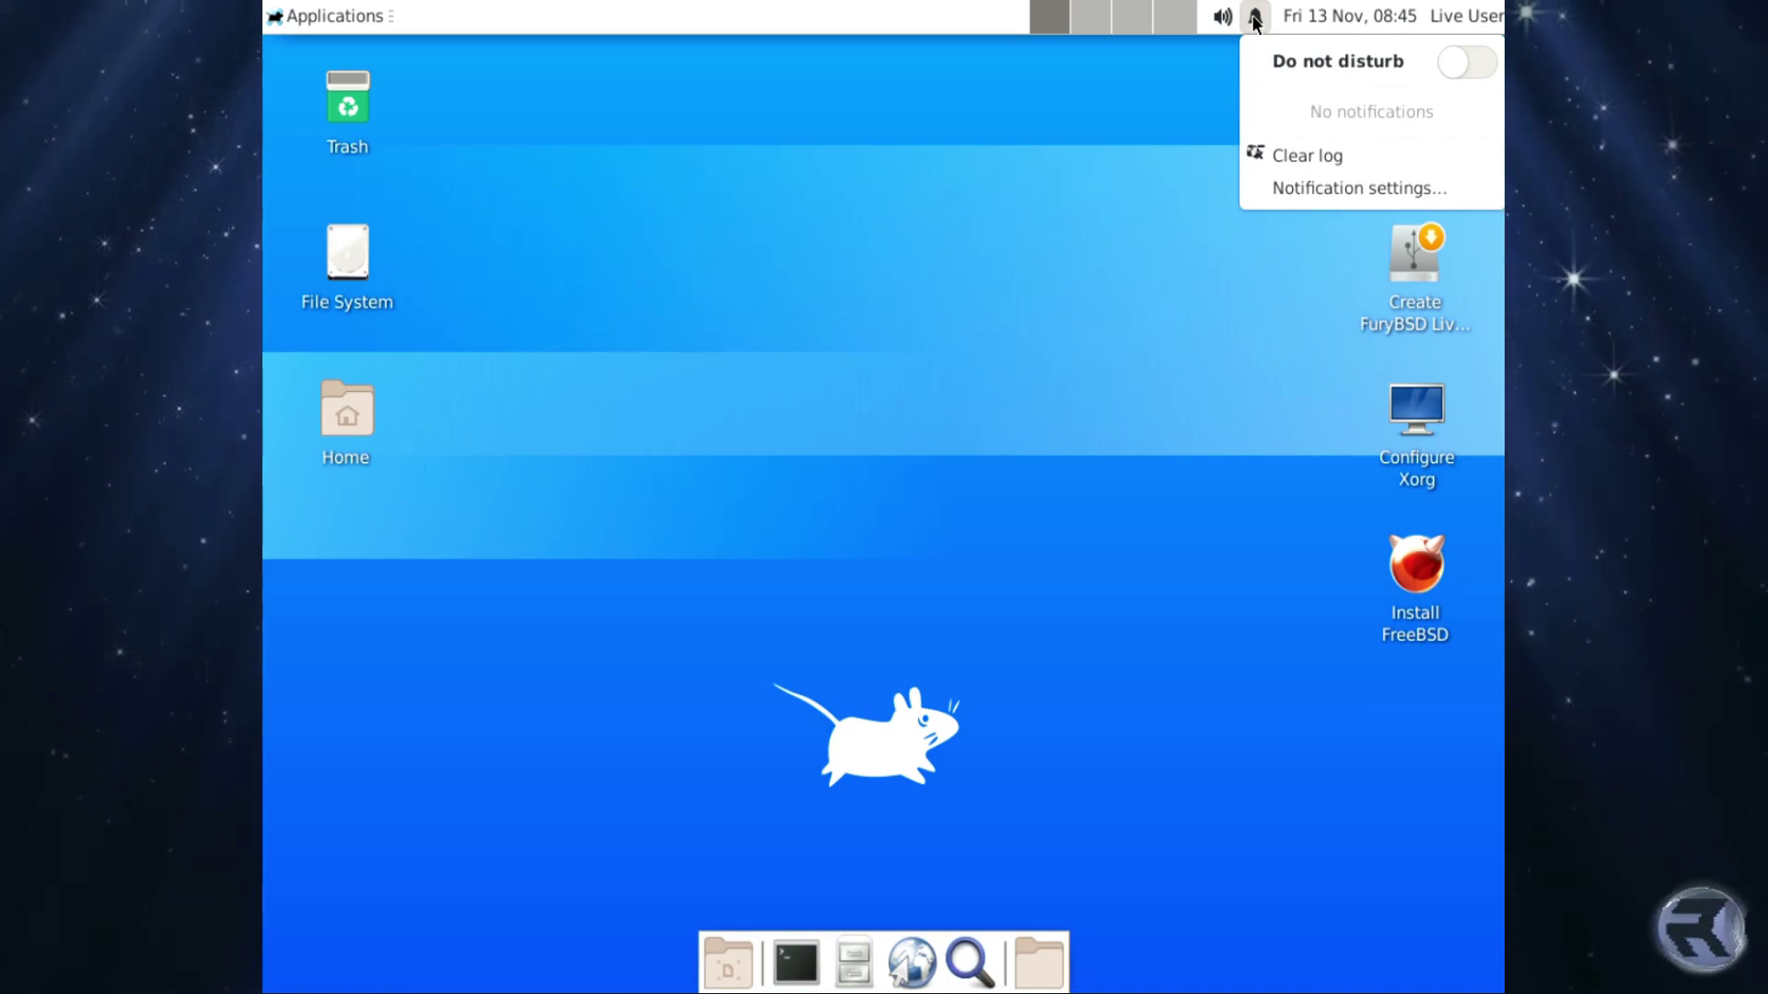
click(1255, 16)
click(1324, 18)
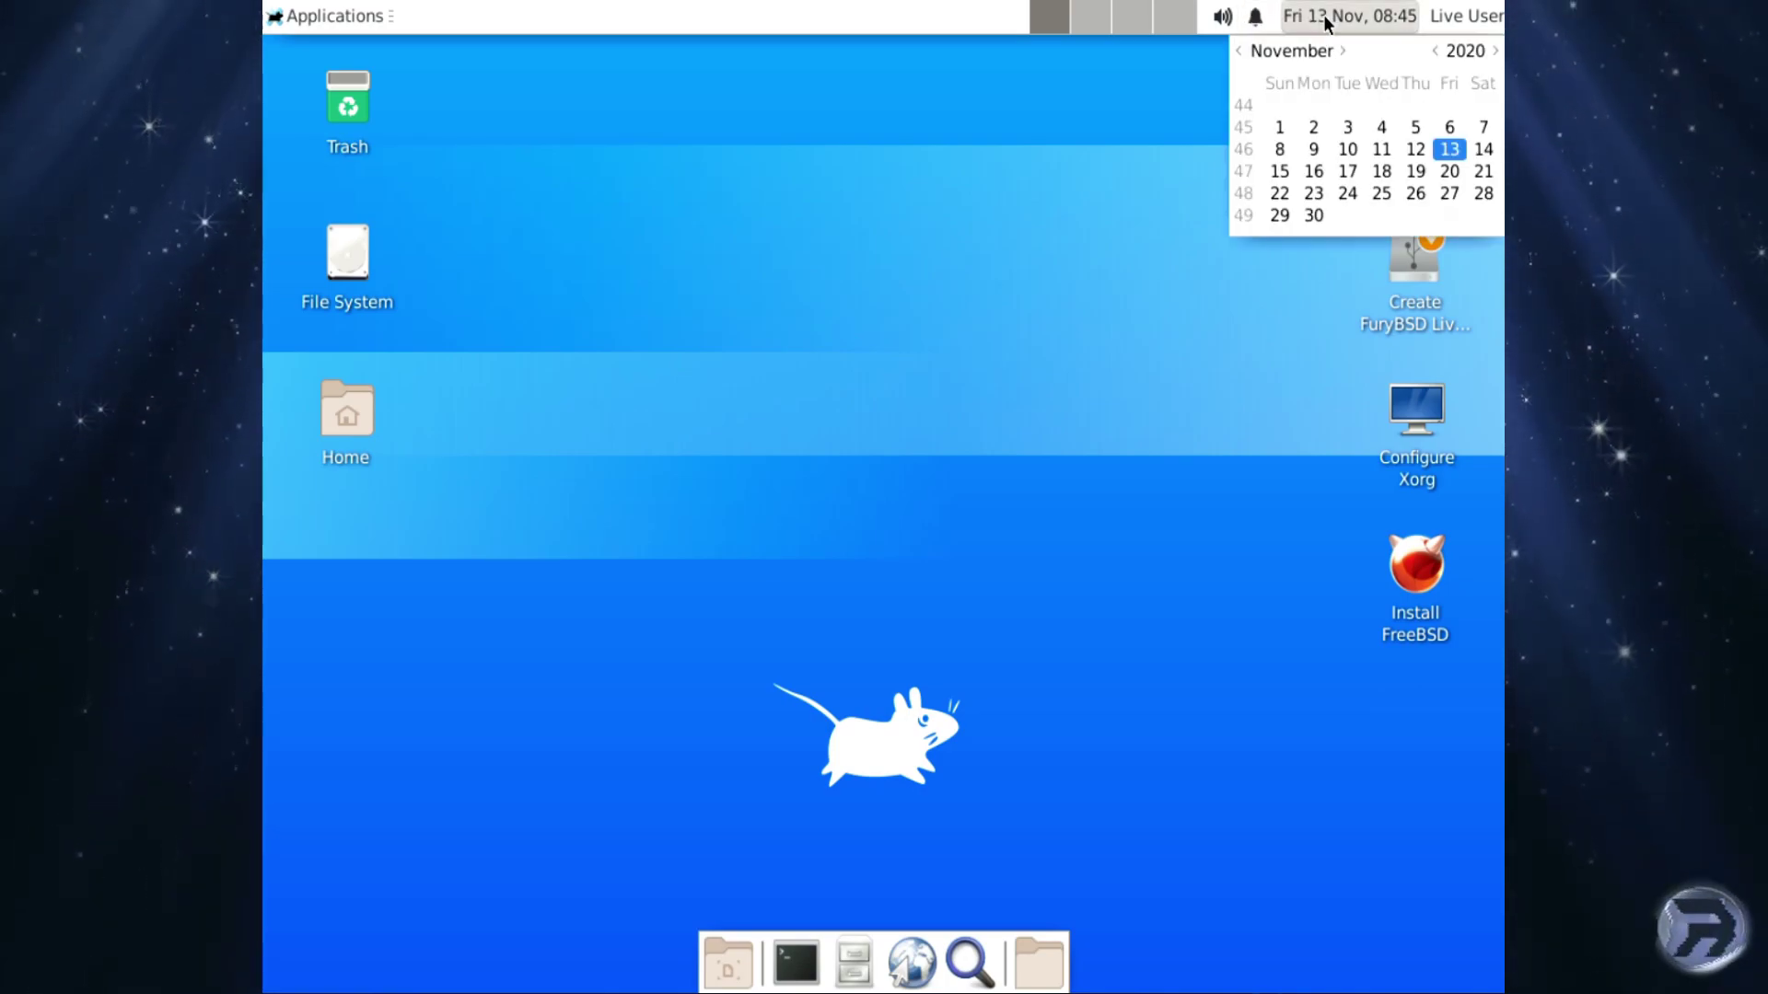
click(1326, 18)
click(1466, 18)
click(1471, 20)
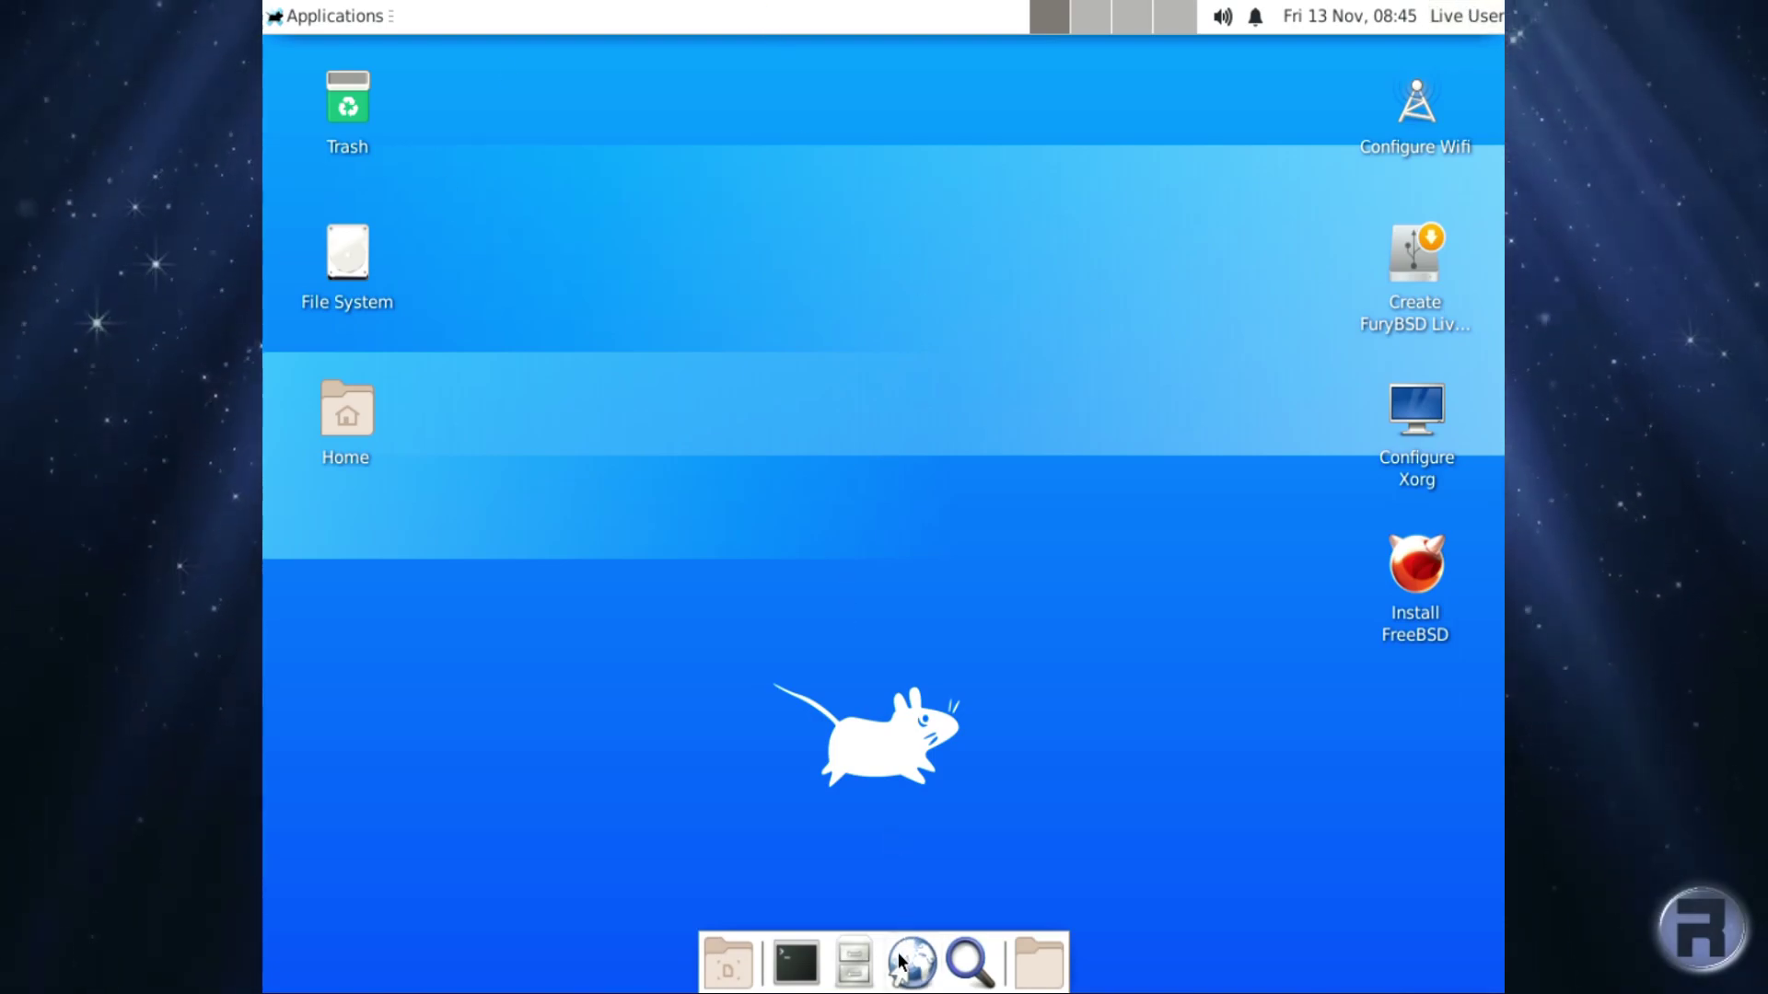
right_click(532, 174)
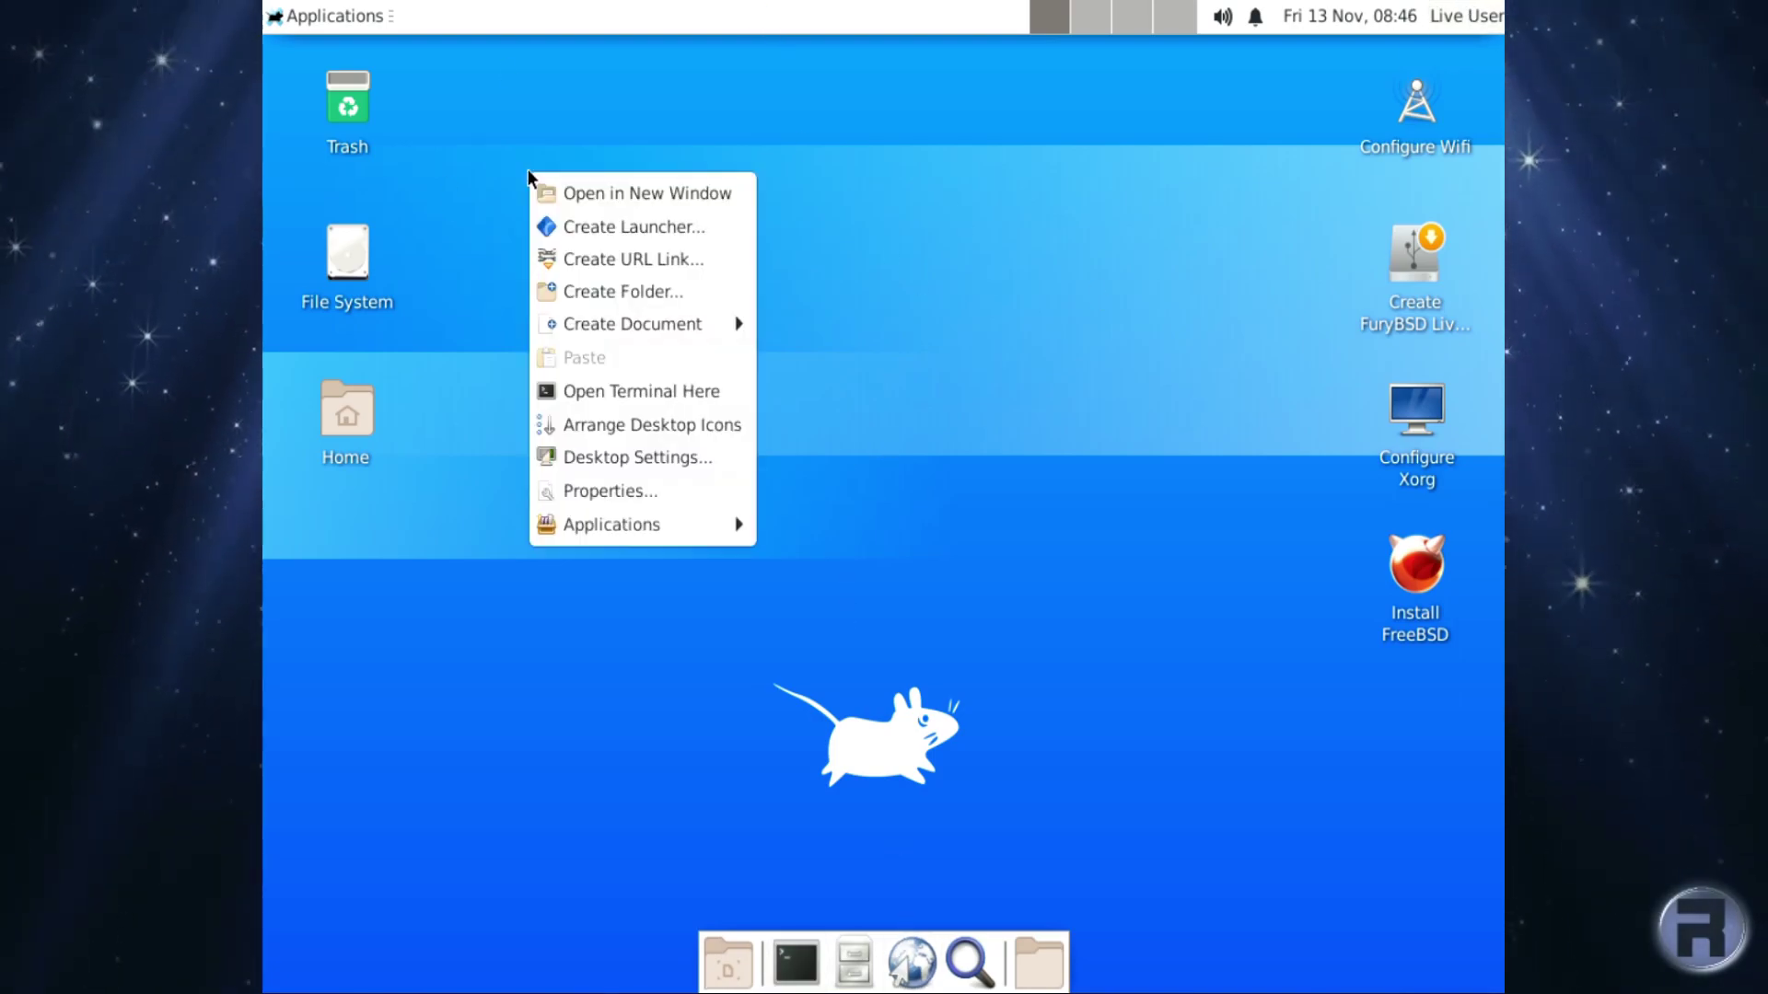
click(598, 458)
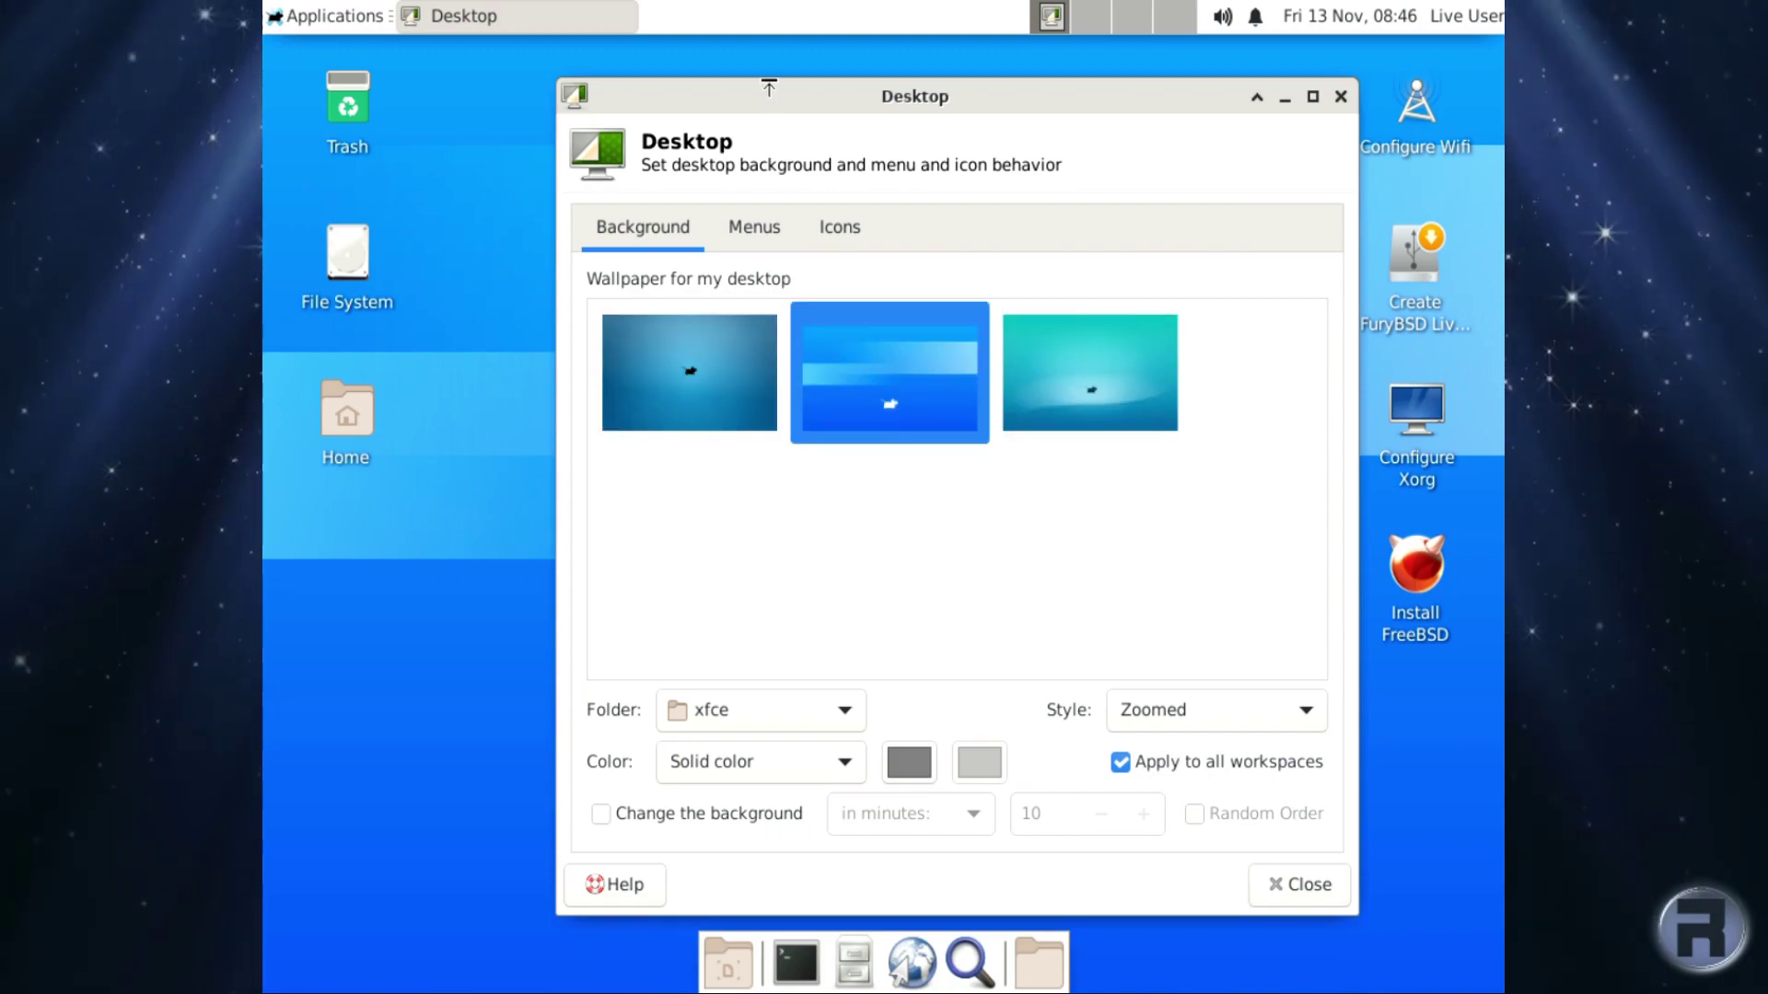
drag(769, 87, 686, 88)
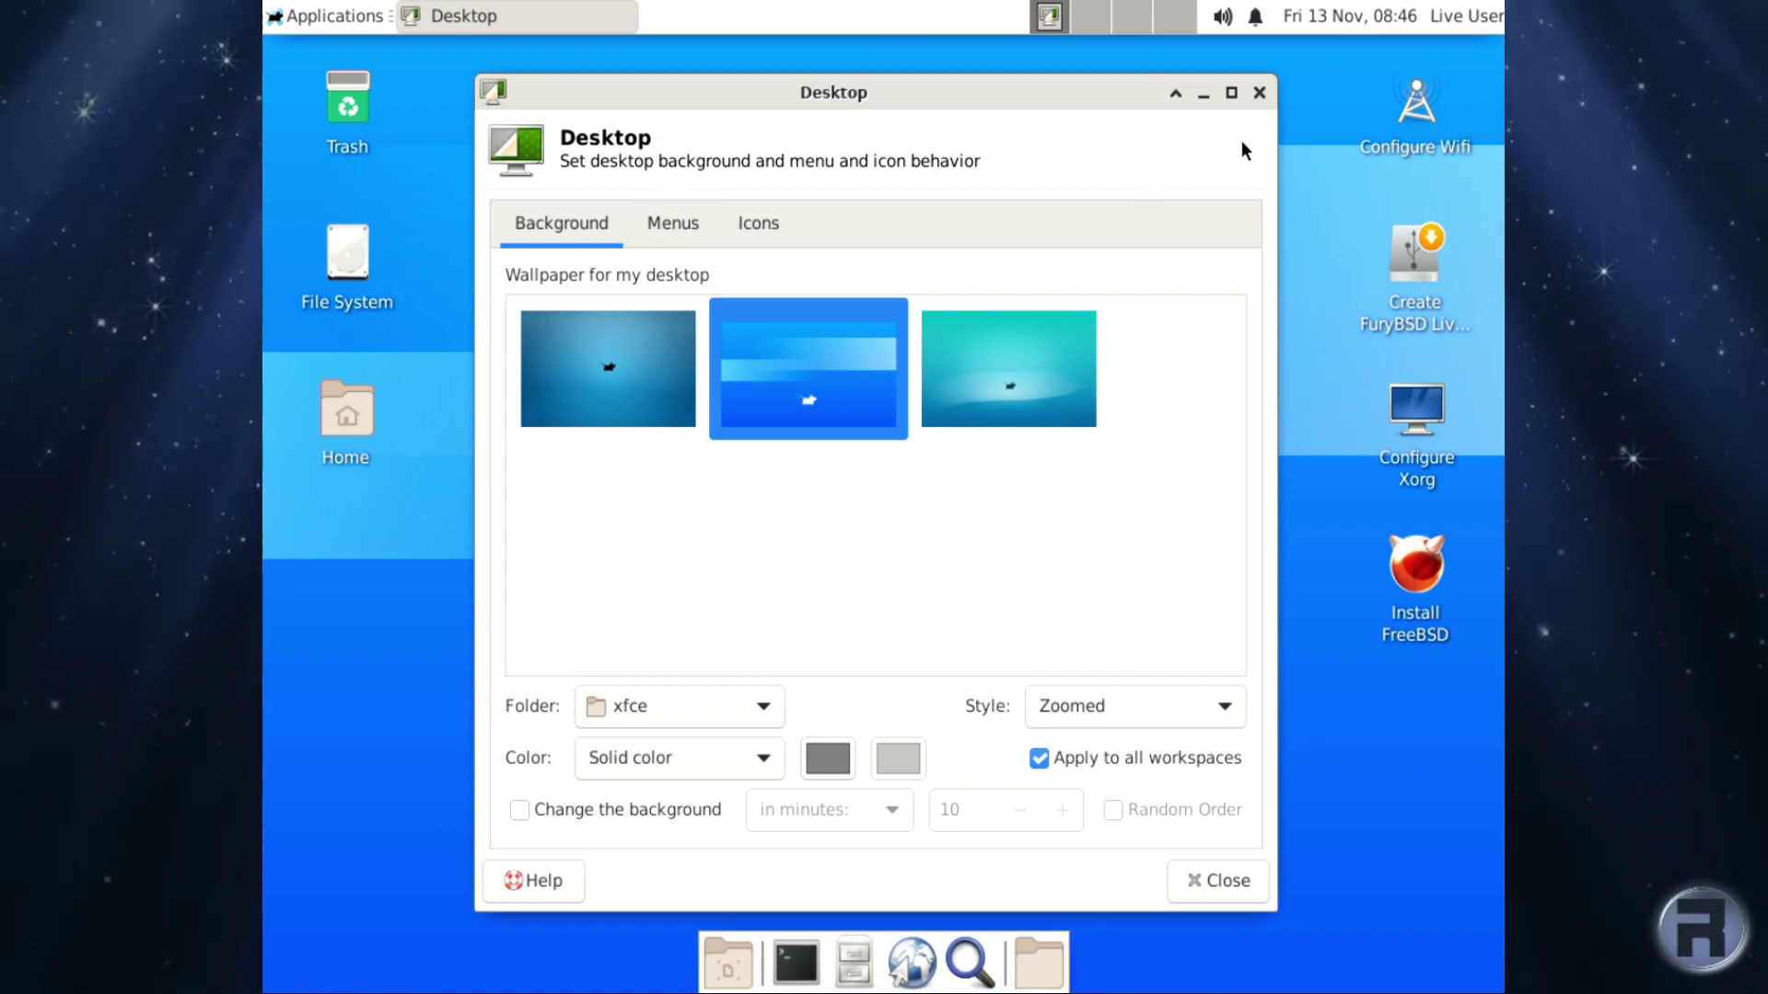
click(683, 223)
click(764, 223)
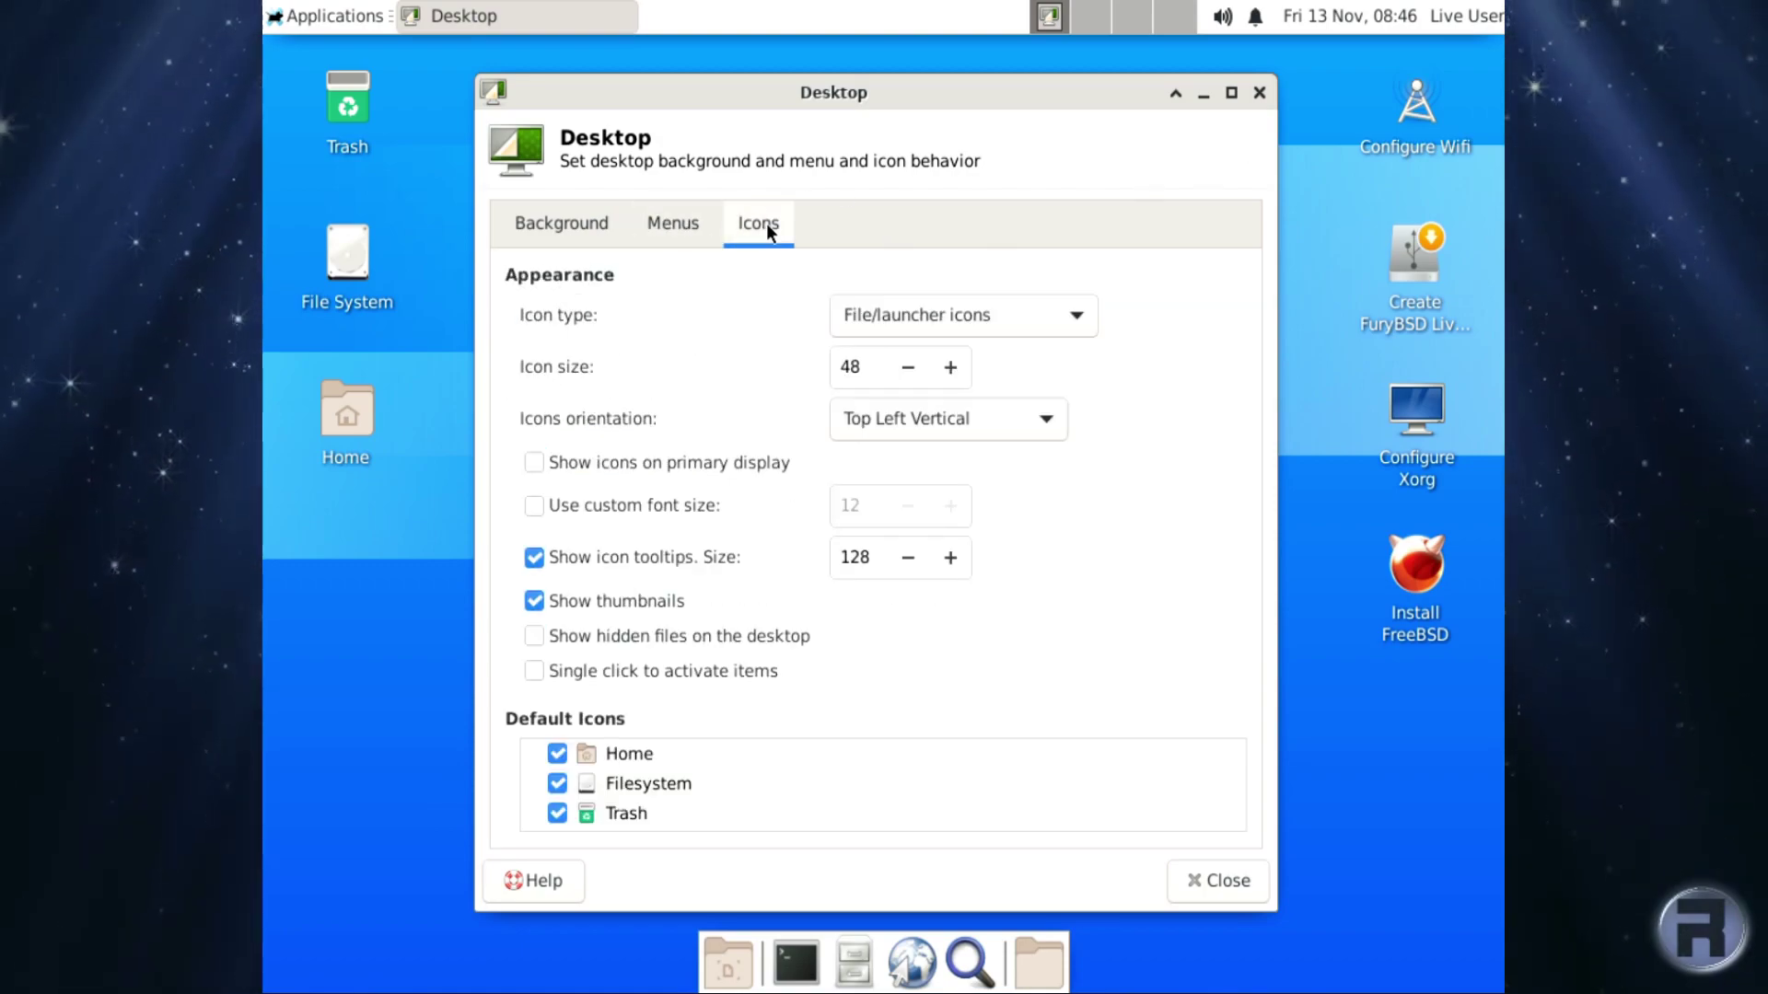
click(544, 225)
click(1258, 92)
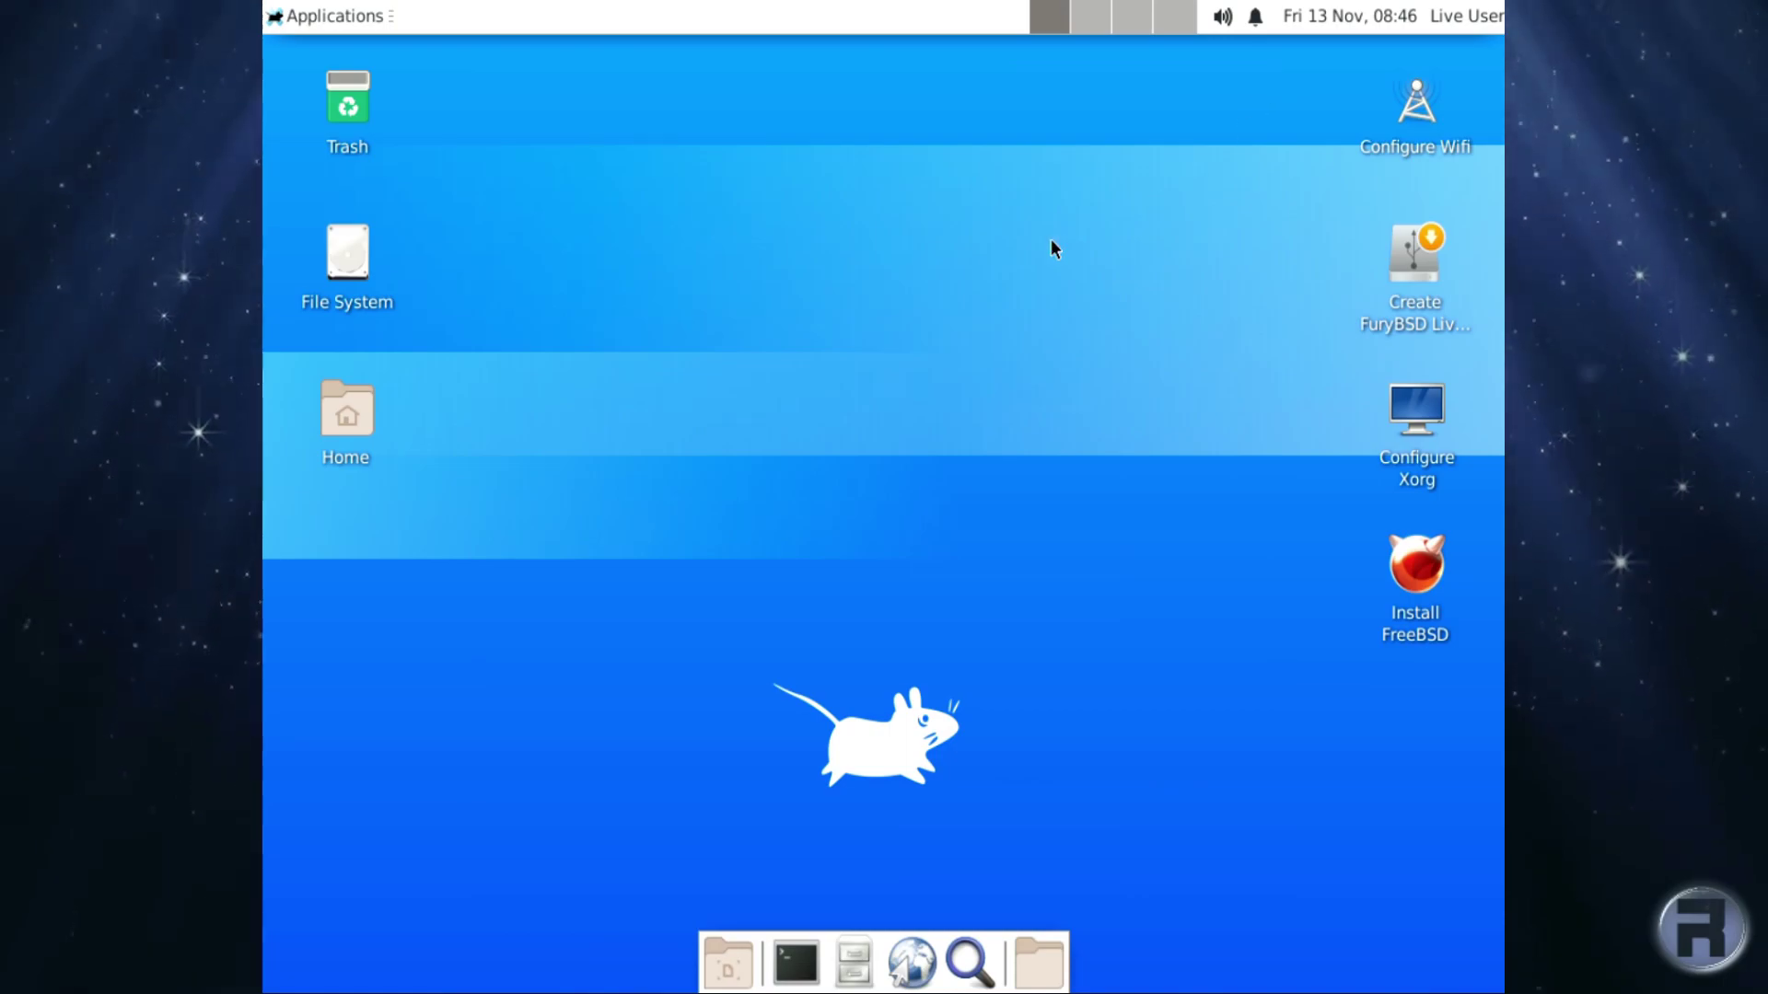
- Launch Firefox, visit its home page and the youtube top site, then close the Server Not Found tab
click(350, 13)
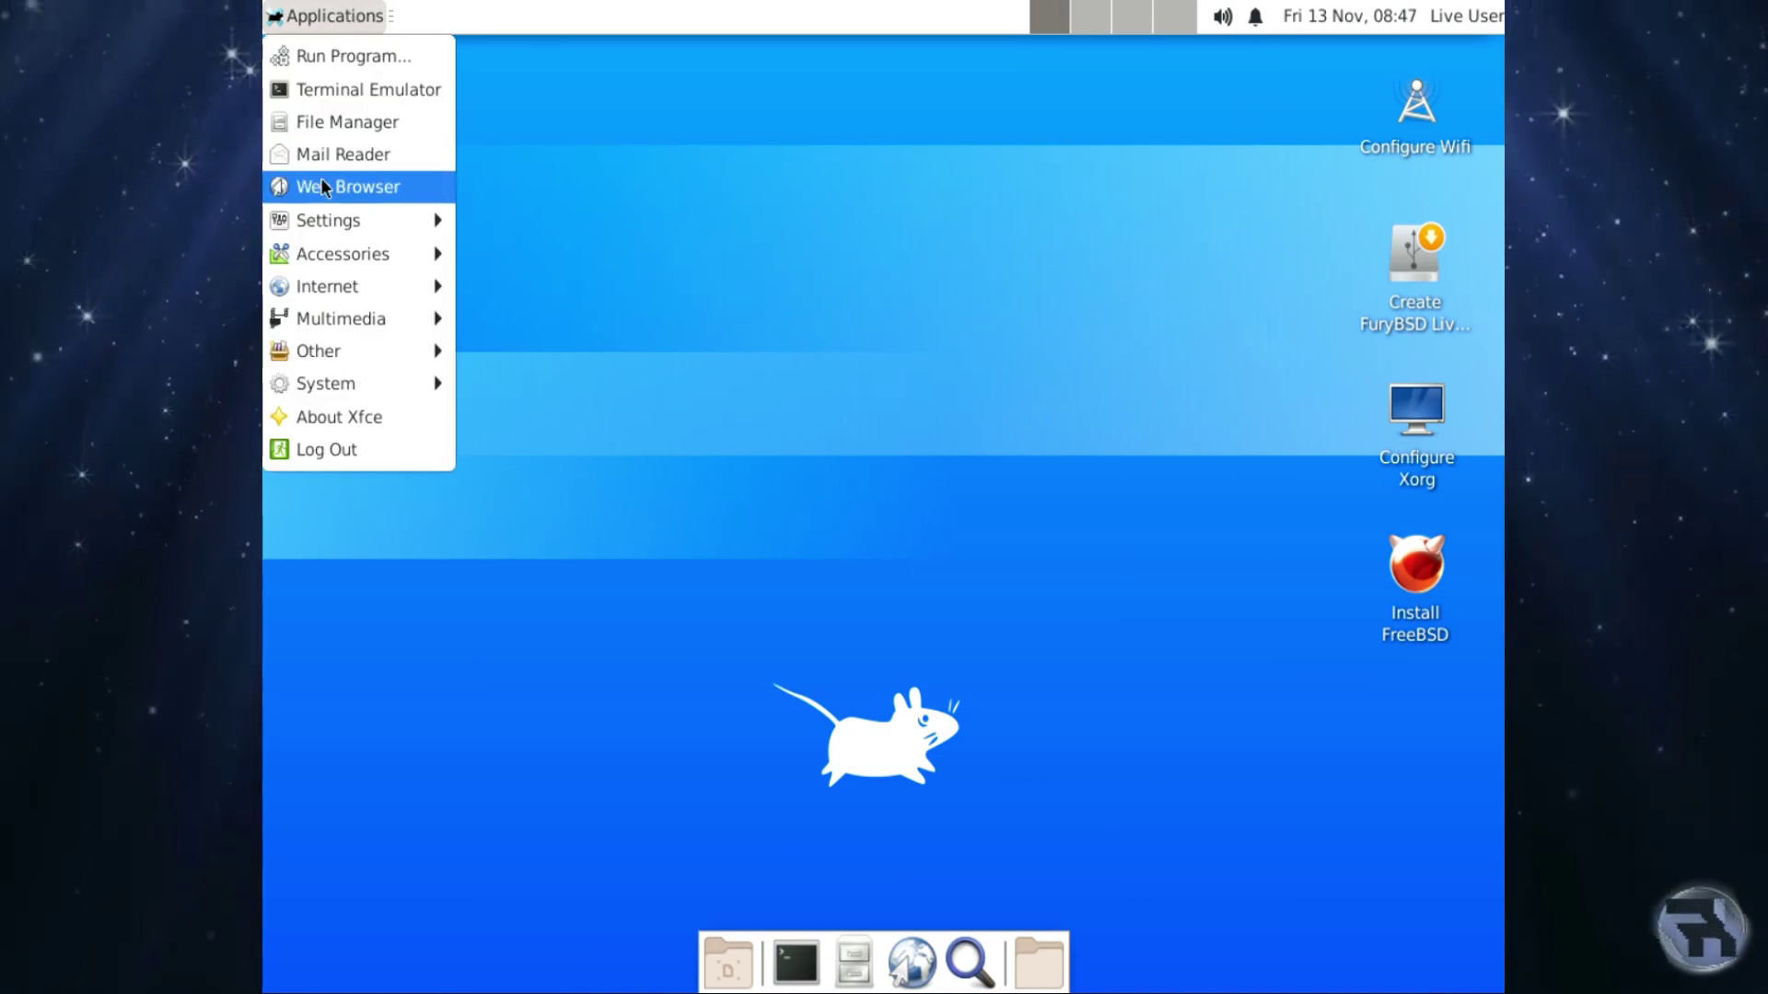
mouse_move(375, 288)
click(529, 287)
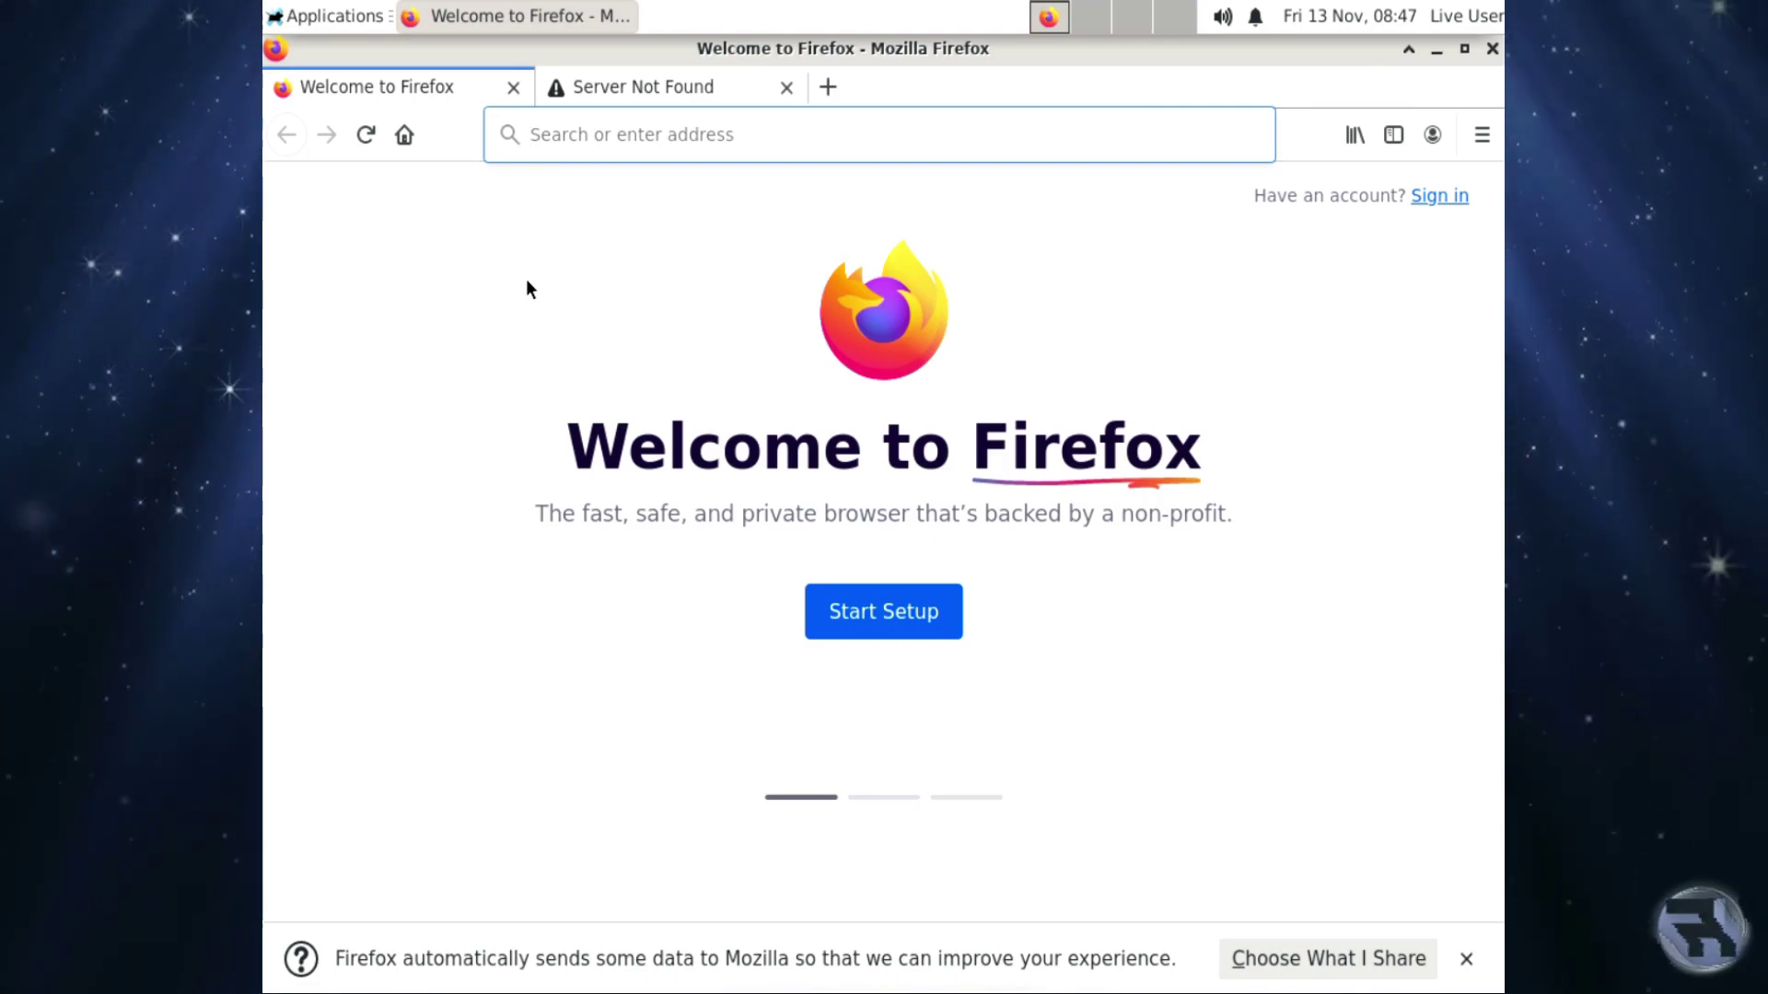
click(600, 97)
click(404, 136)
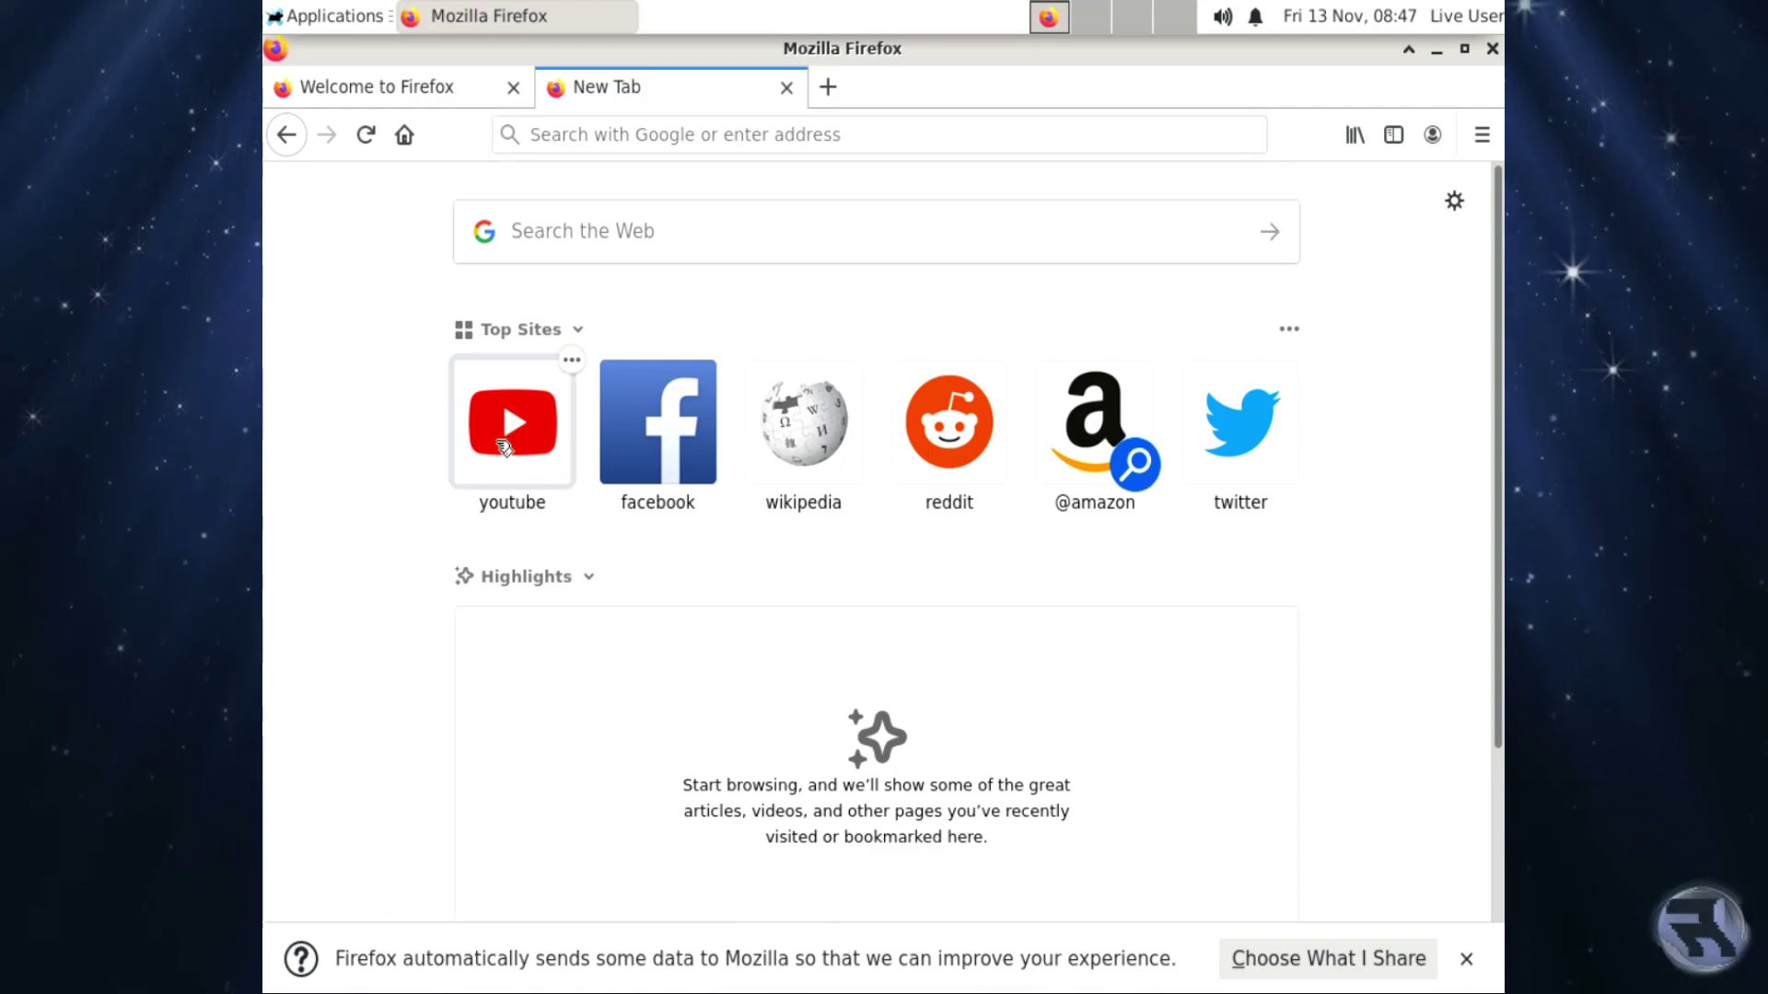
click(503, 405)
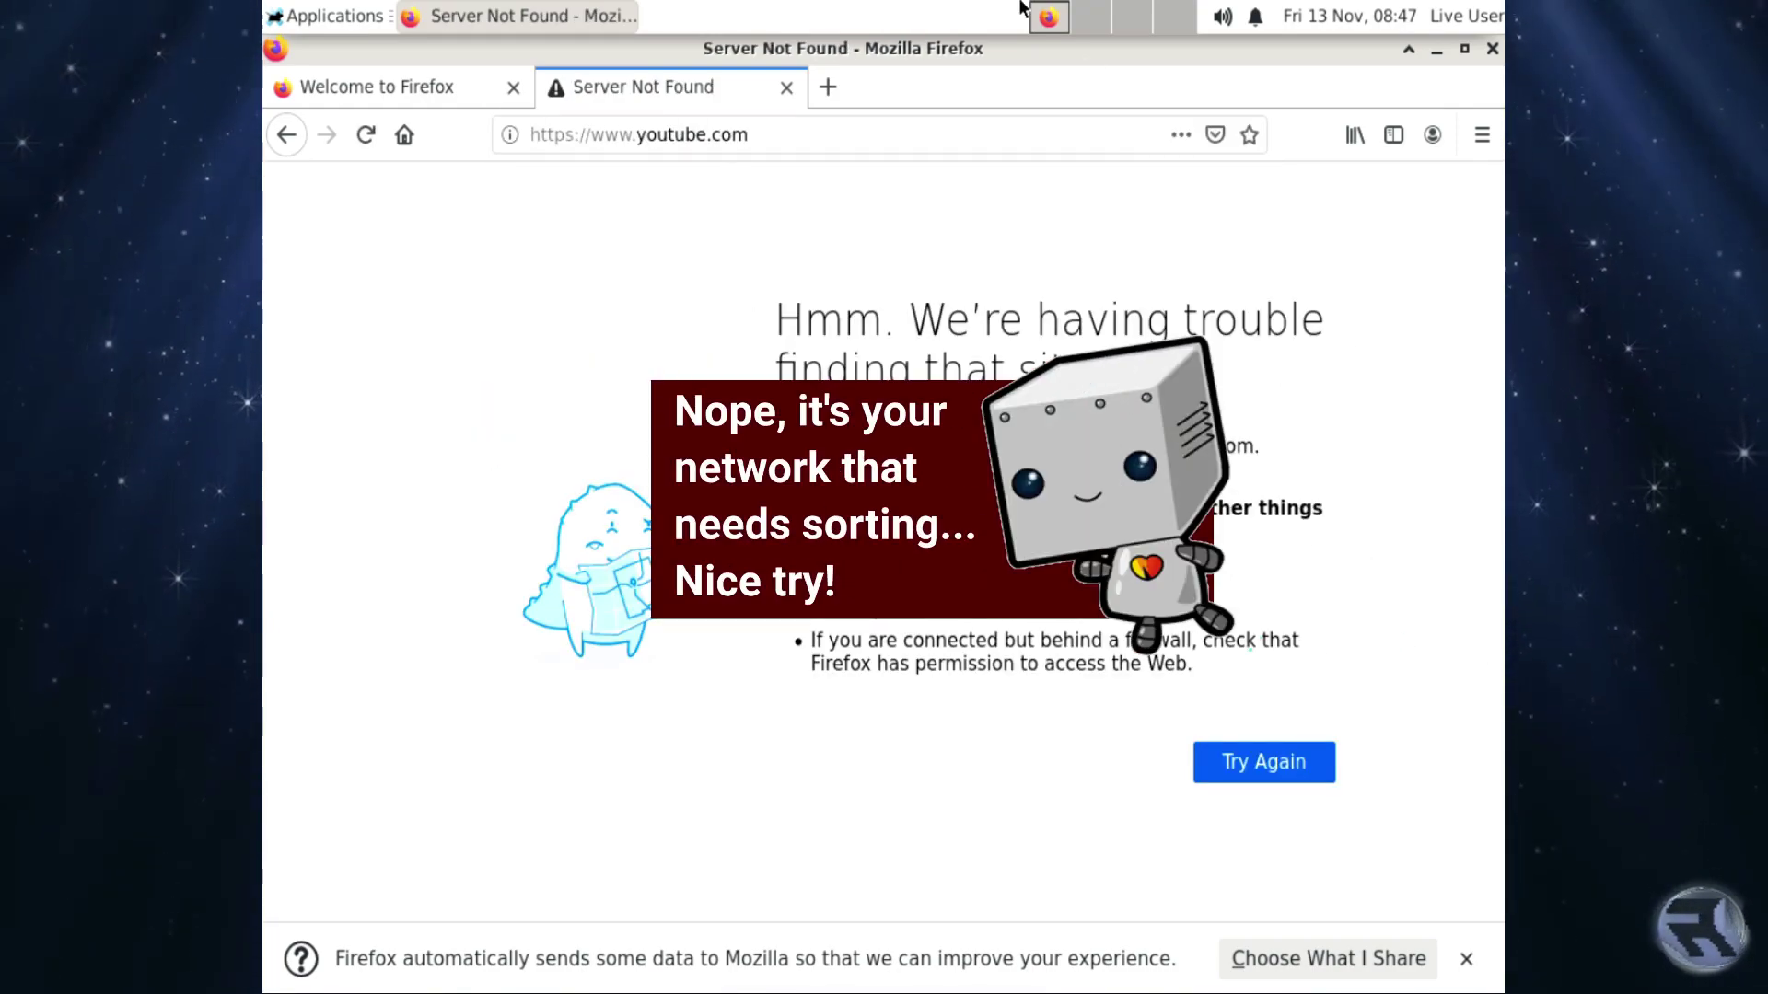
click(787, 87)
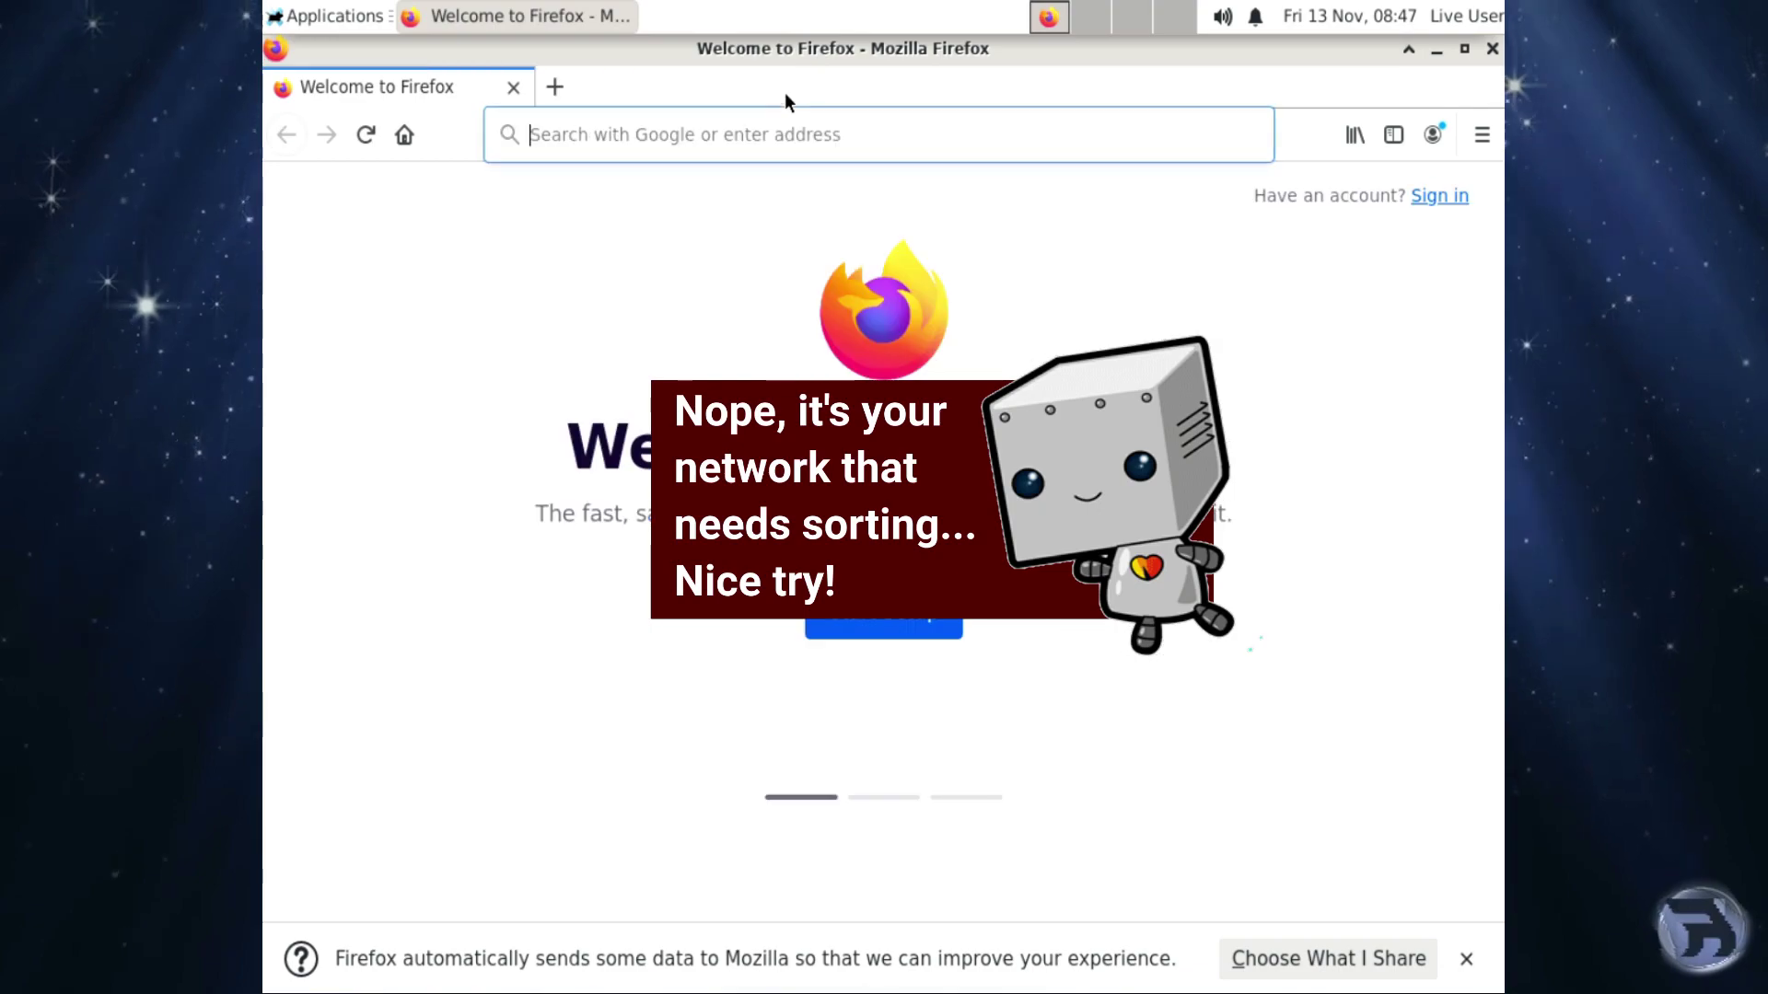
- Check Firefox's version (82.0.3, 64-bit) in About Firefox, then close the browser
click(1474, 143)
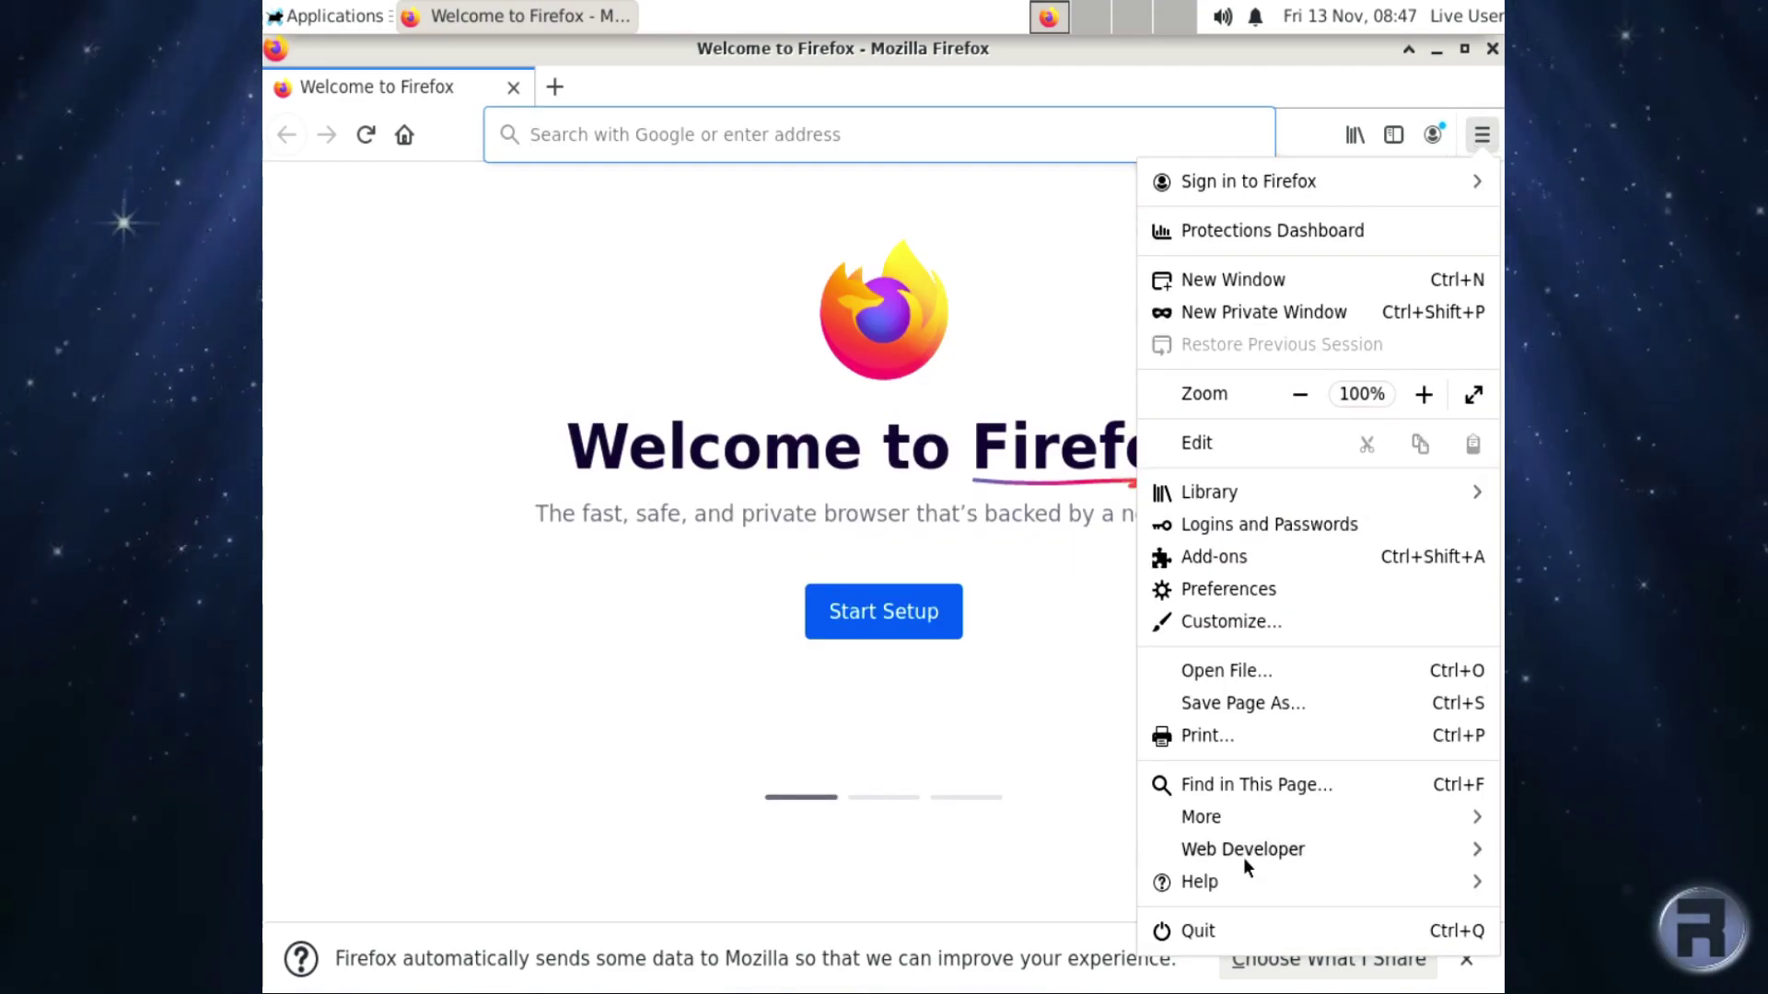
click(1240, 883)
click(1248, 495)
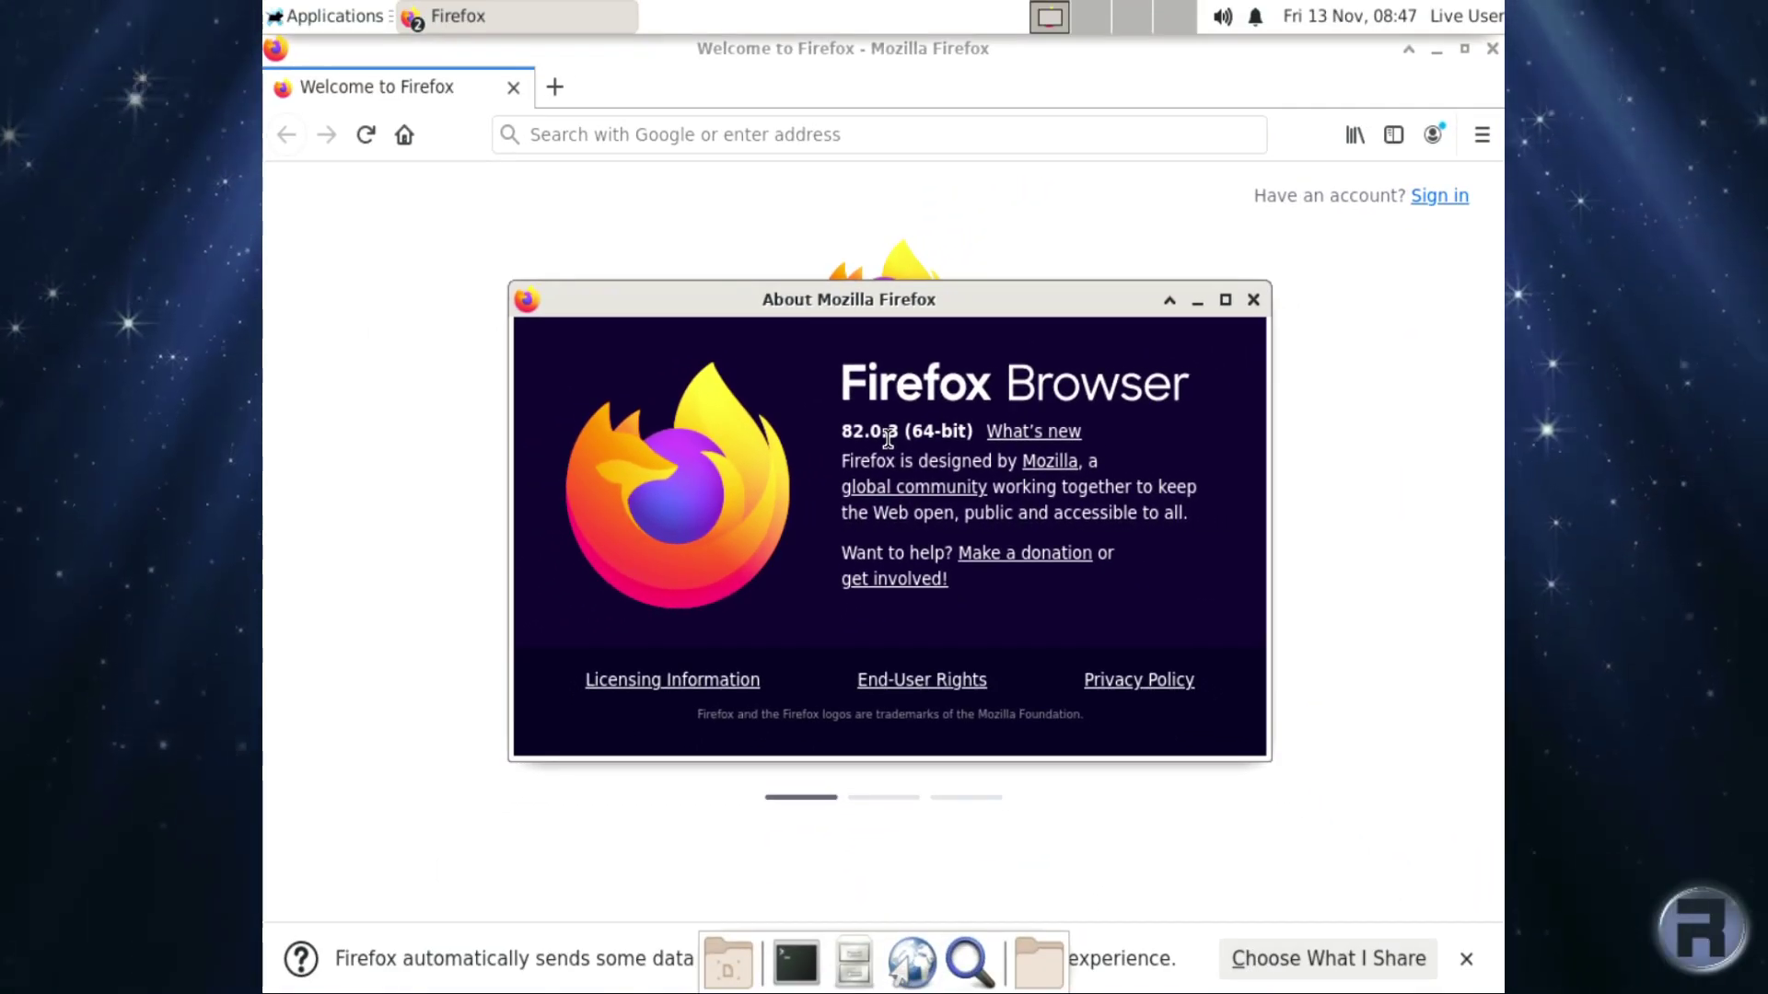
click(1252, 299)
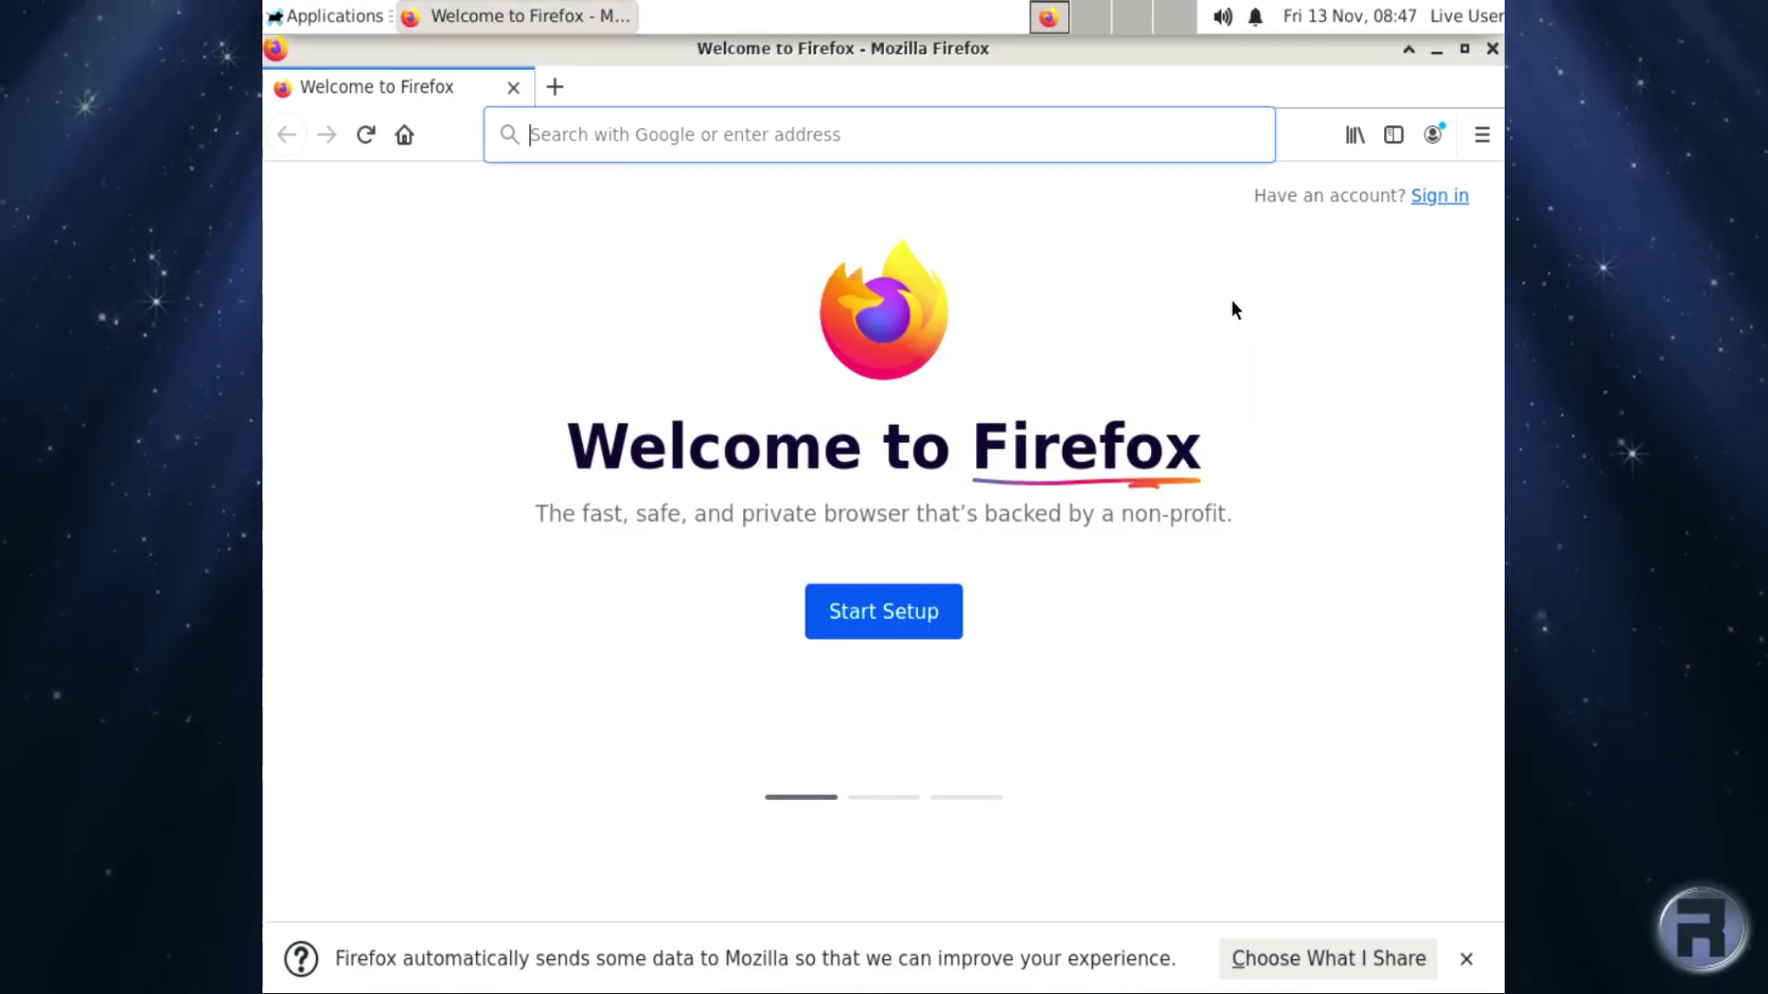
click(1490, 49)
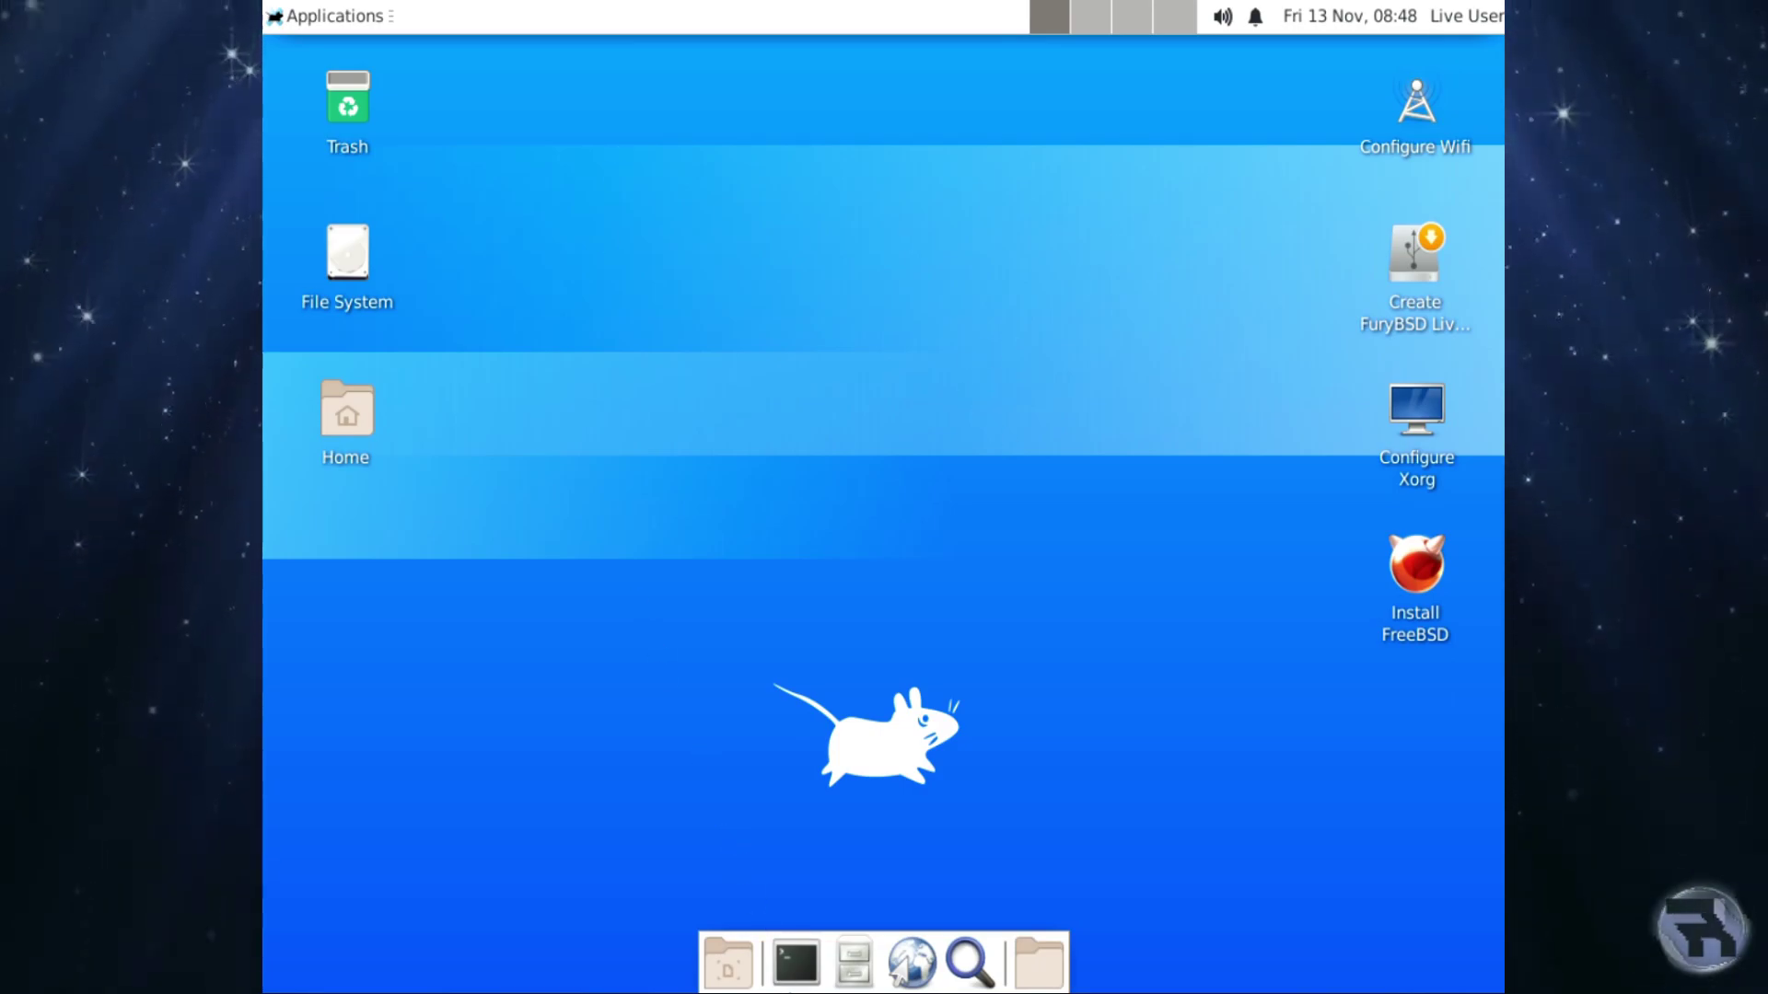
- Run bsdconfig in a new terminal and open Networking Management with sudo this once
click(796, 962)
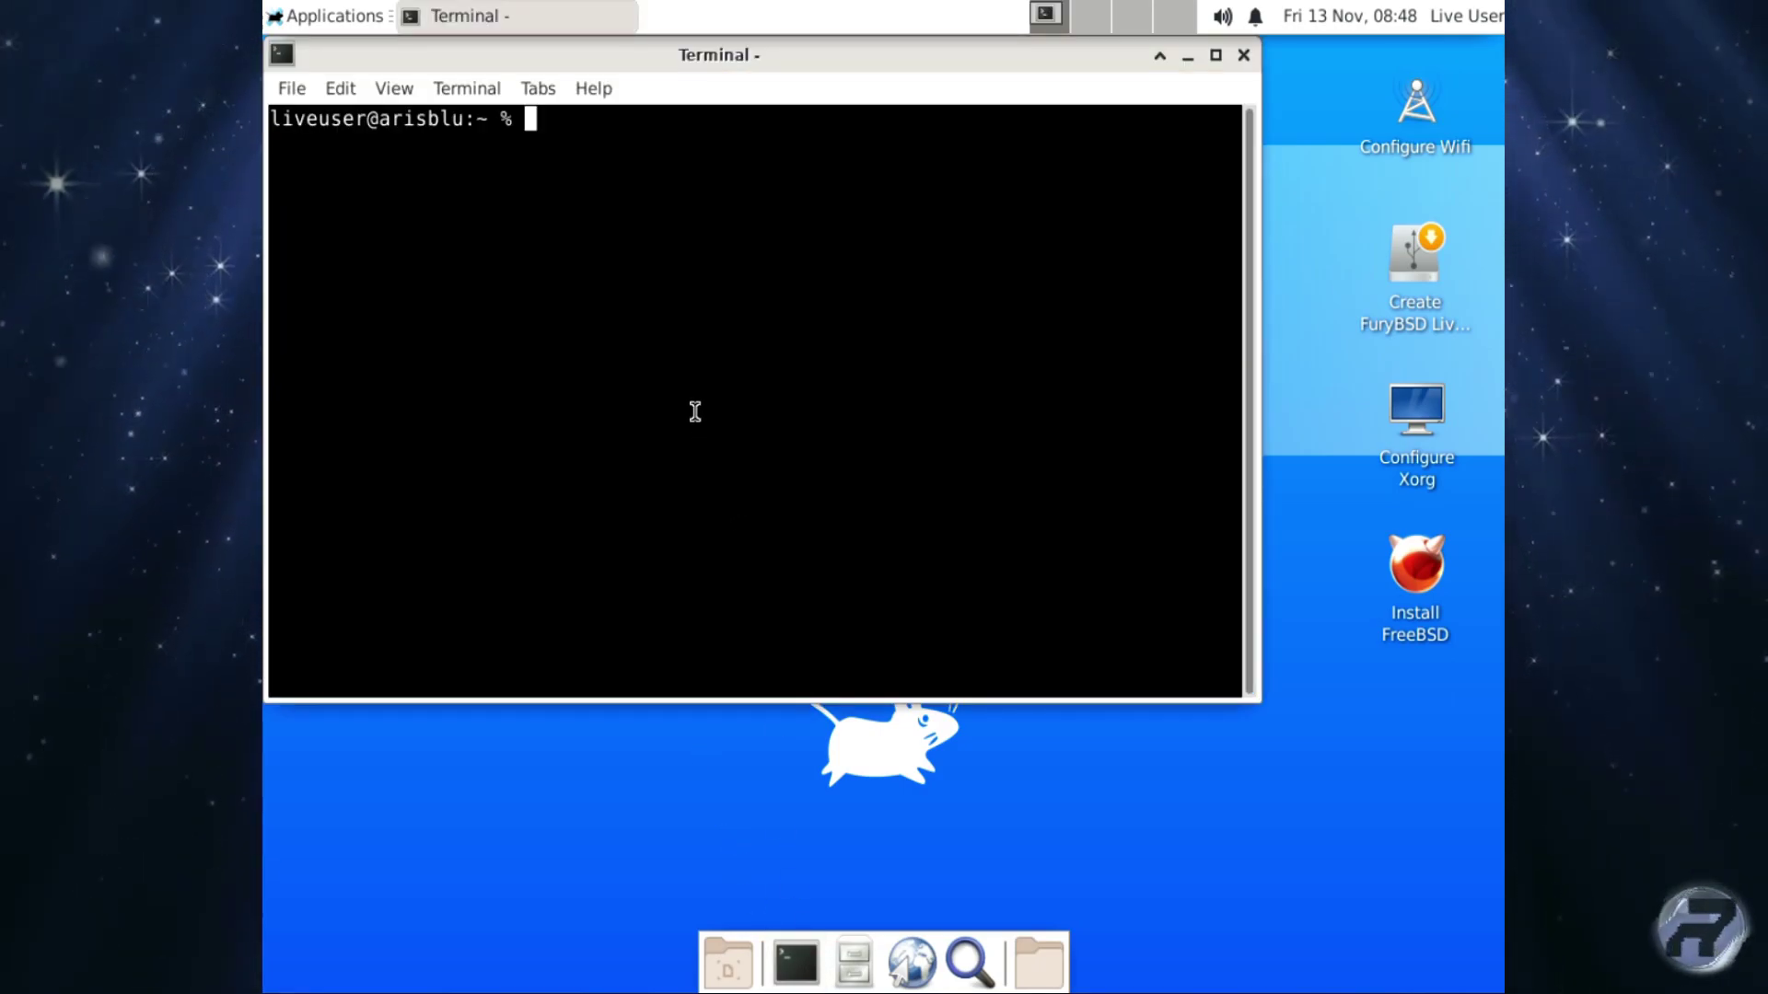
text(b)
text(sd)
text(config)
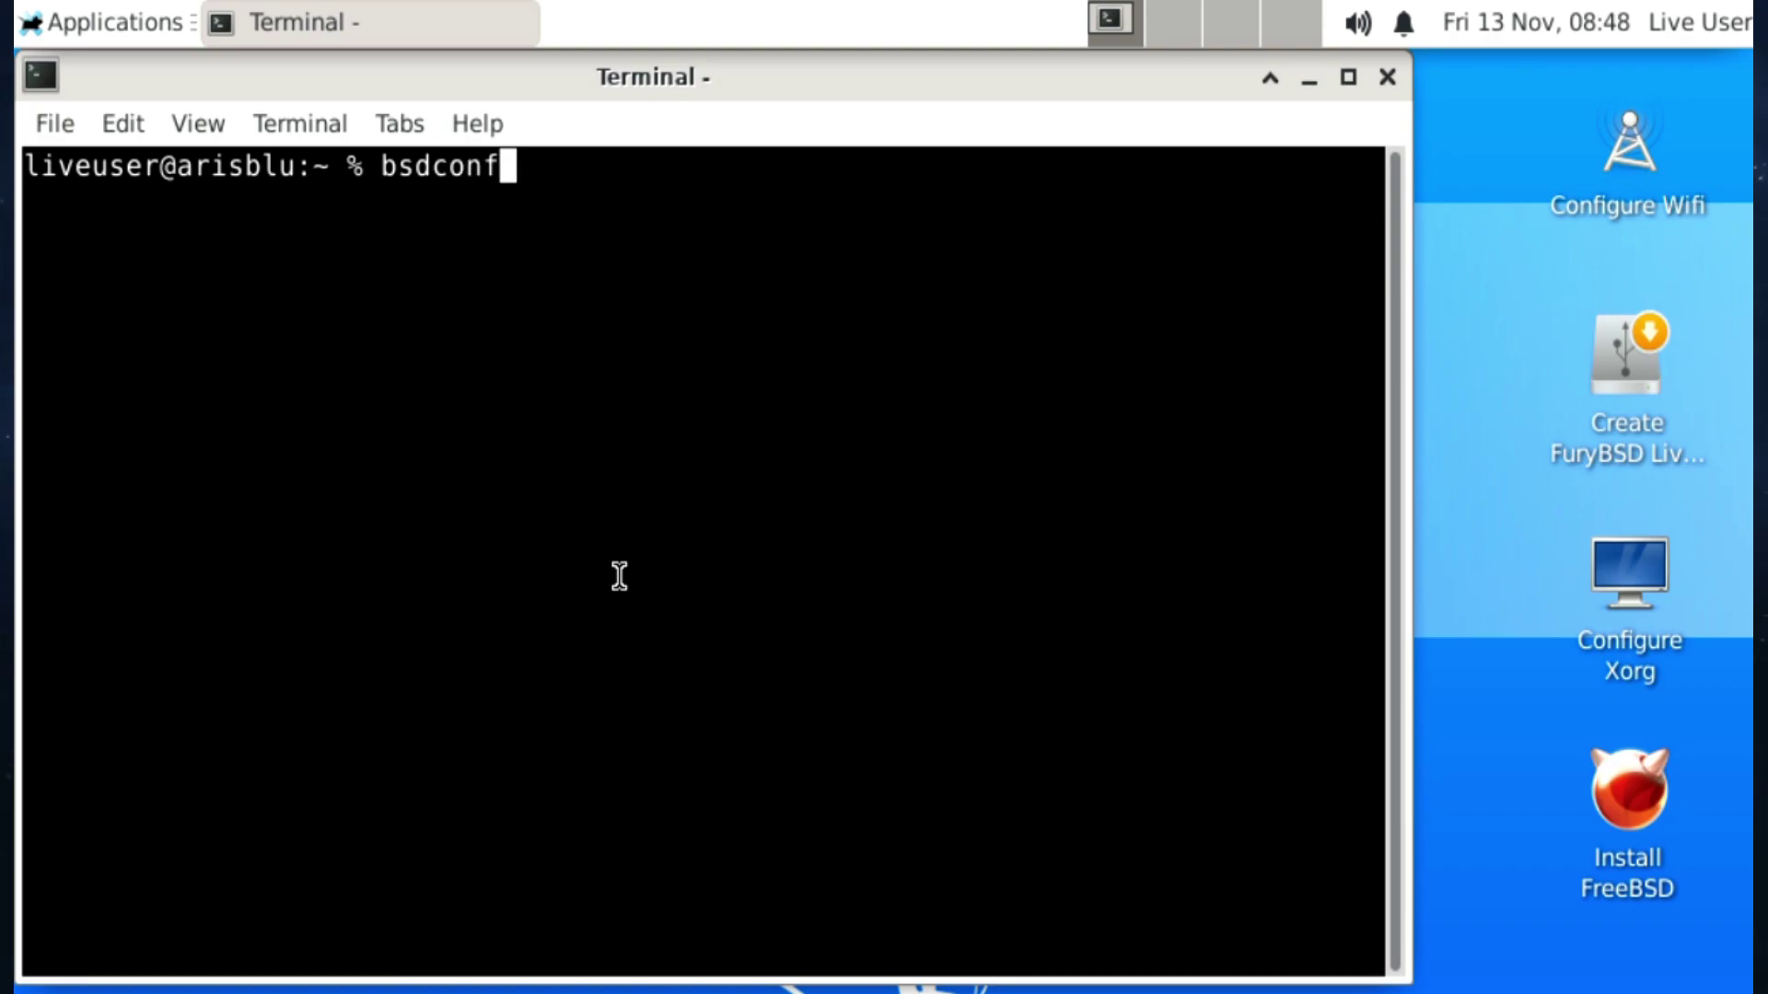
key(Return)
key(Down)
key(Down)
key(Down)
key(Down)
key(Down)
key(Down)
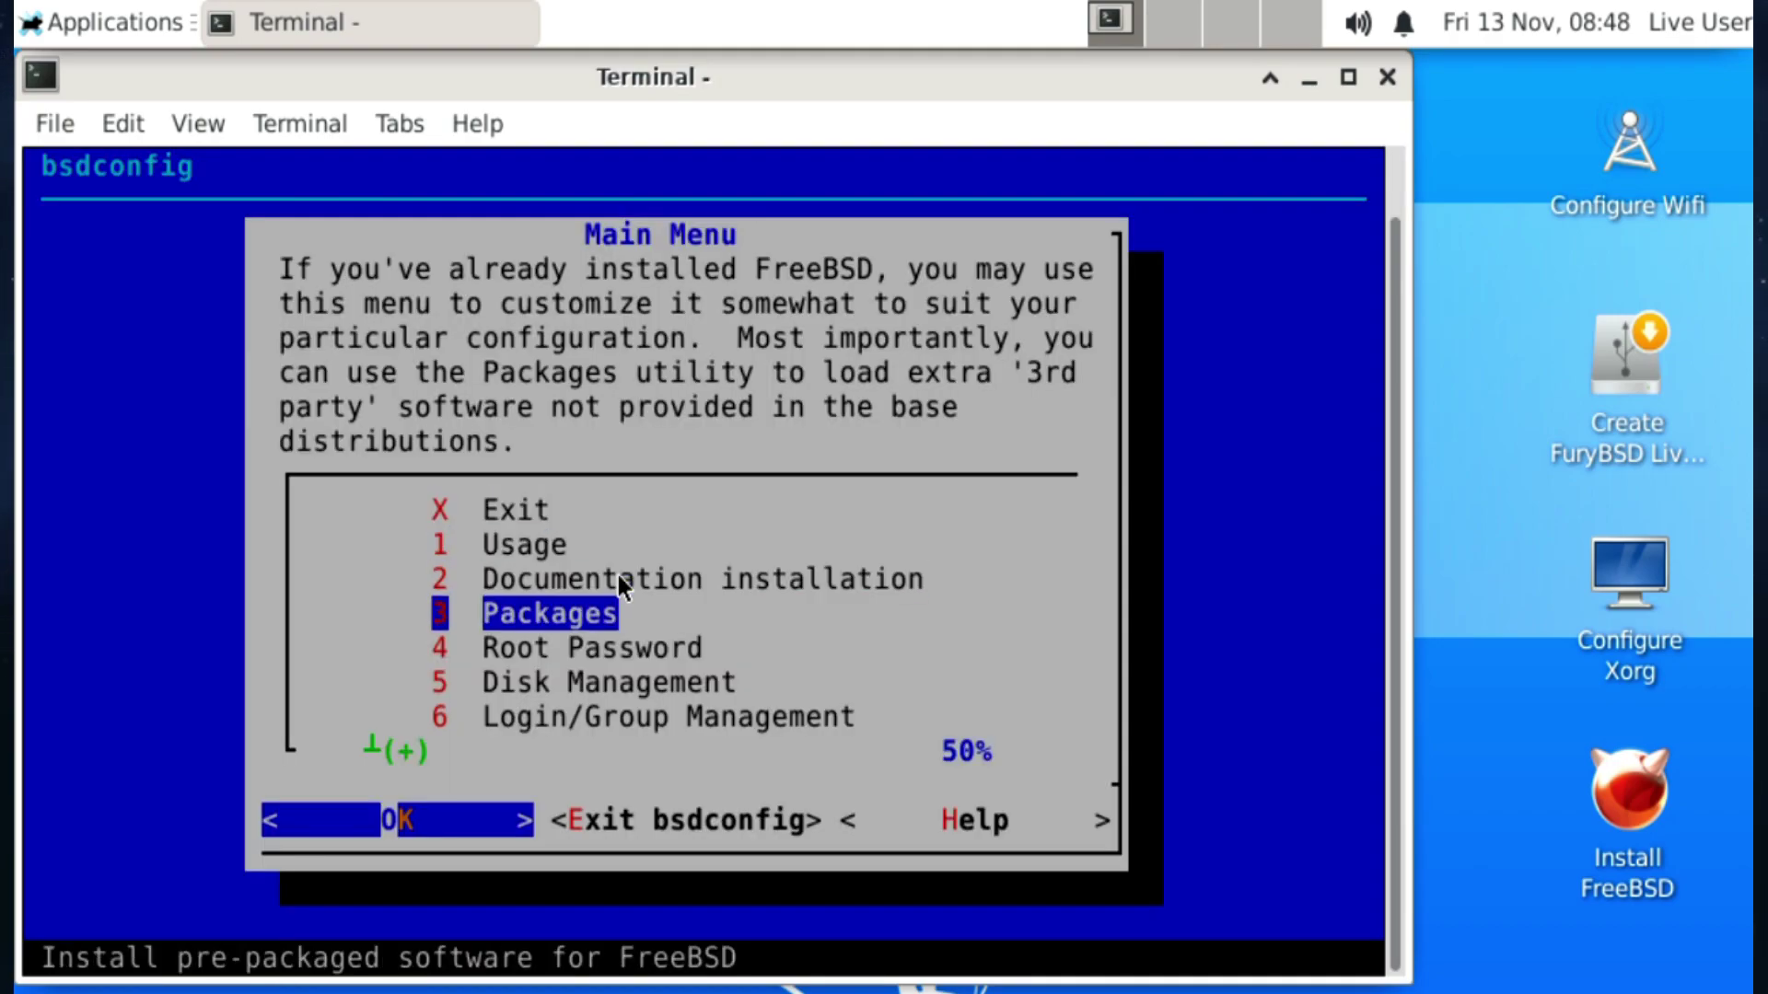
key(Down)
key(Down)
key(Down)
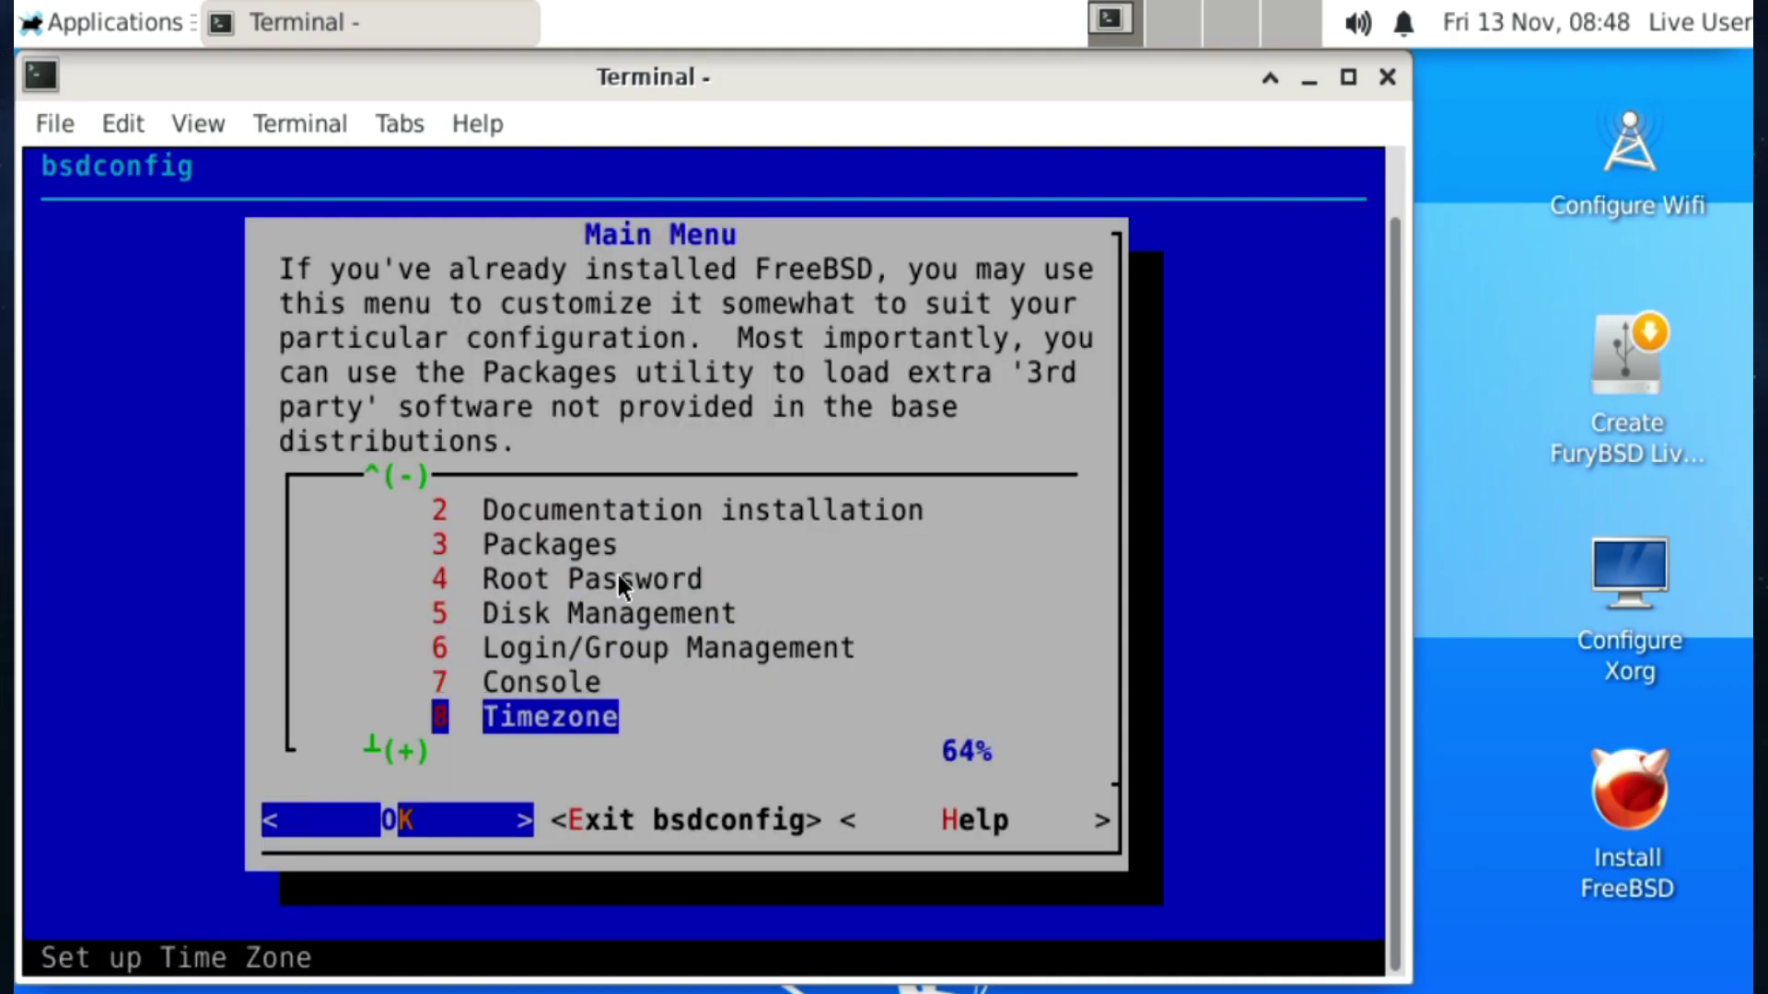
key(Return)
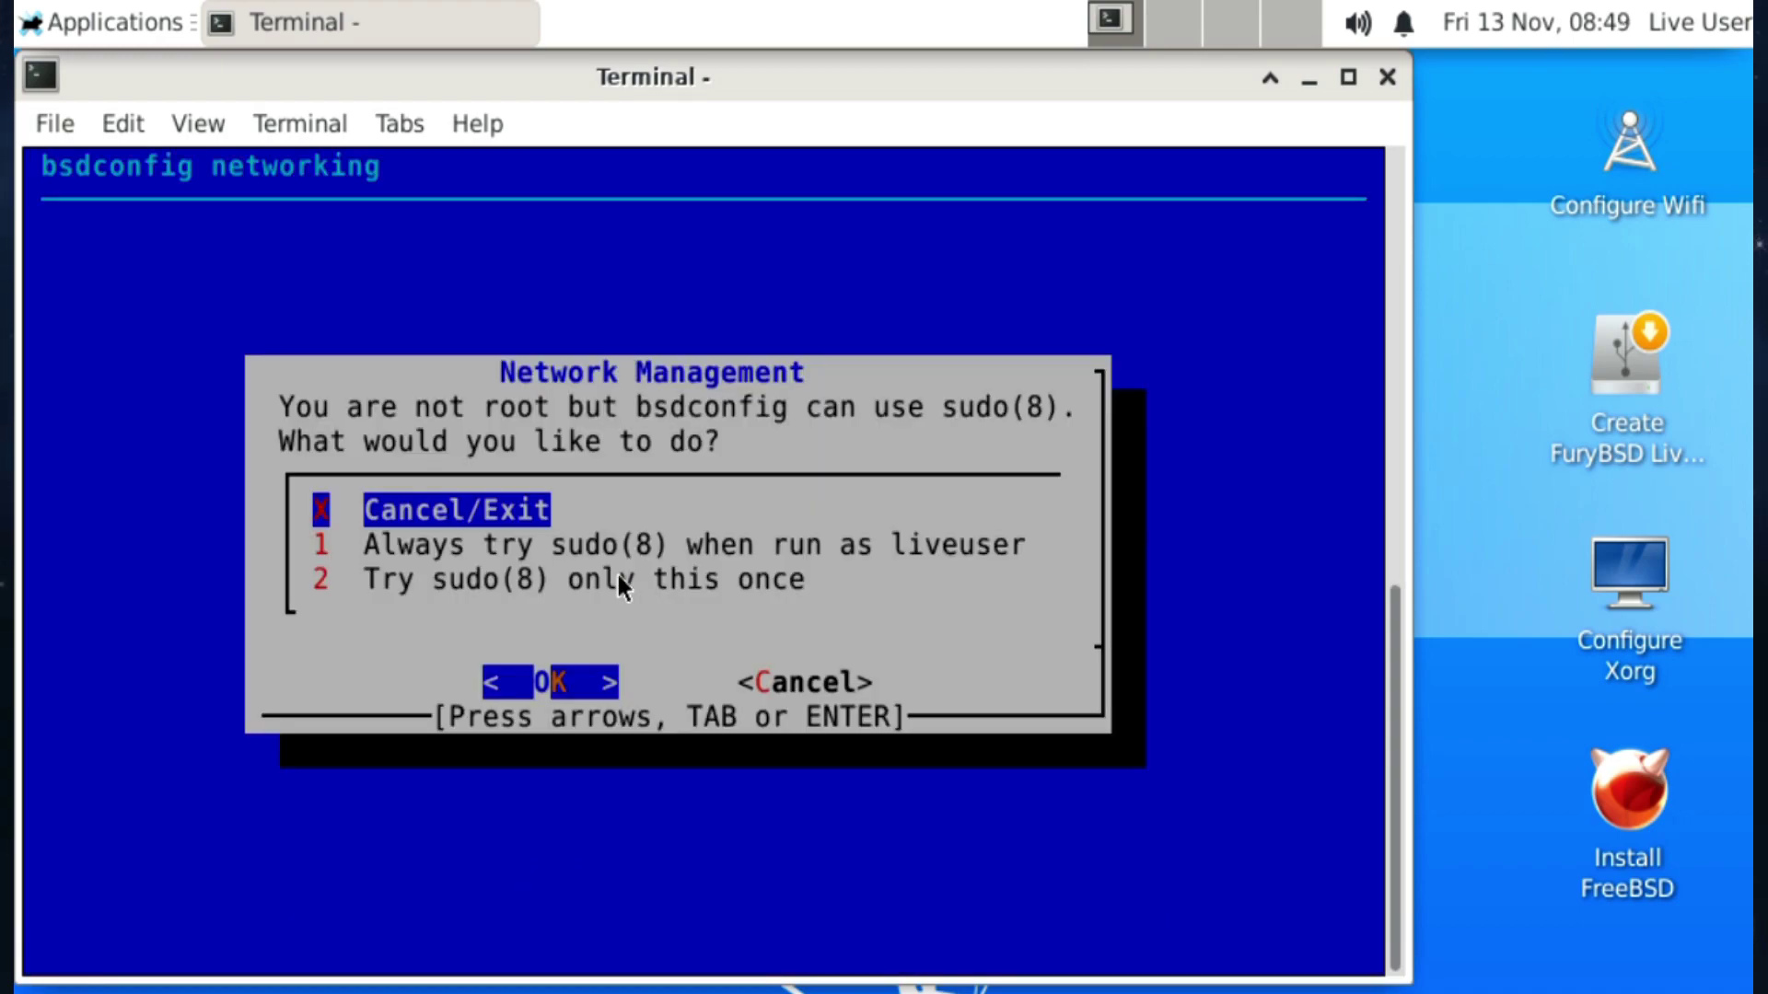
key(Down)
key(Down)
key(Return)
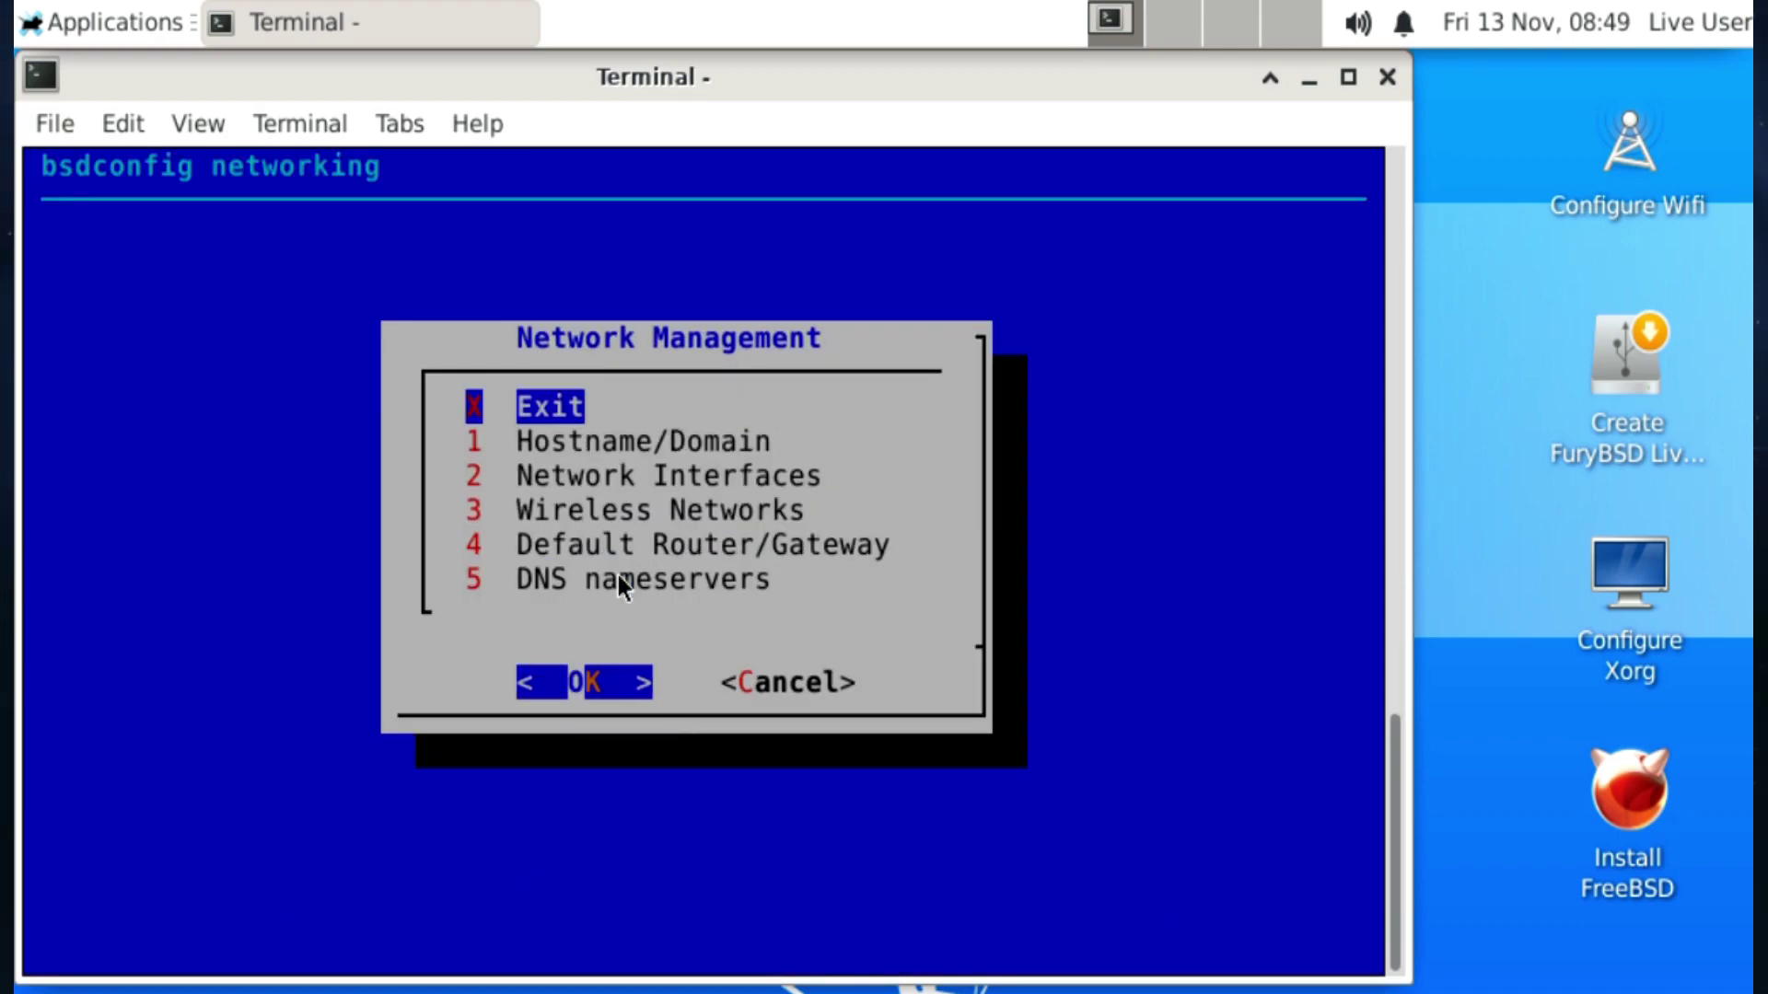
- Inspect the em0 interface settings and DNS nameservers without changing them
key(Down)
key(Down)
key(Return)
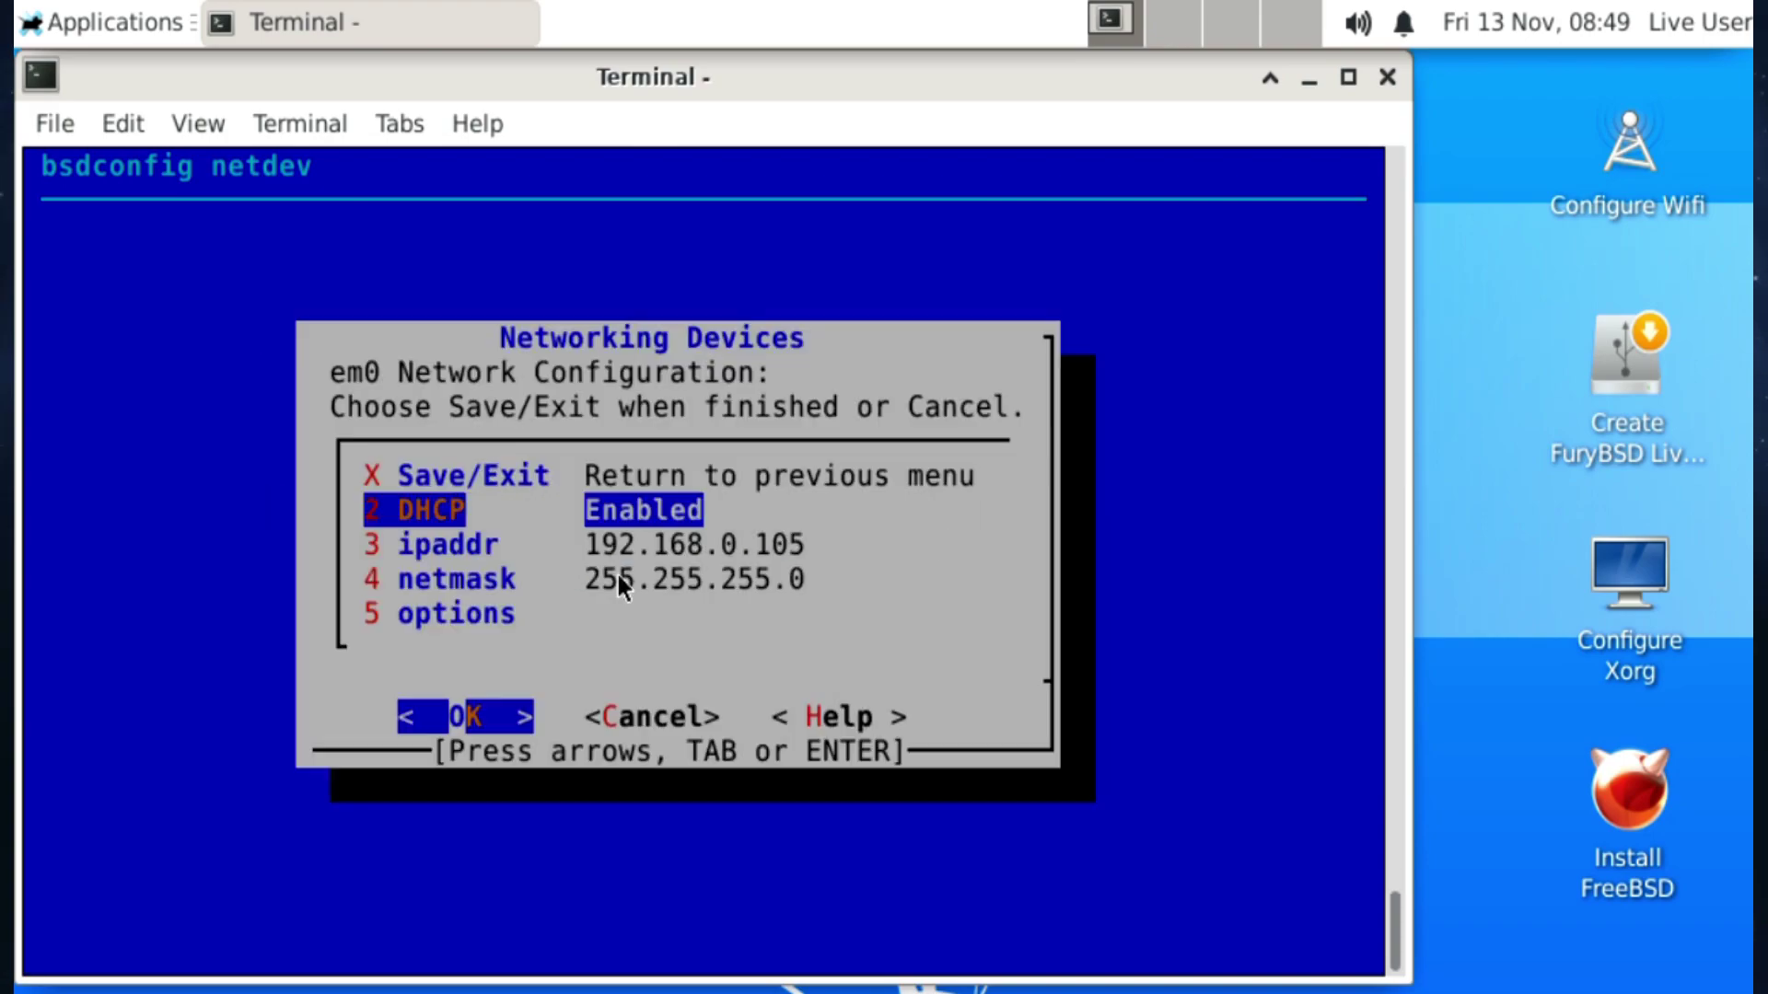
key(Down)
key(Return)
key(Return)
key(Down)
key(Down)
key(Return)
key(Return)
key(Escape)
key(Down)
key(Down)
key(Down)
key(Return)
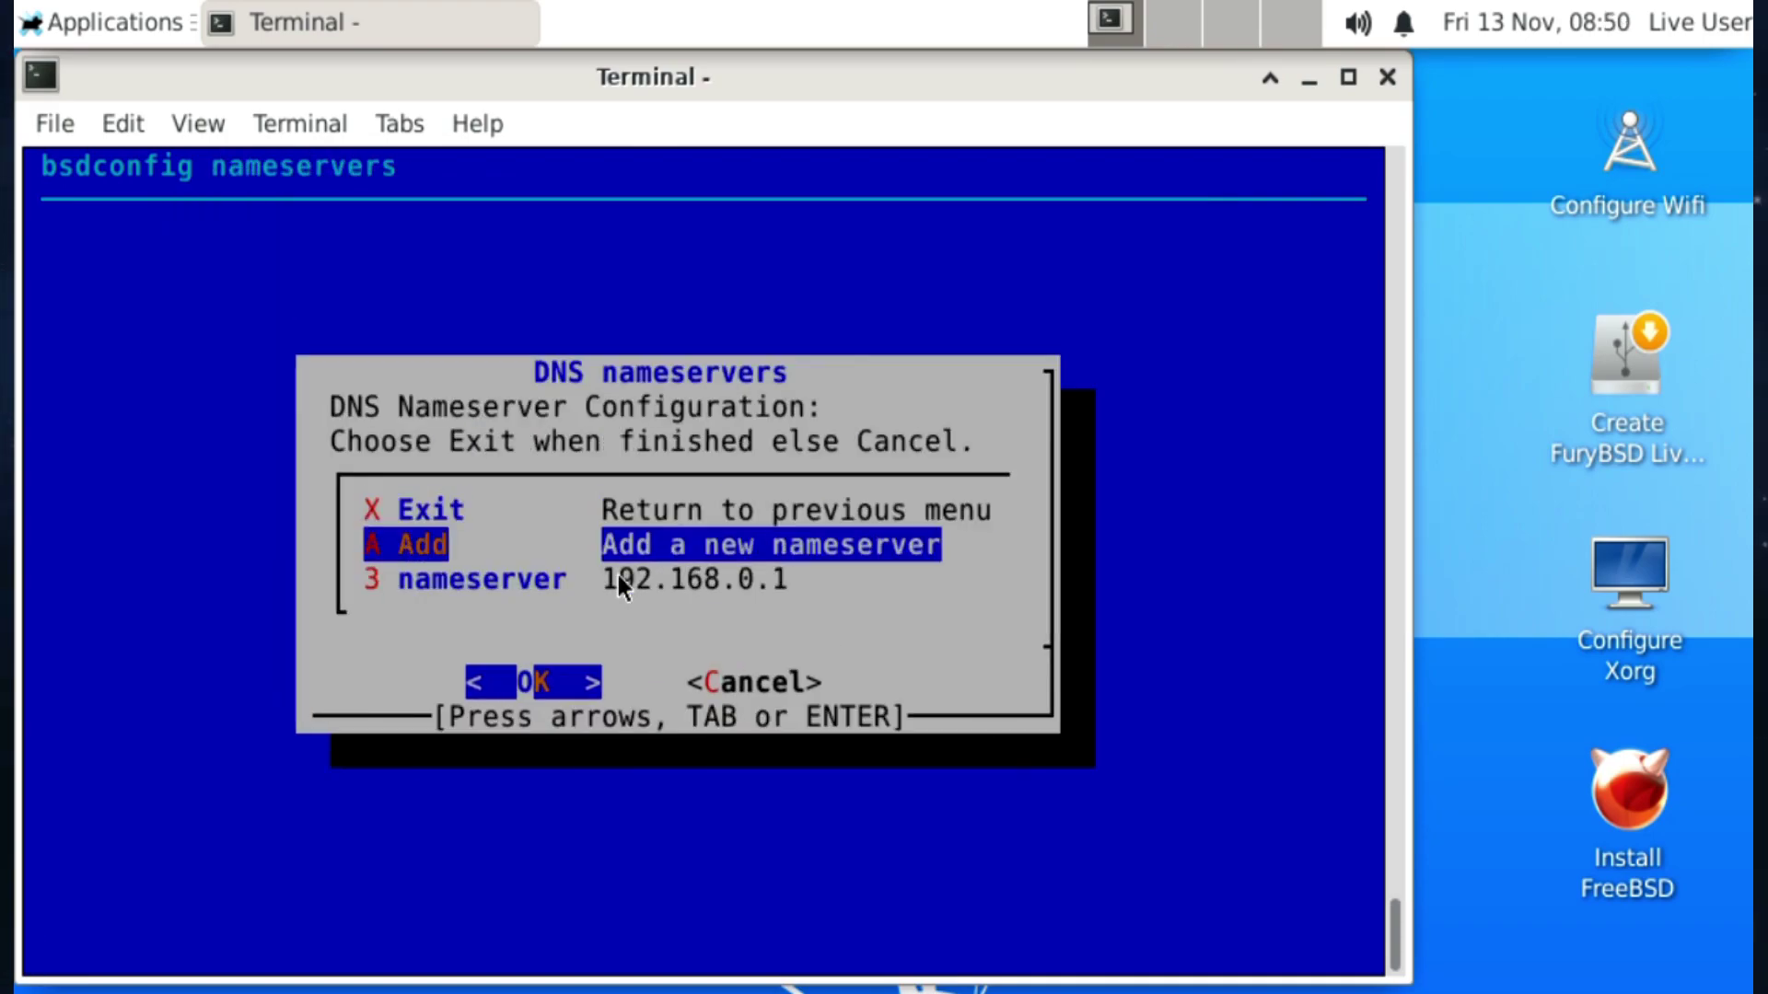
key(Up)
key(Return)
key(Up)
key(Up)
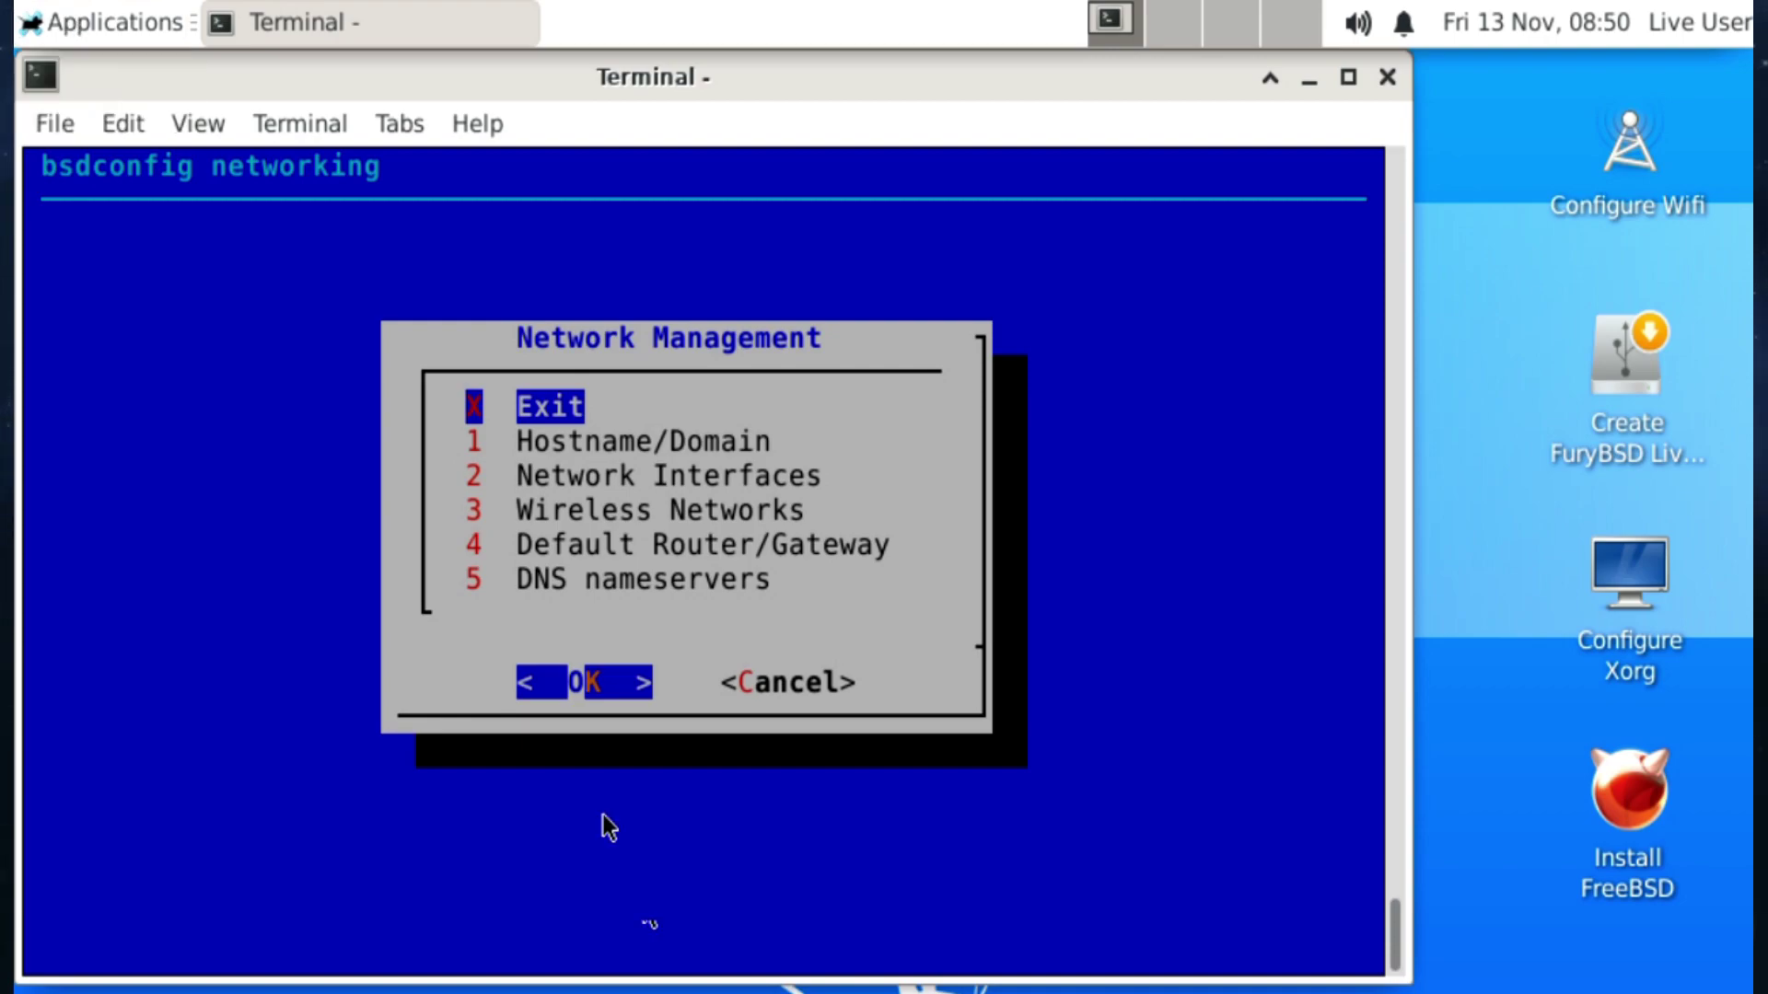
- Ping 8.8.8.8 from a second terminal, then close that terminal
key(ctrl+alt+t)
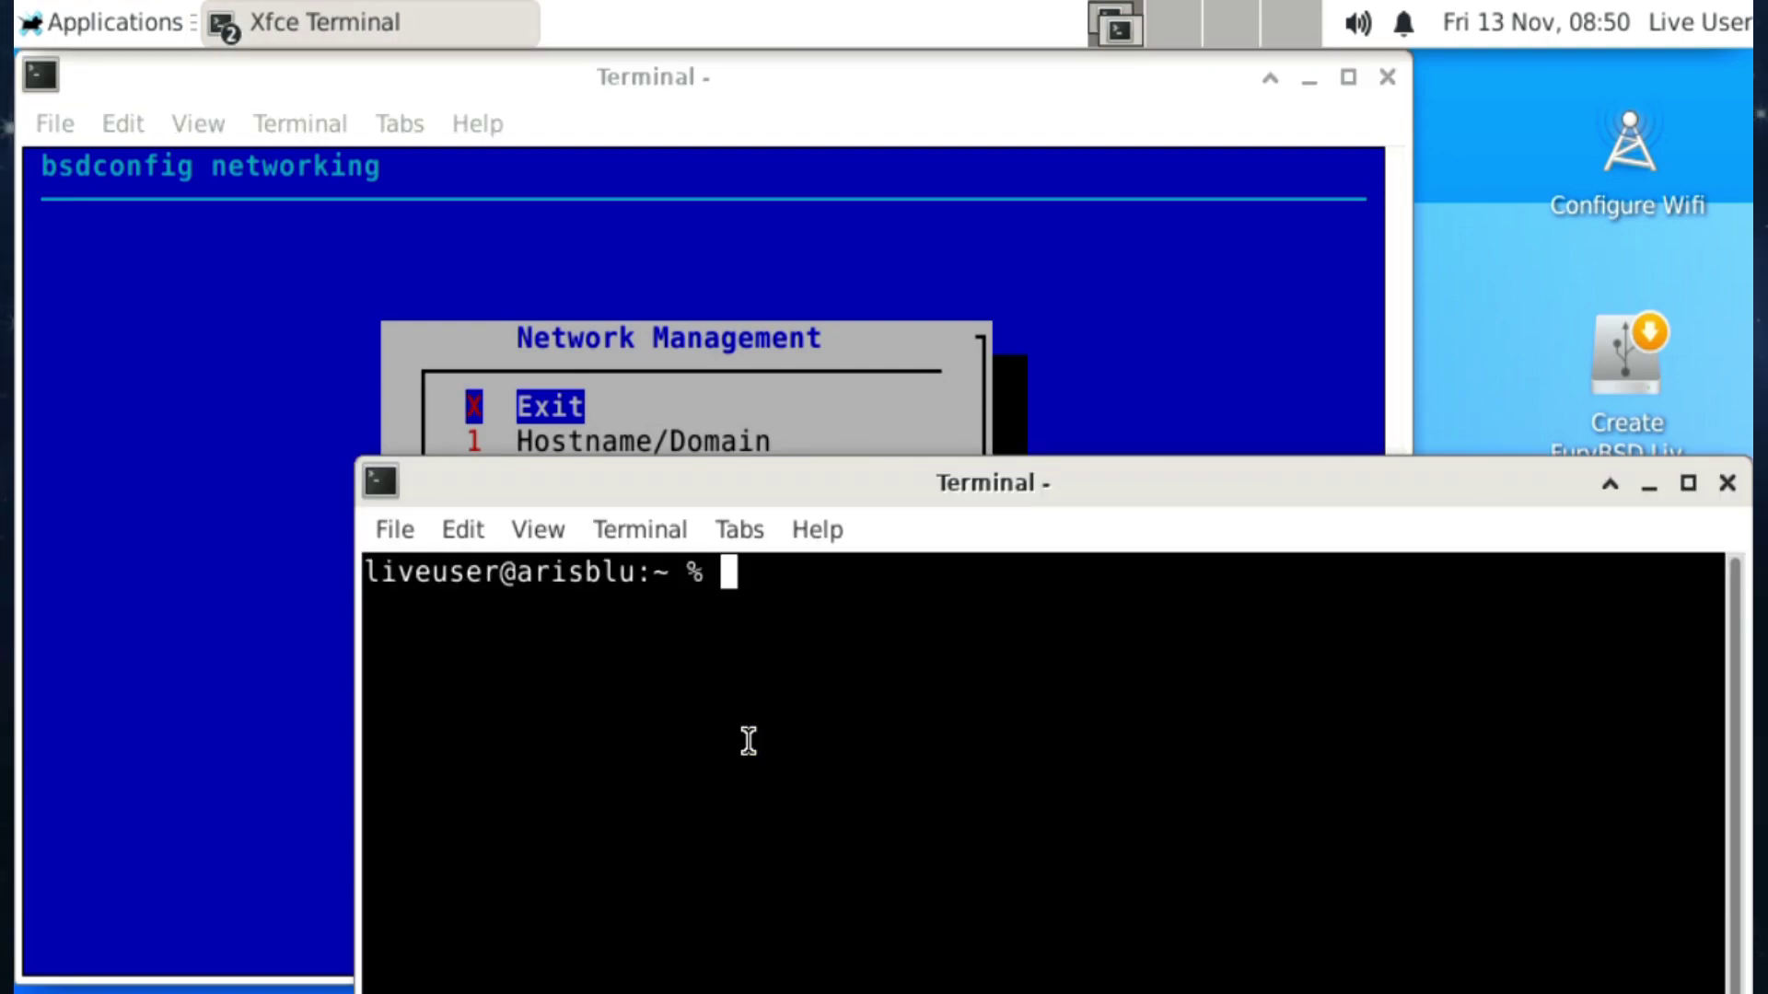
text(ping 8.8.8.8)
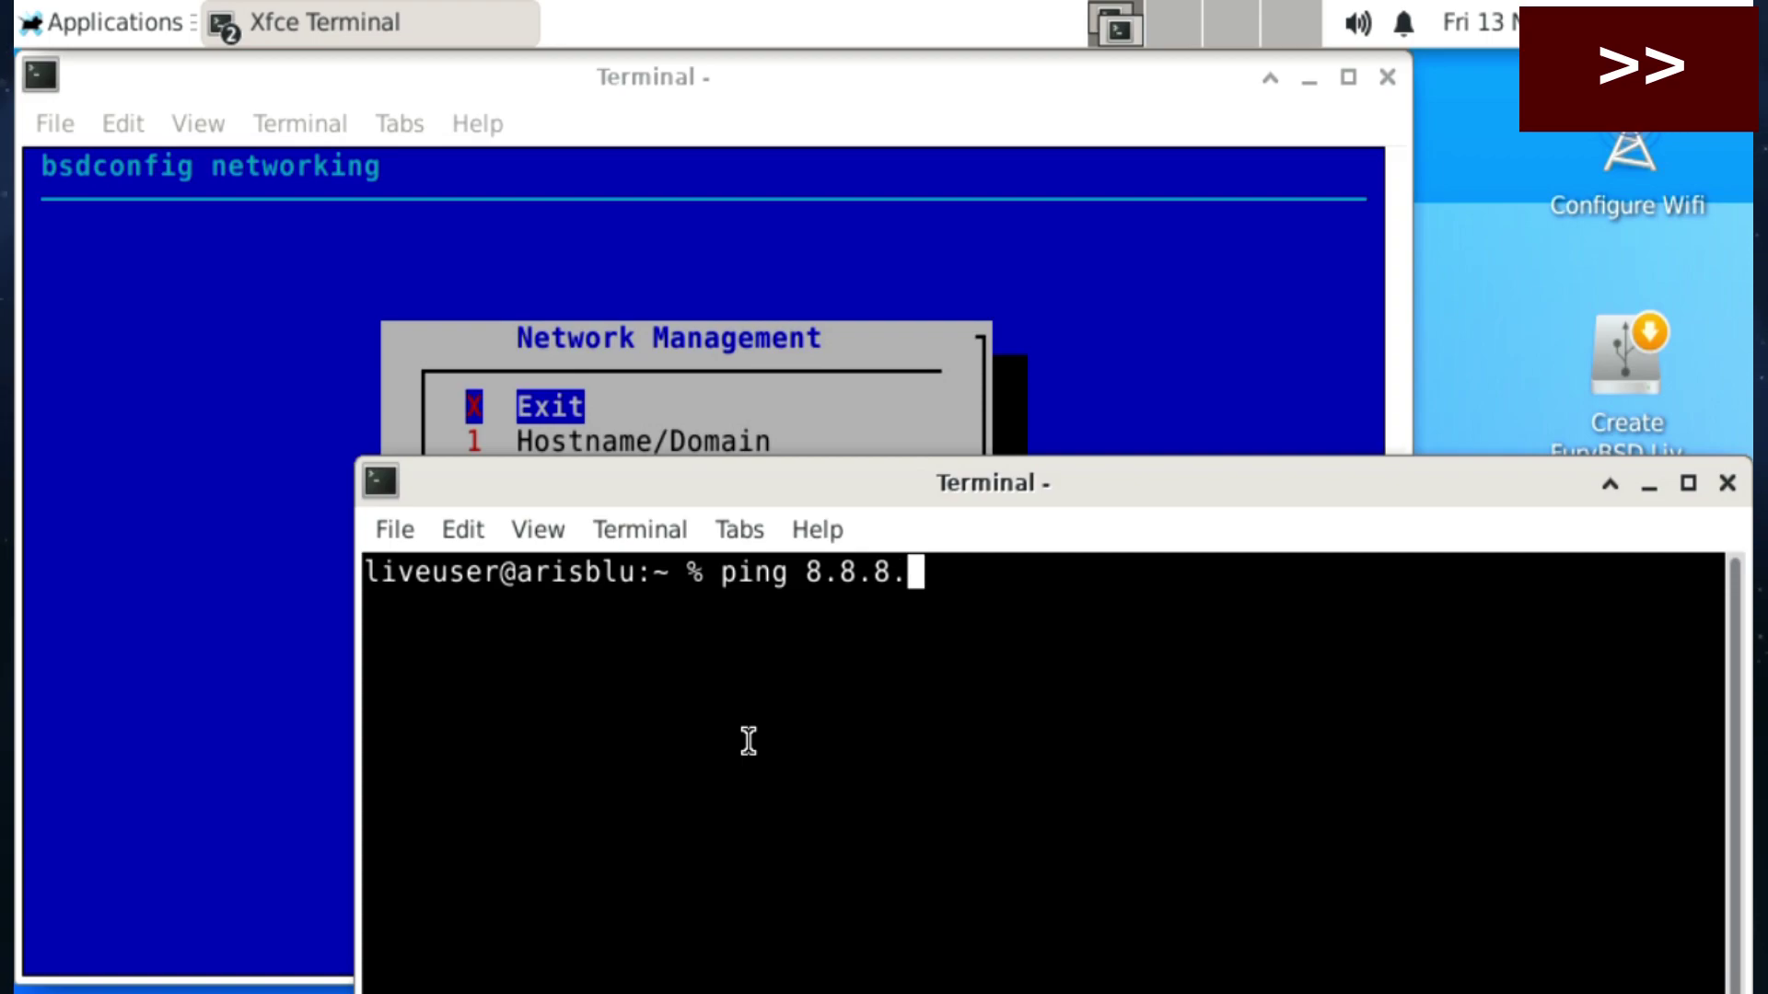
key(Return)
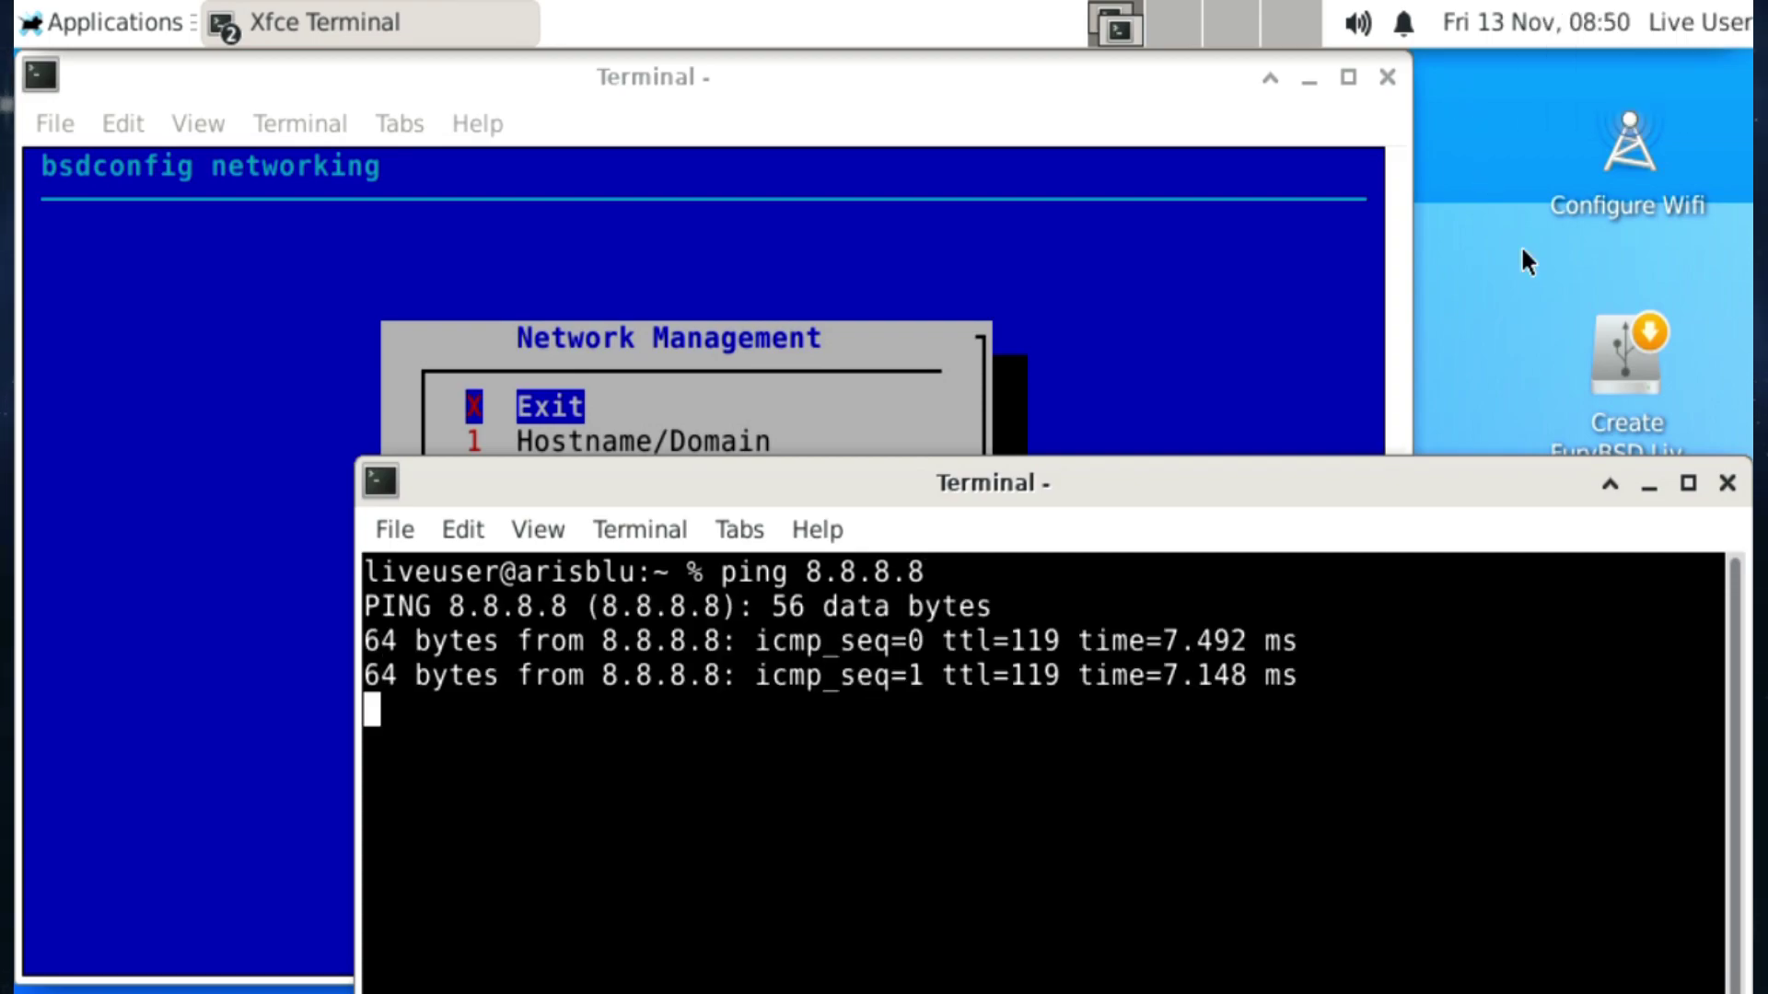
click(1727, 486)
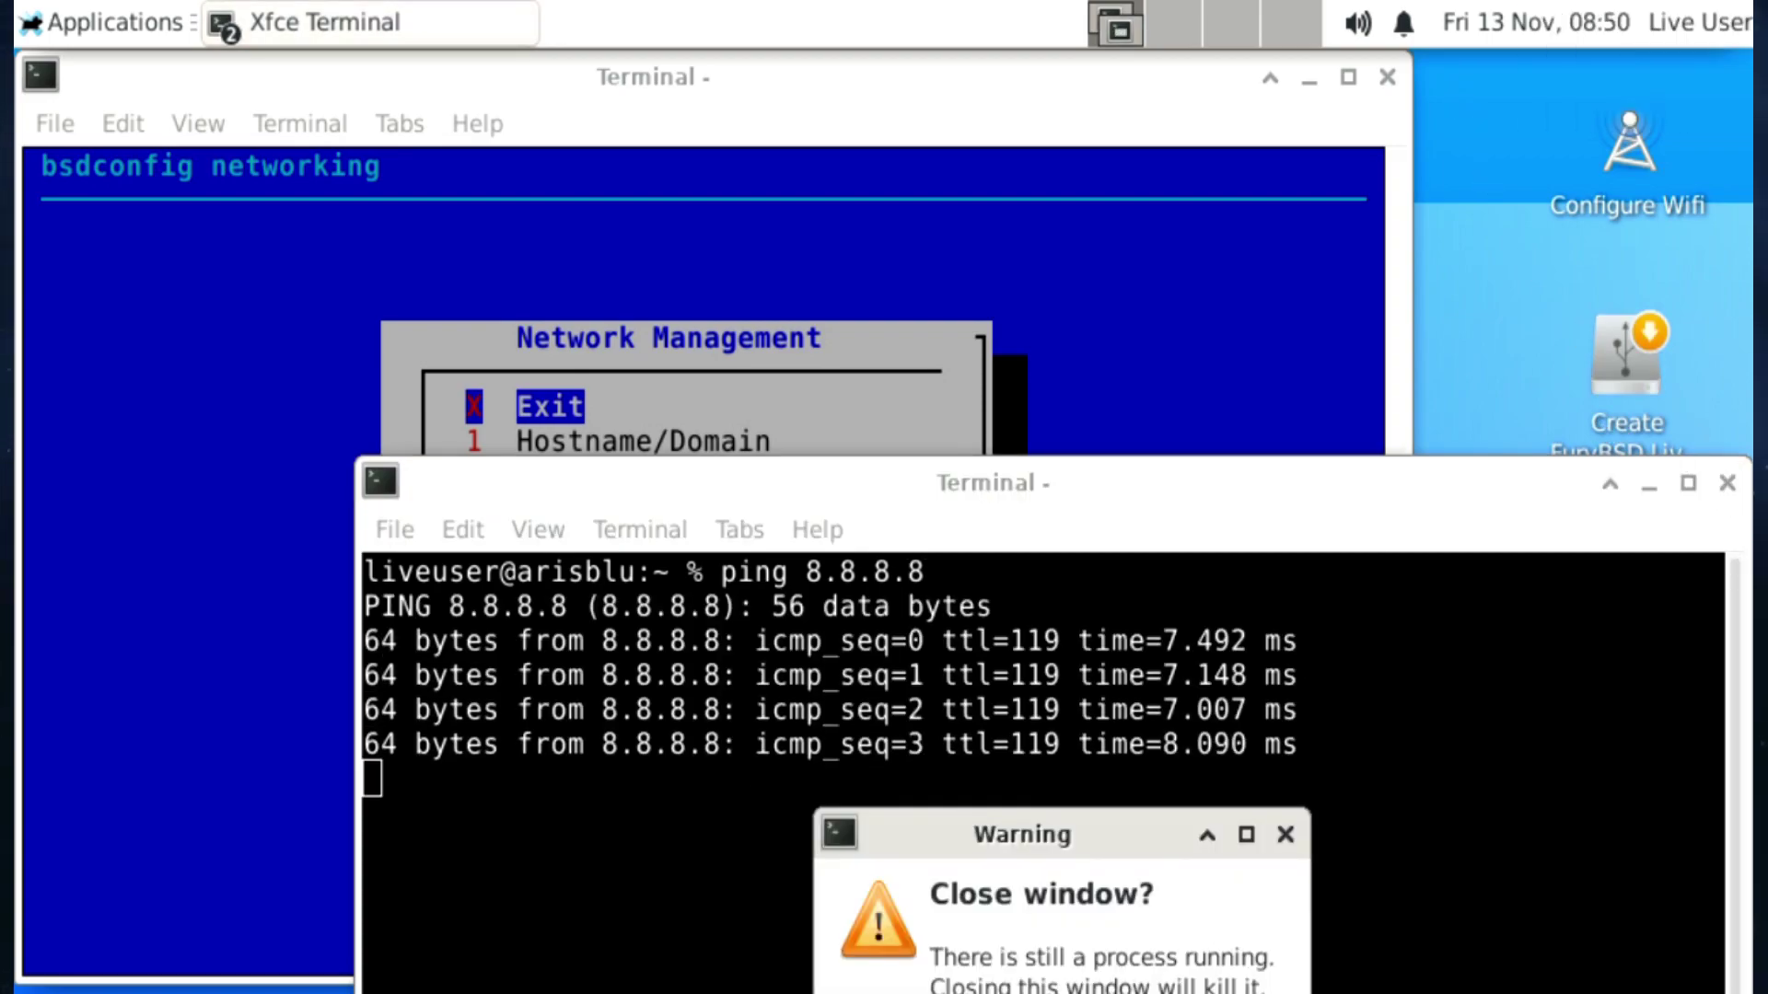
key(Return)
- Launch Firefox, search Google for 'arisblu' and open the Arisblu.com result
click(52, 20)
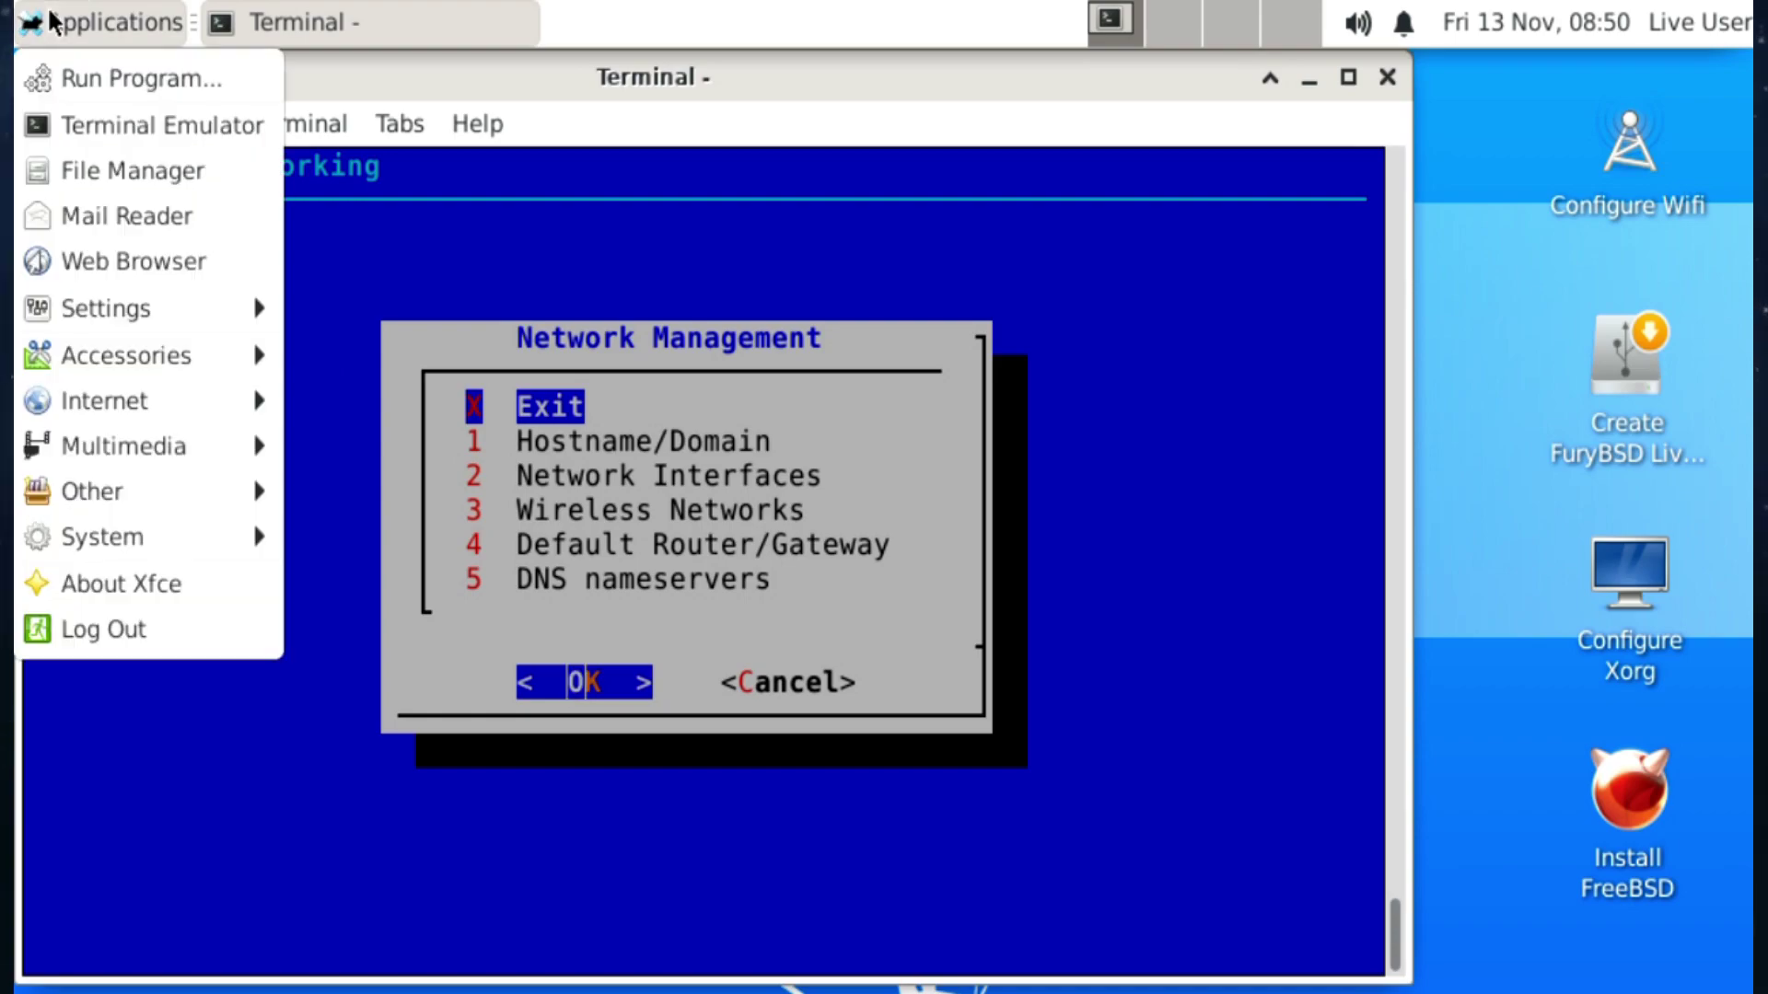
mouse_move(83, 409)
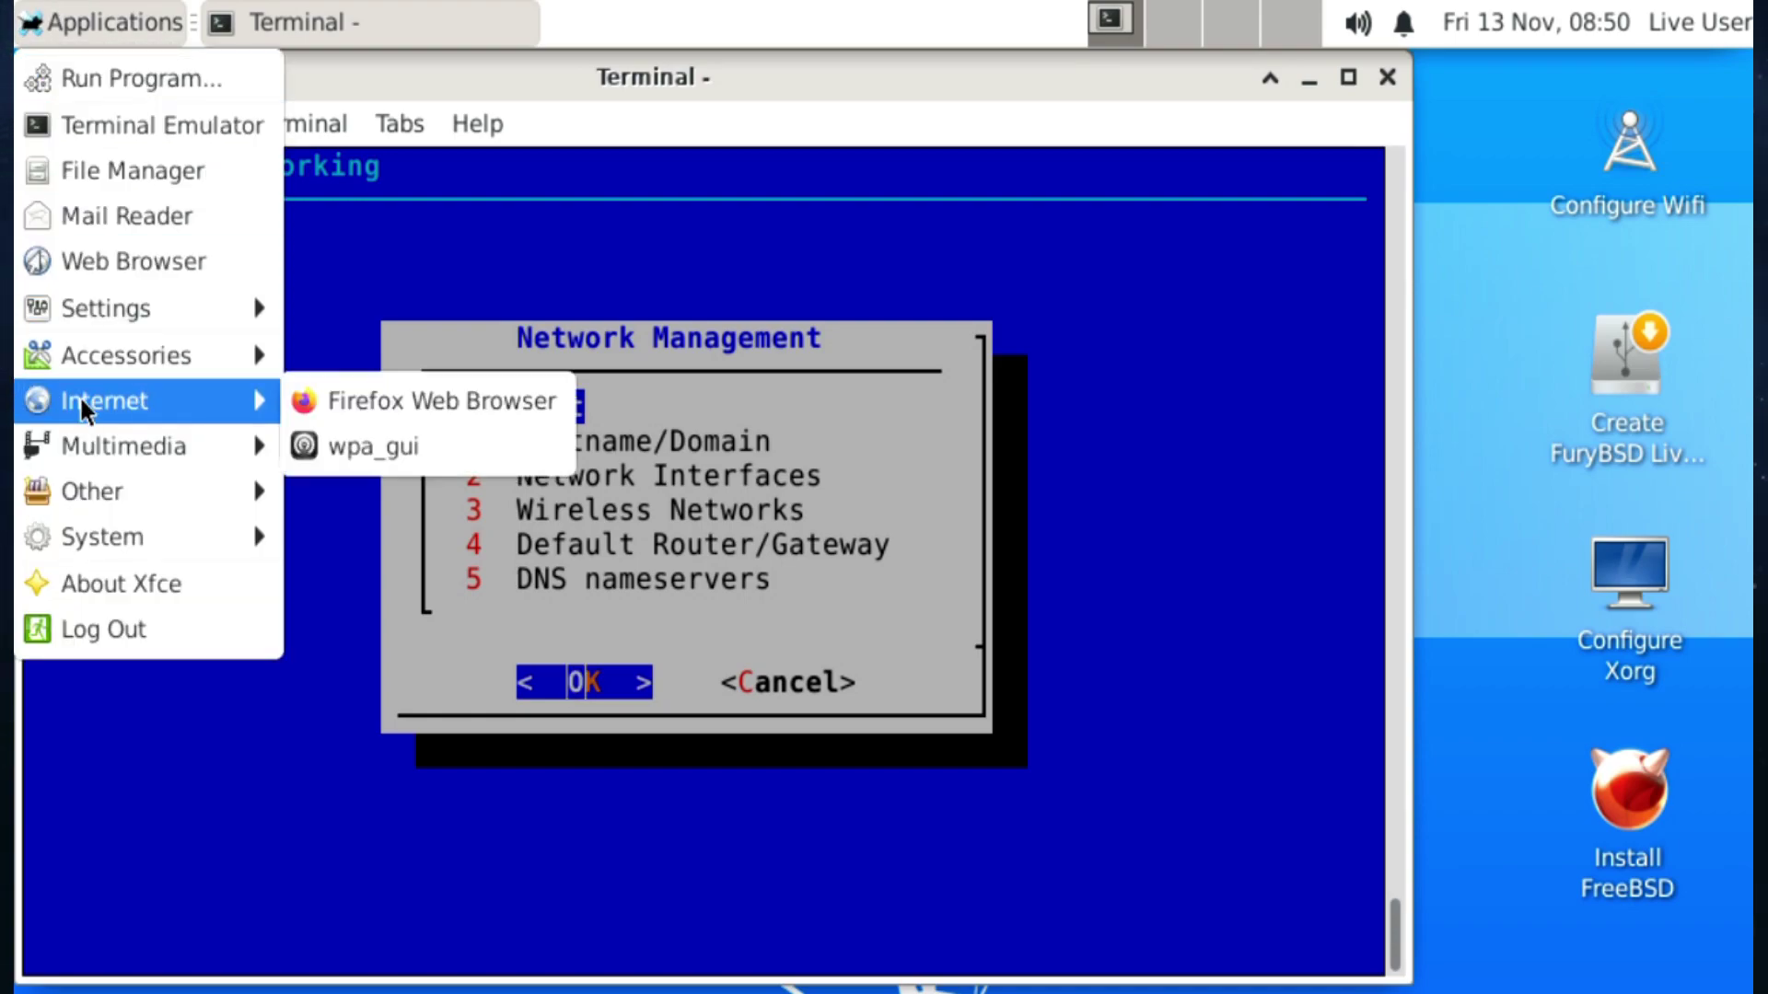
click(392, 403)
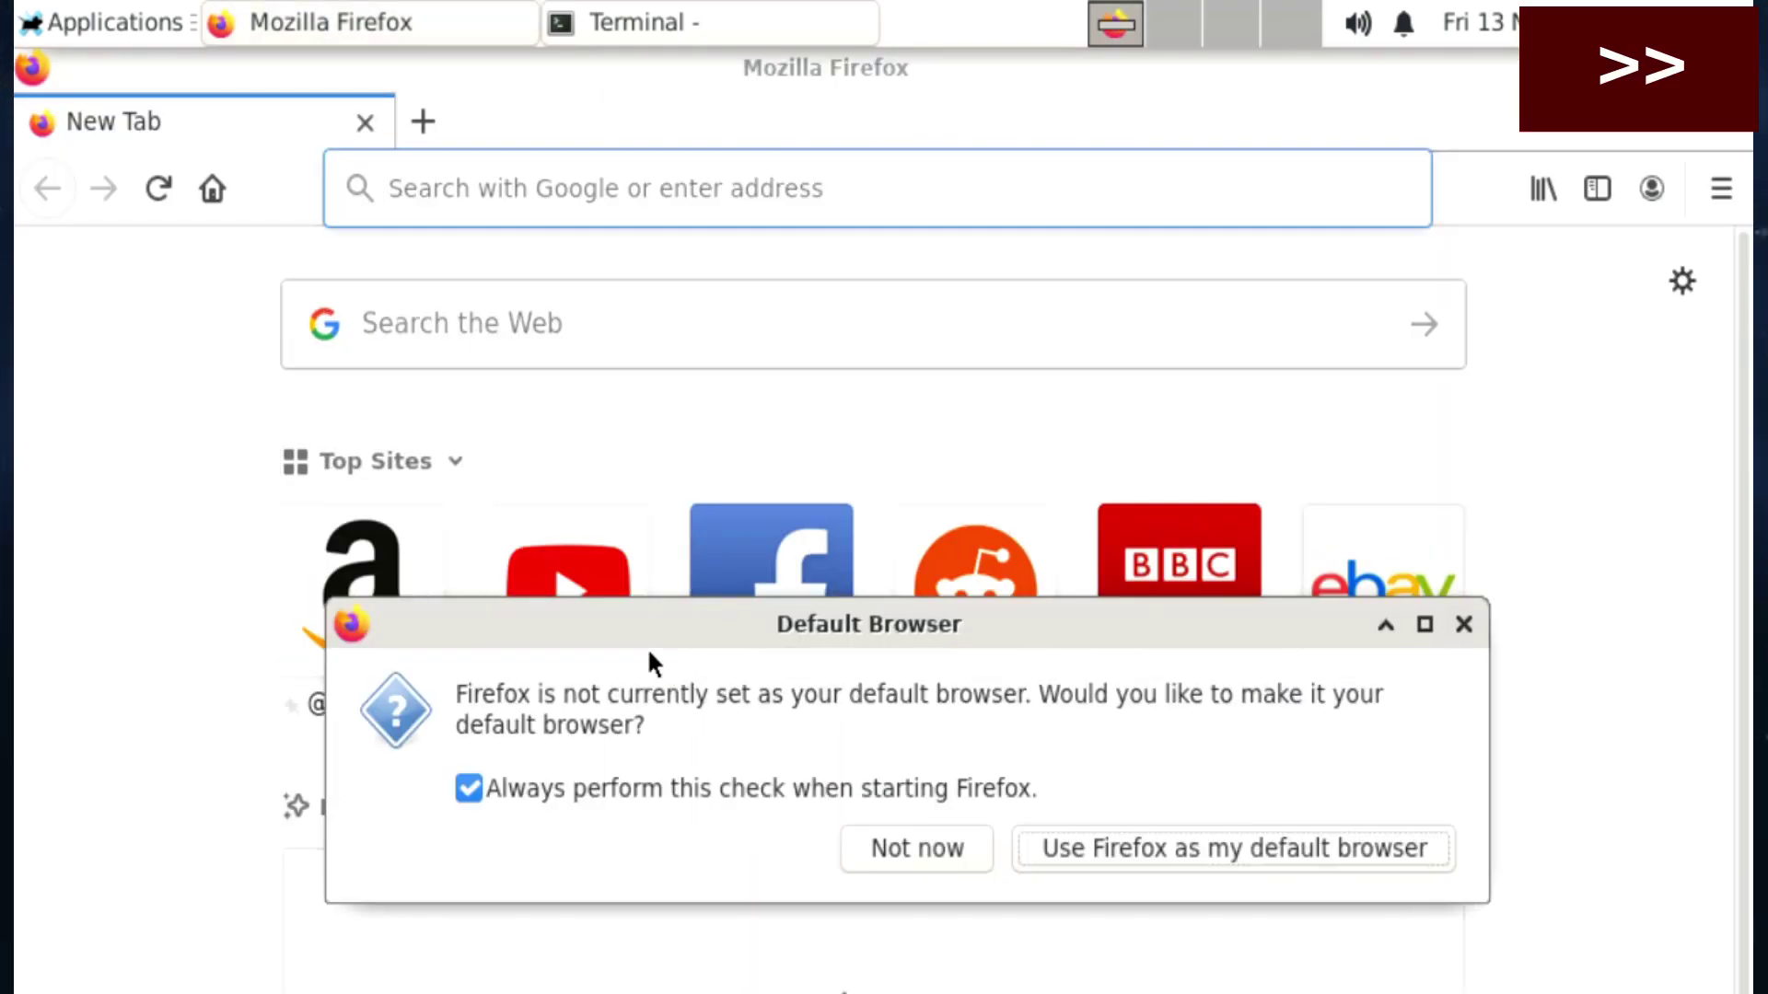
click(916, 848)
click(540, 312)
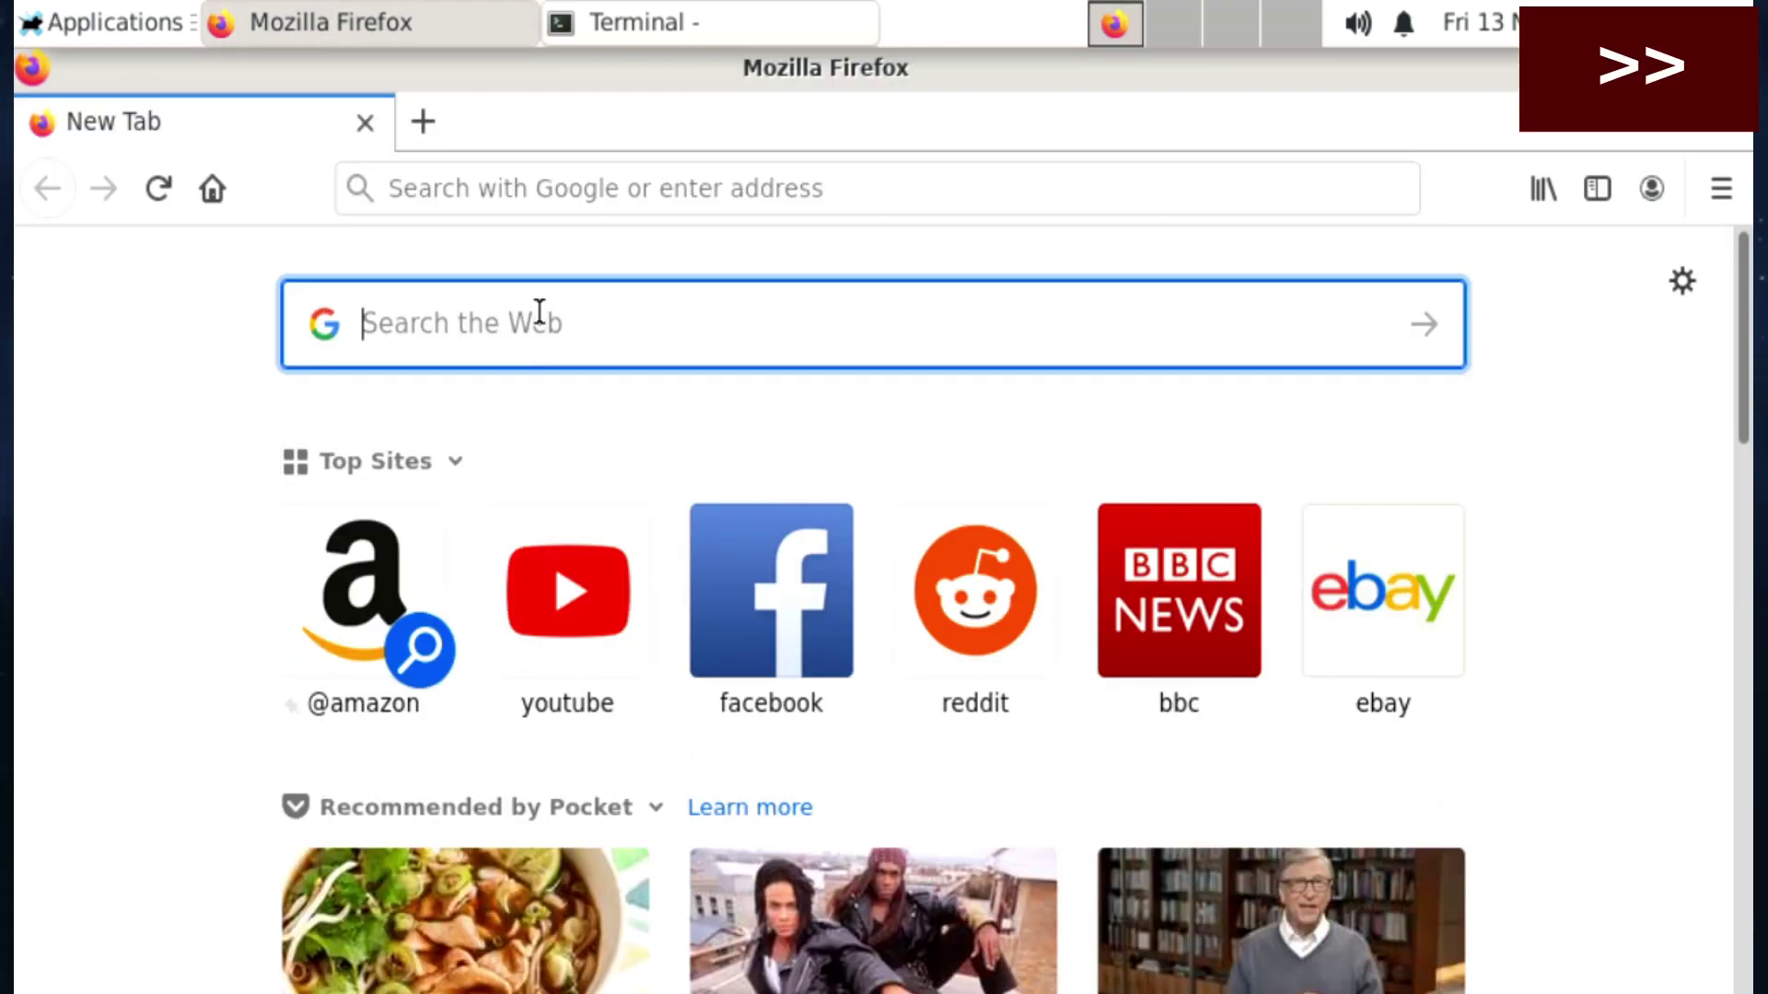
text(arisblu)
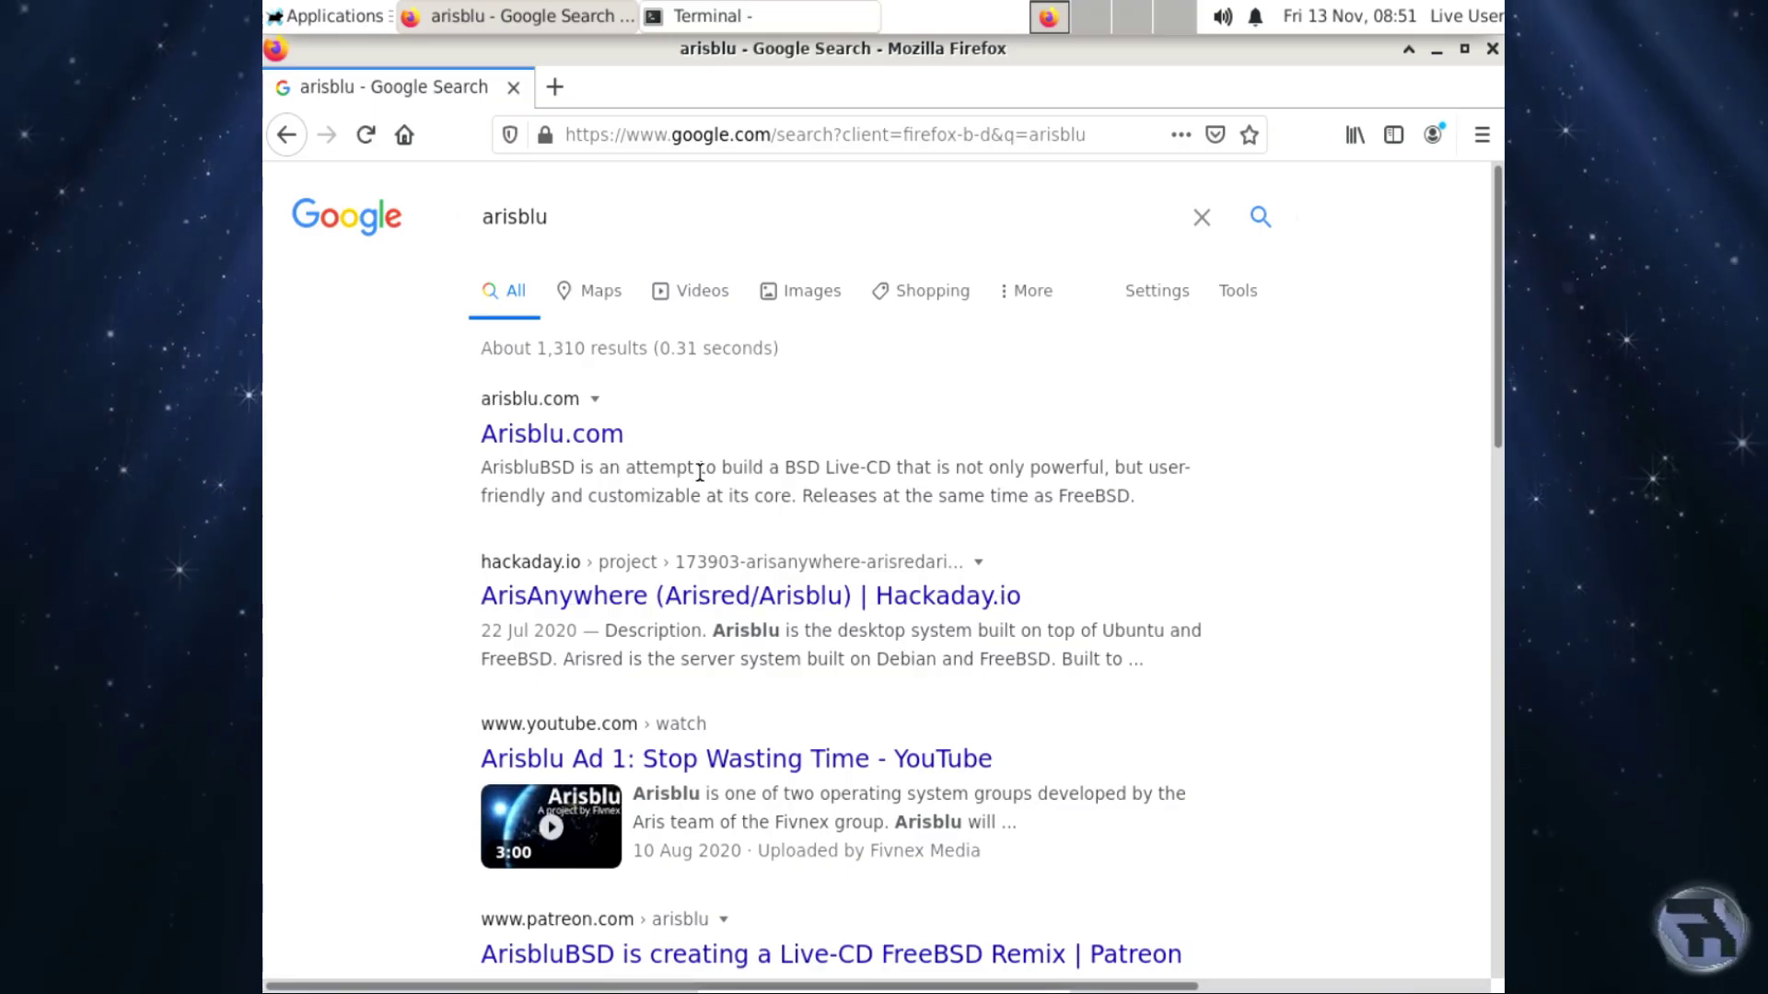
click(562, 432)
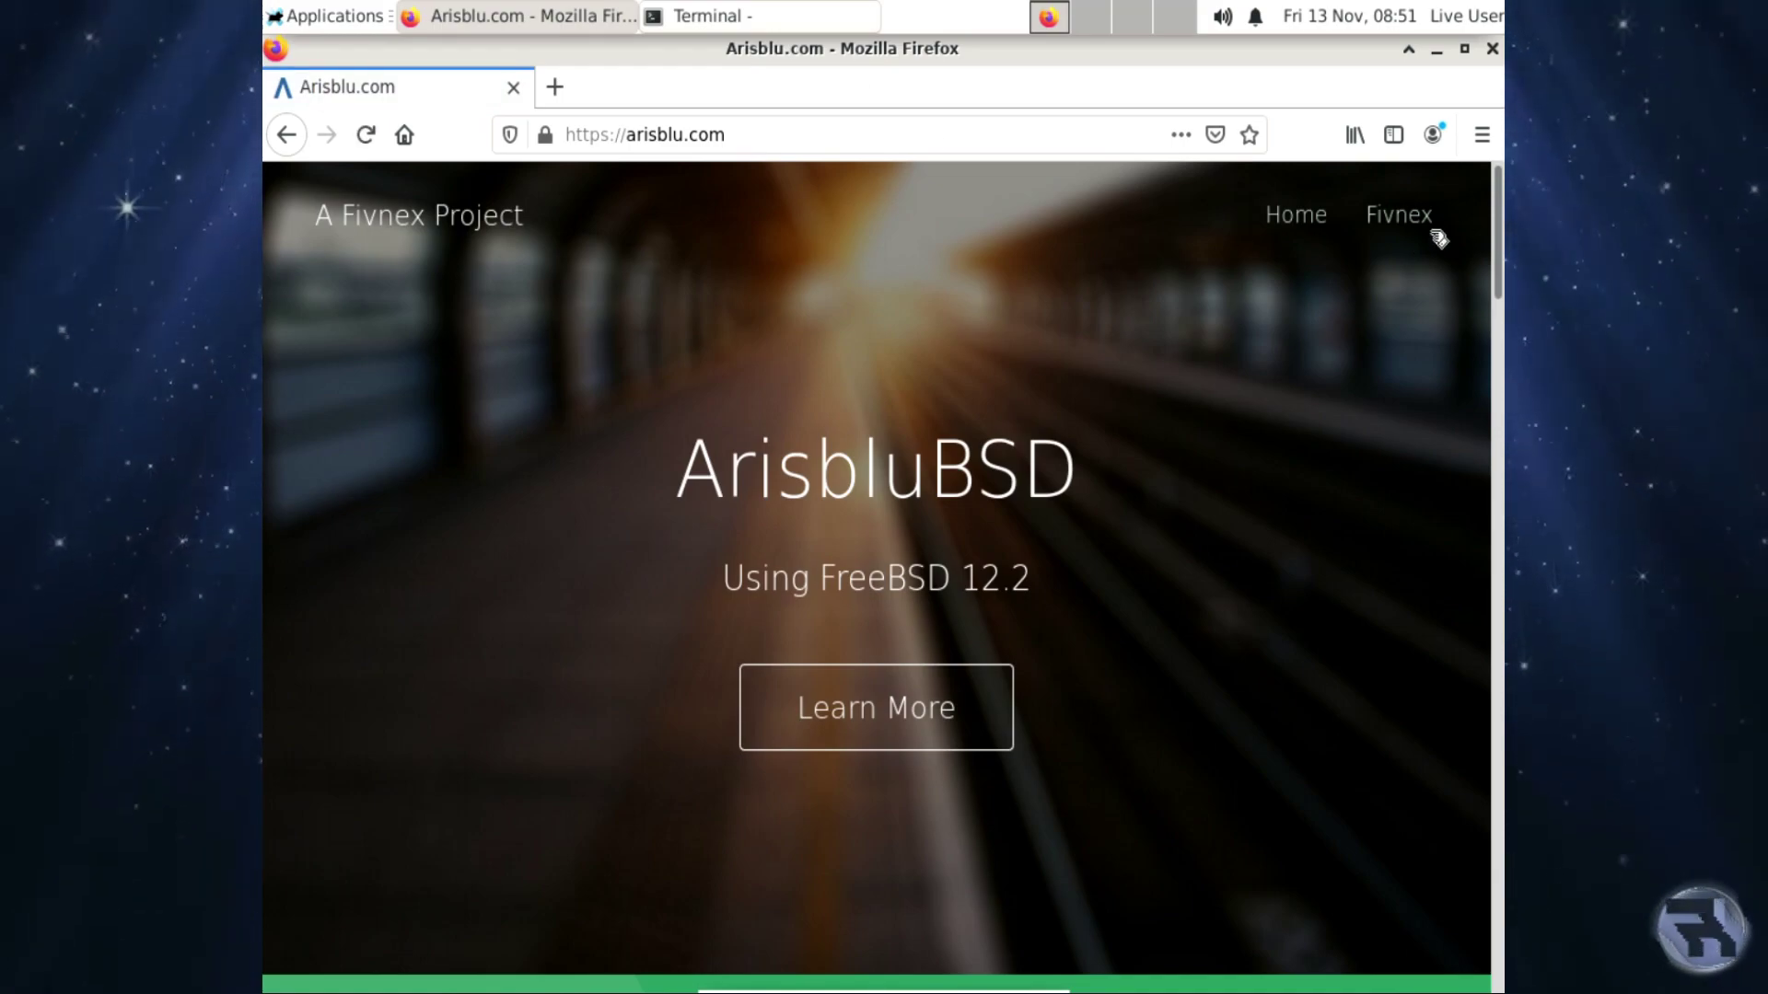
- Scroll down through Arisblu.com's feature sections
drag(1492, 207, 1469, 368)
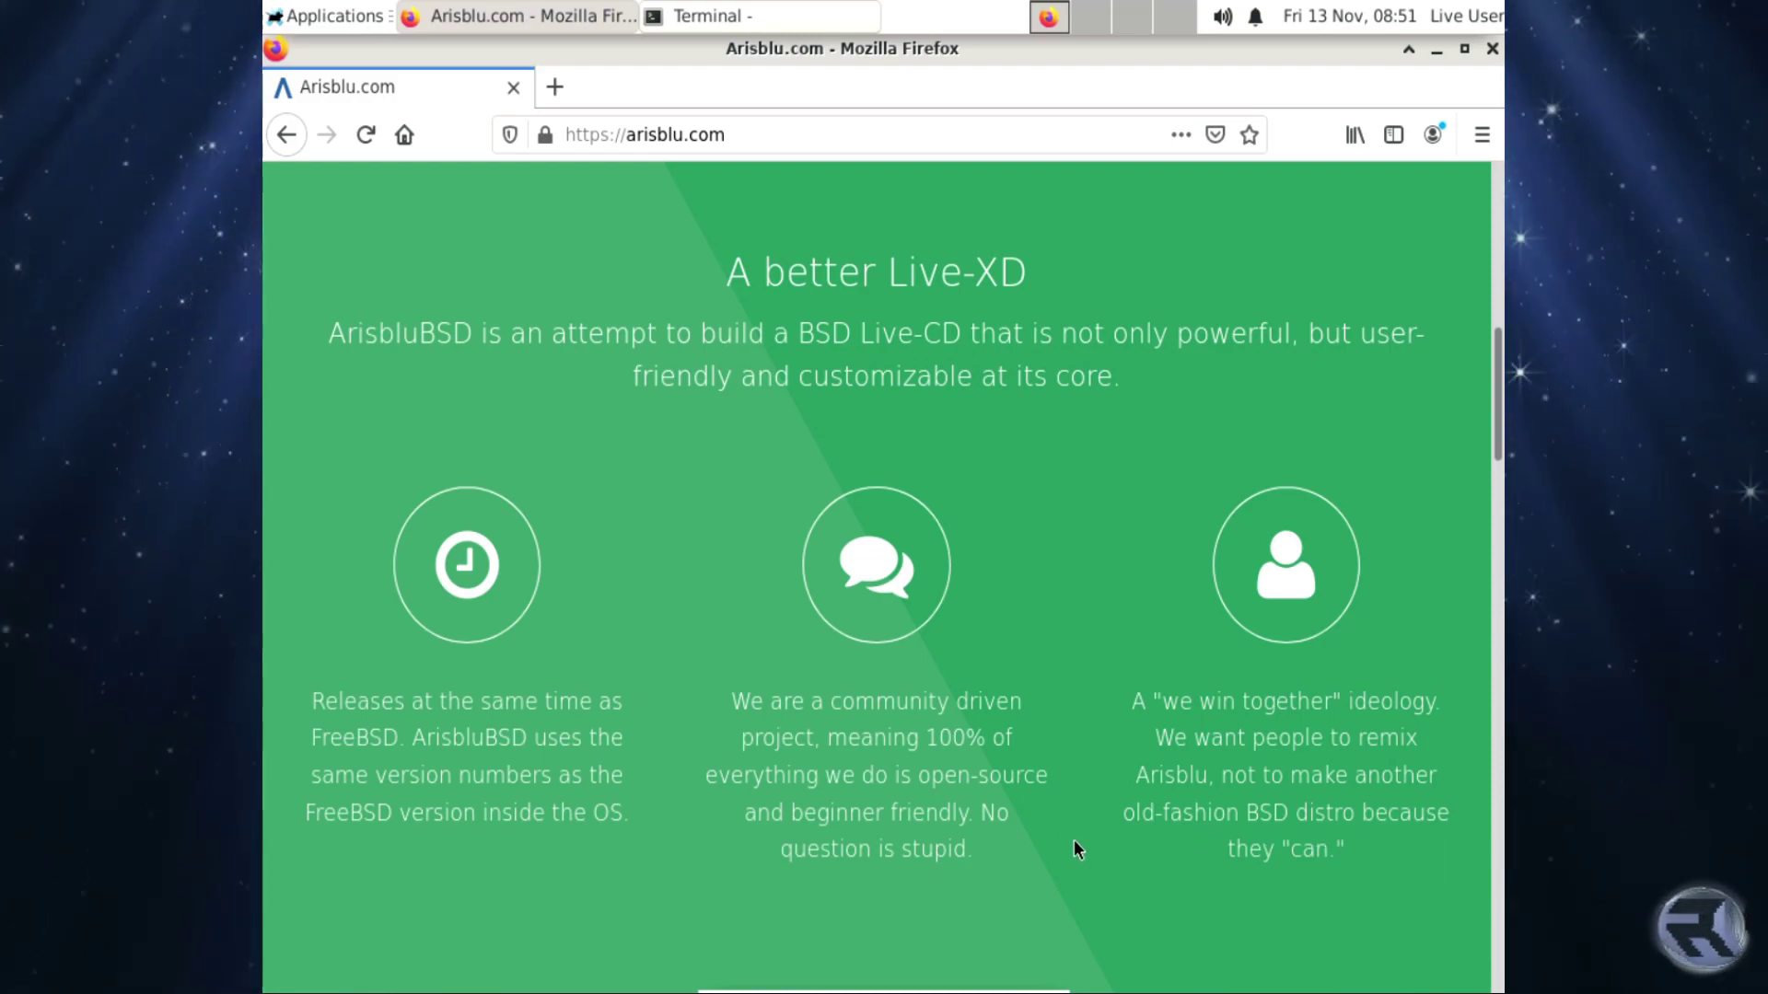
scroll(1077, 847, down, 6)
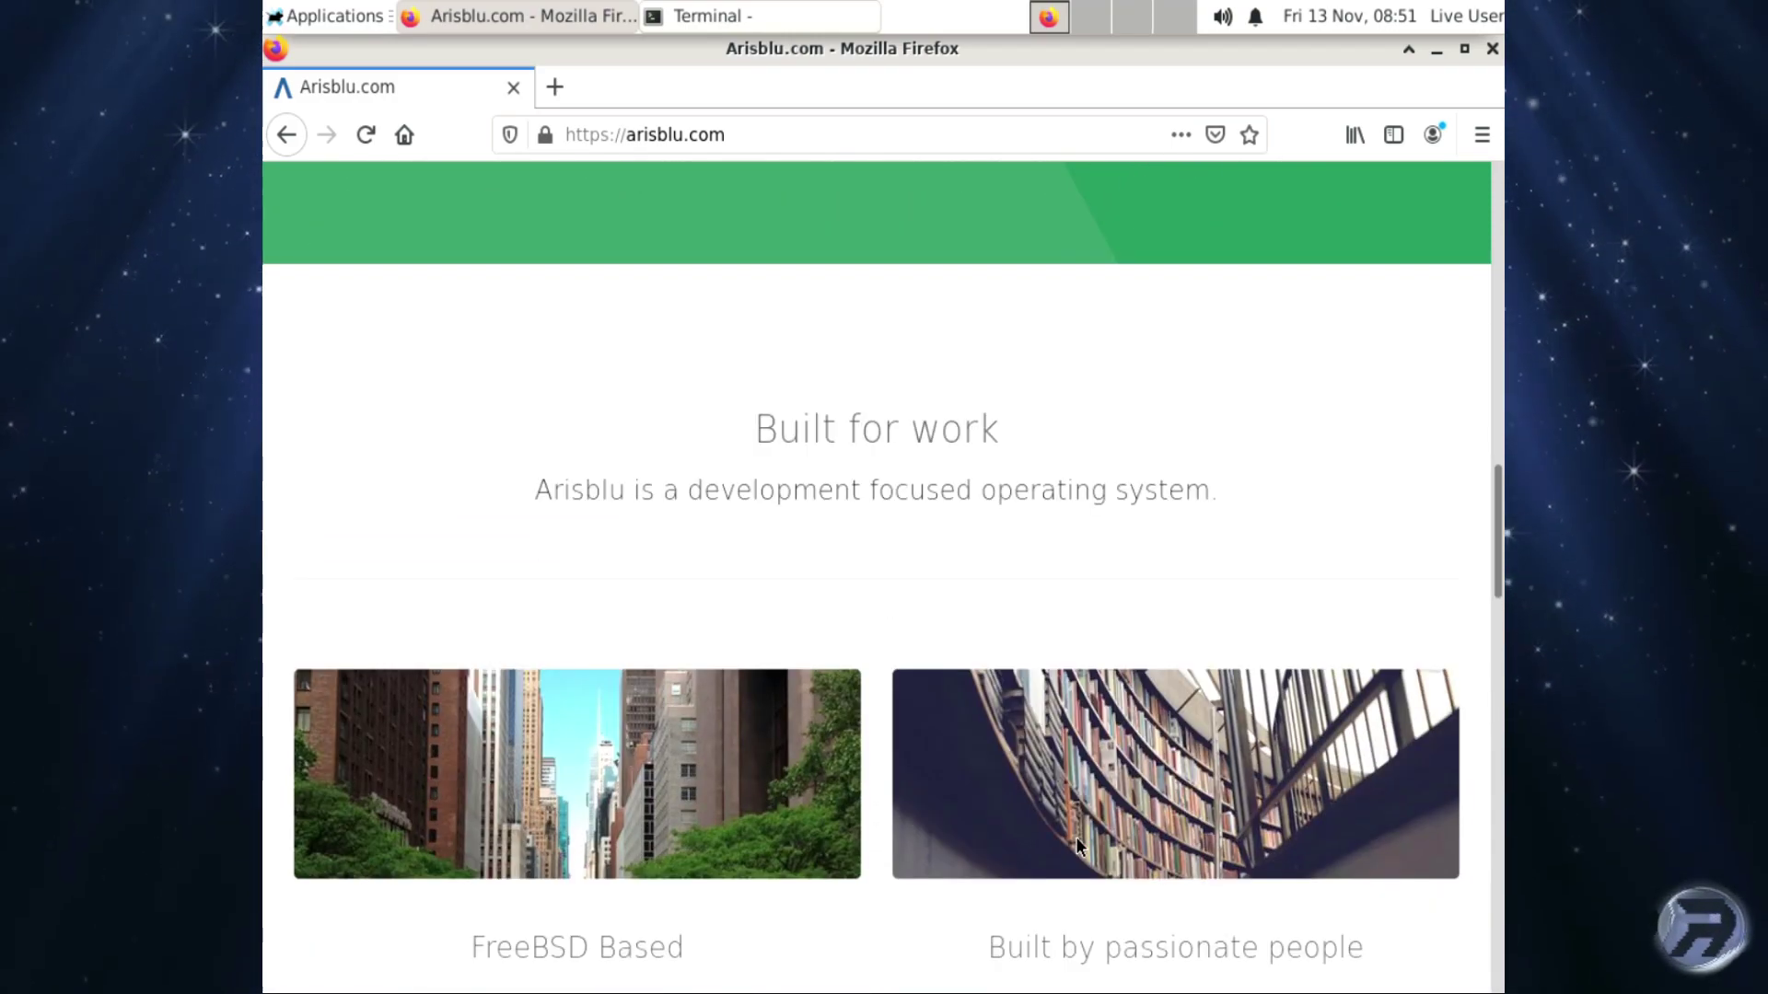
scroll(1079, 834, down, 3)
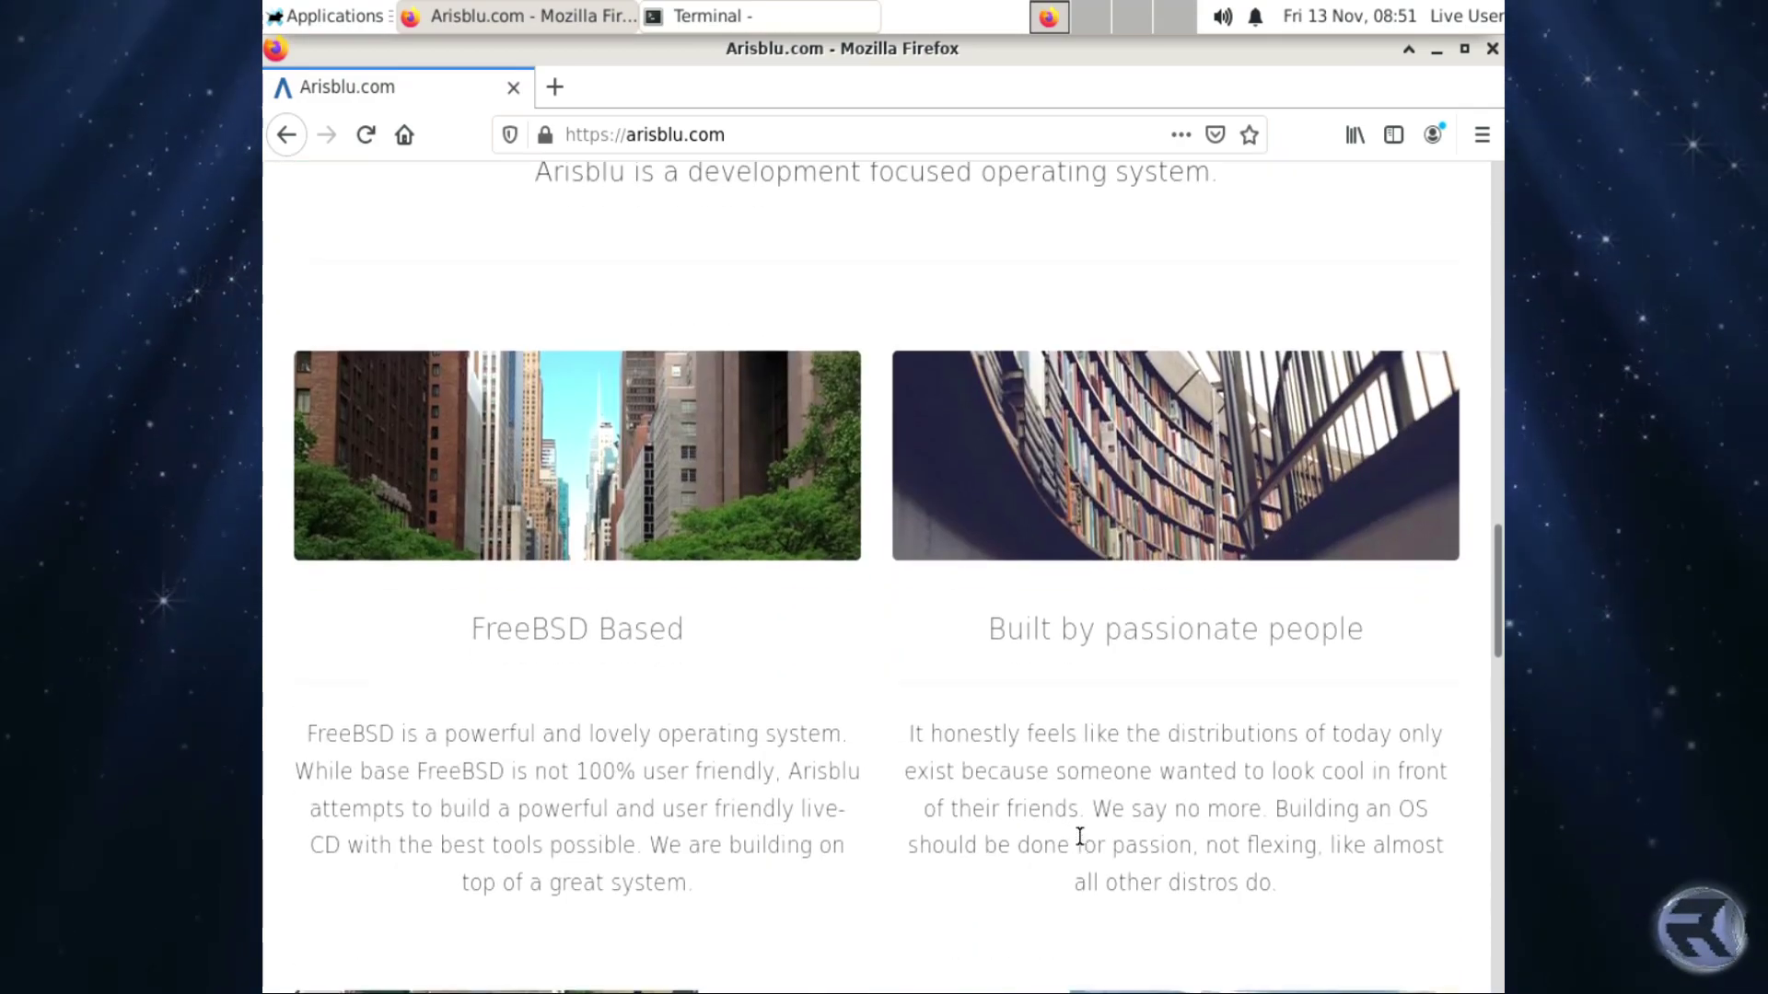
scroll(1079, 836, down, 3)
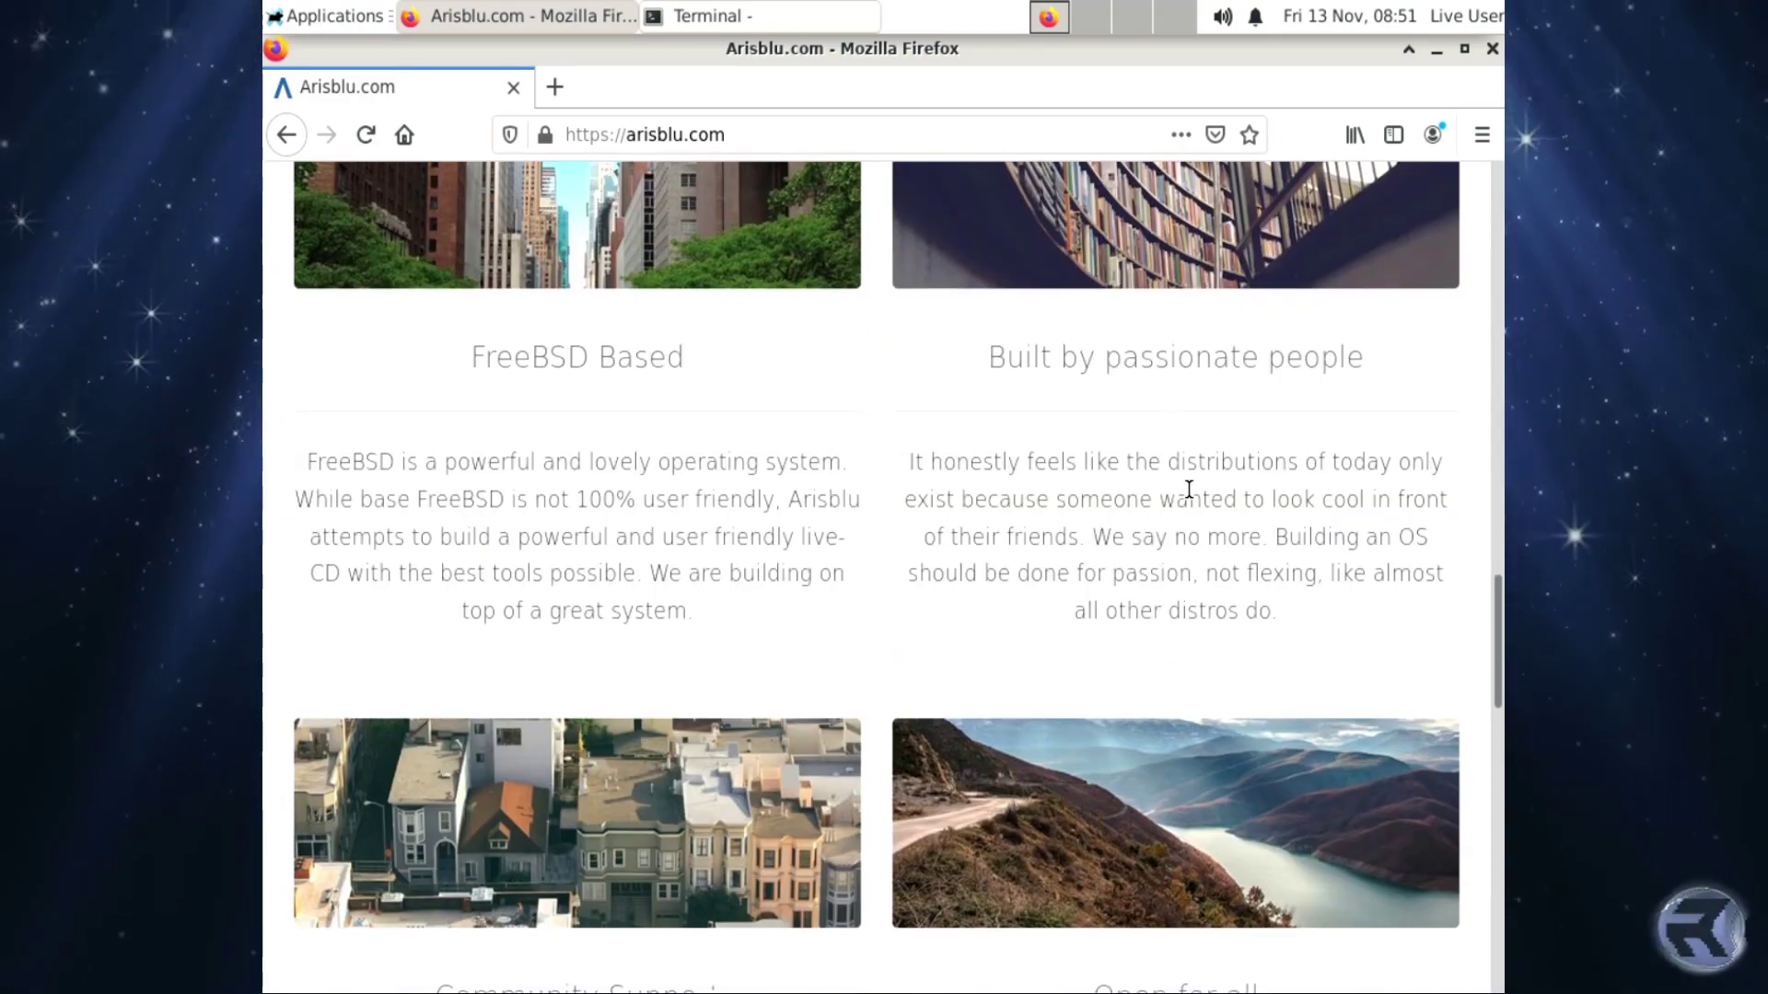
scroll(1114, 742, down, 4)
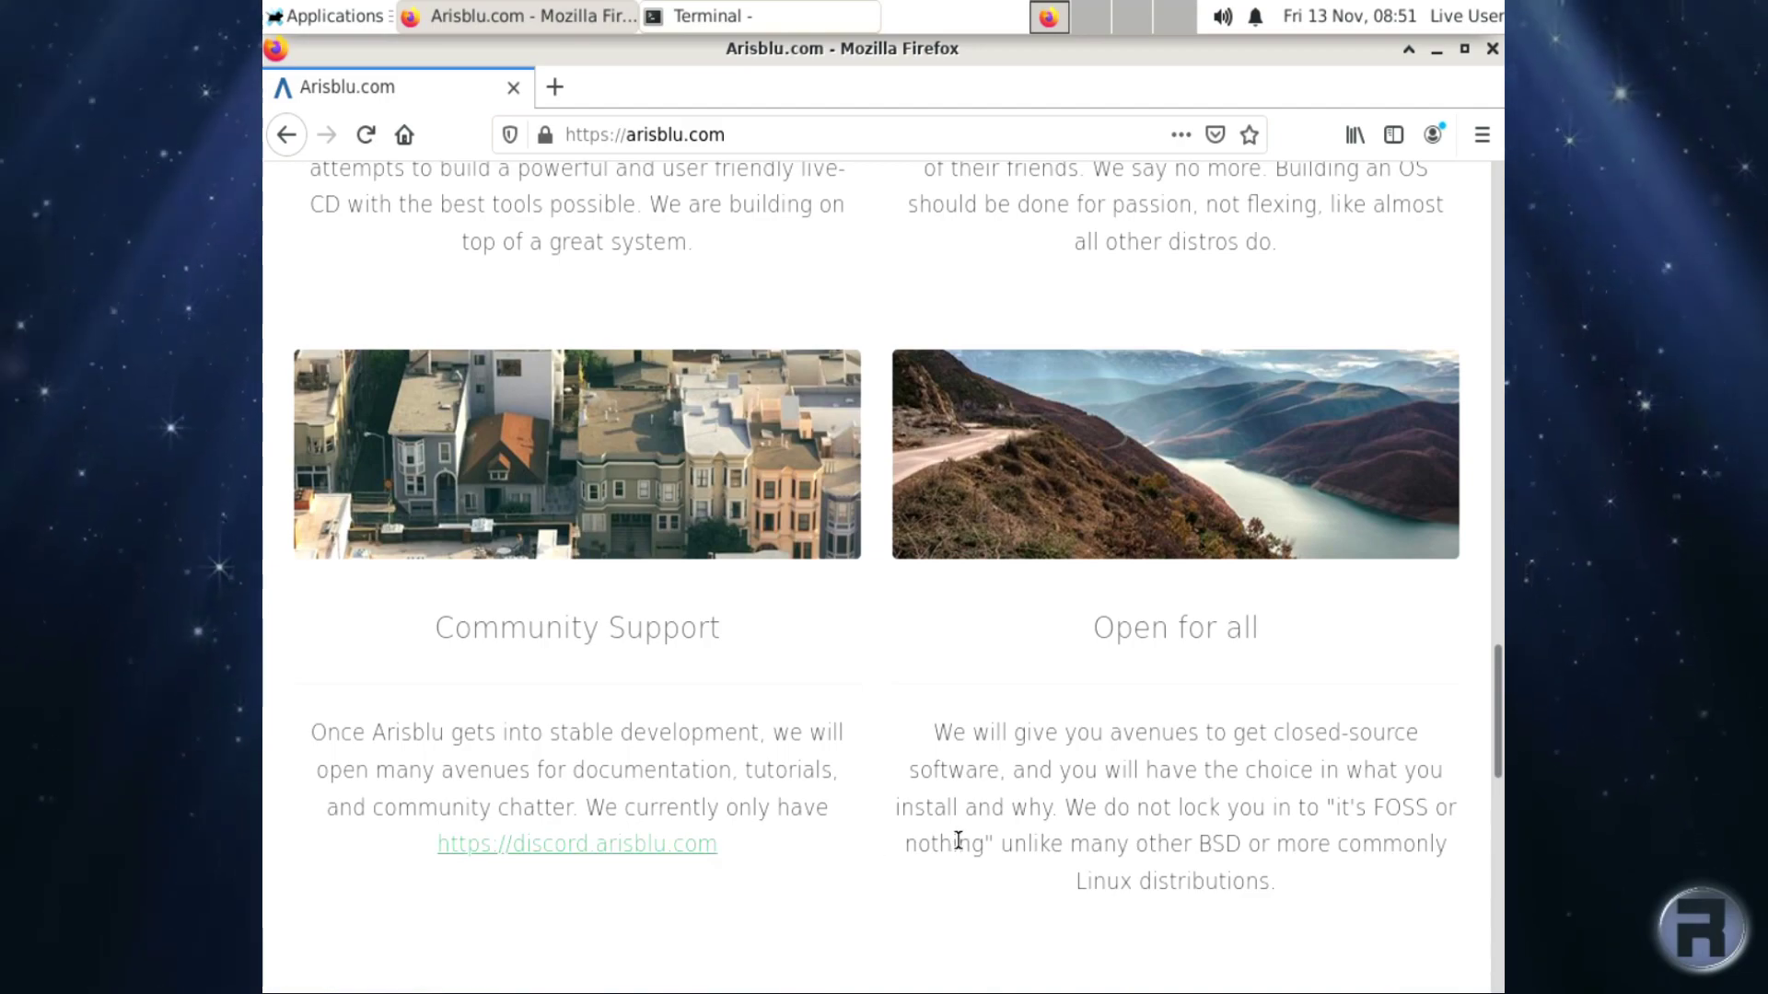
scroll(958, 841, down, 6)
click(1160, 595)
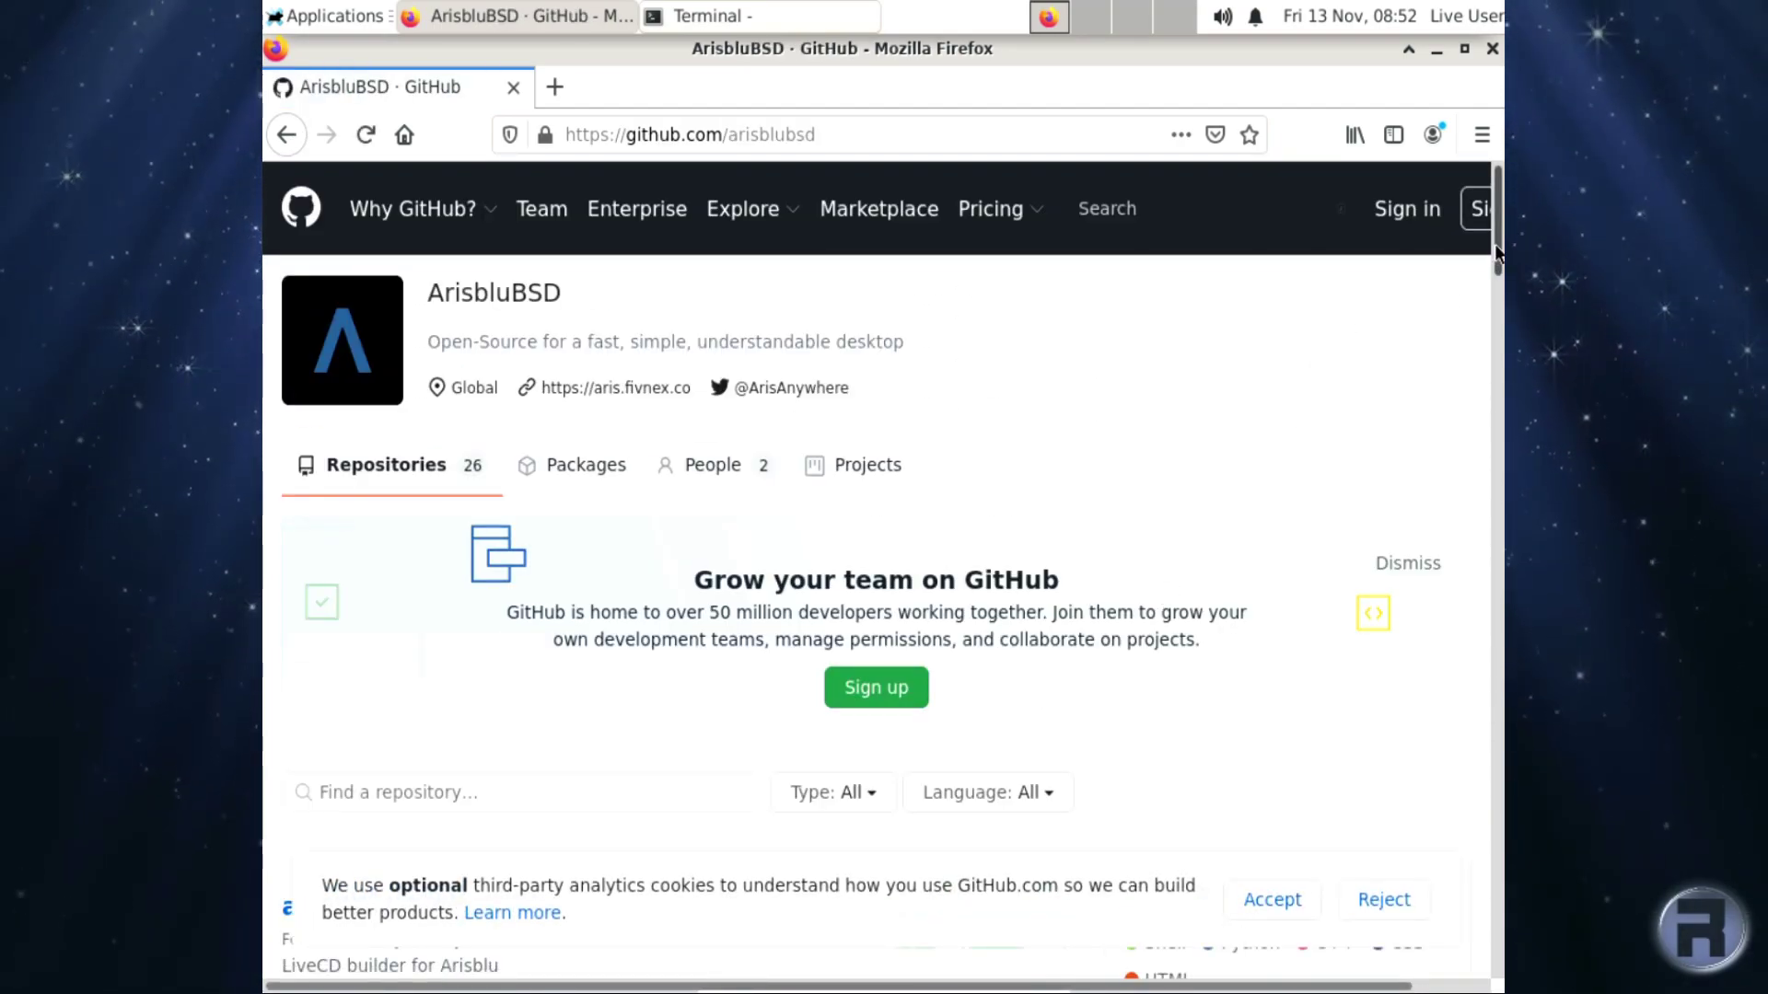
scroll(1490, 234, down, 1)
click(1270, 900)
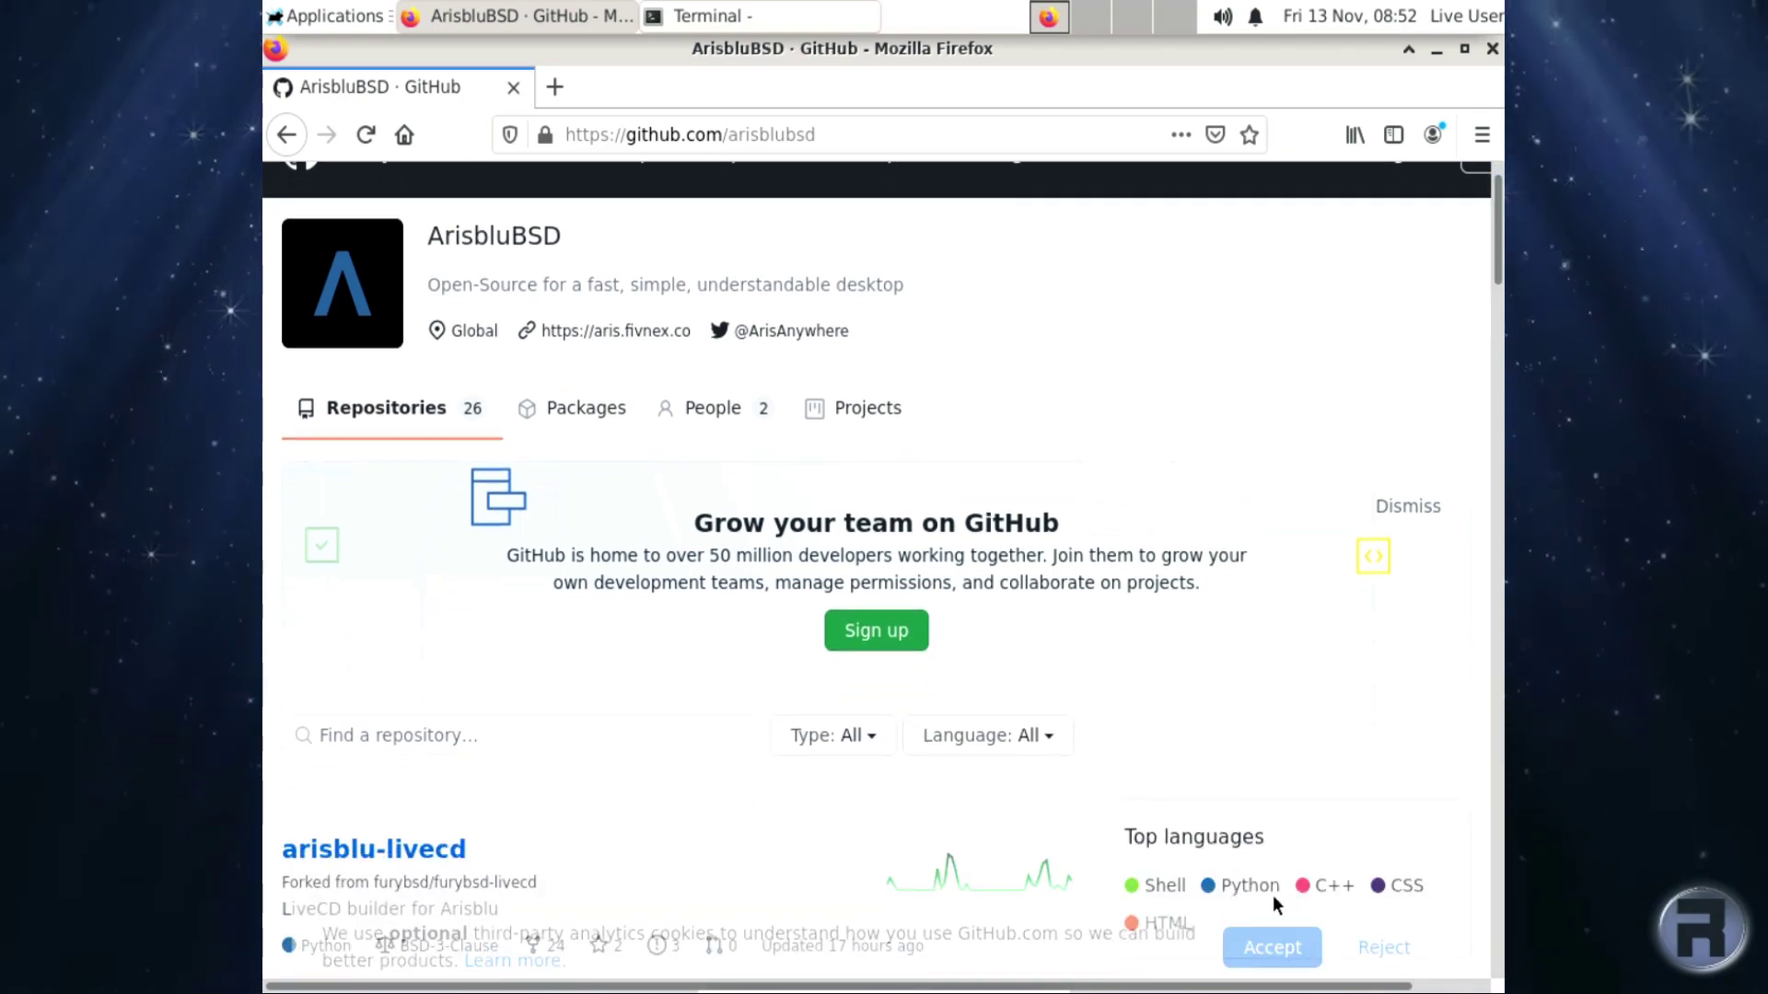
scroll(1501, 316, down, 4)
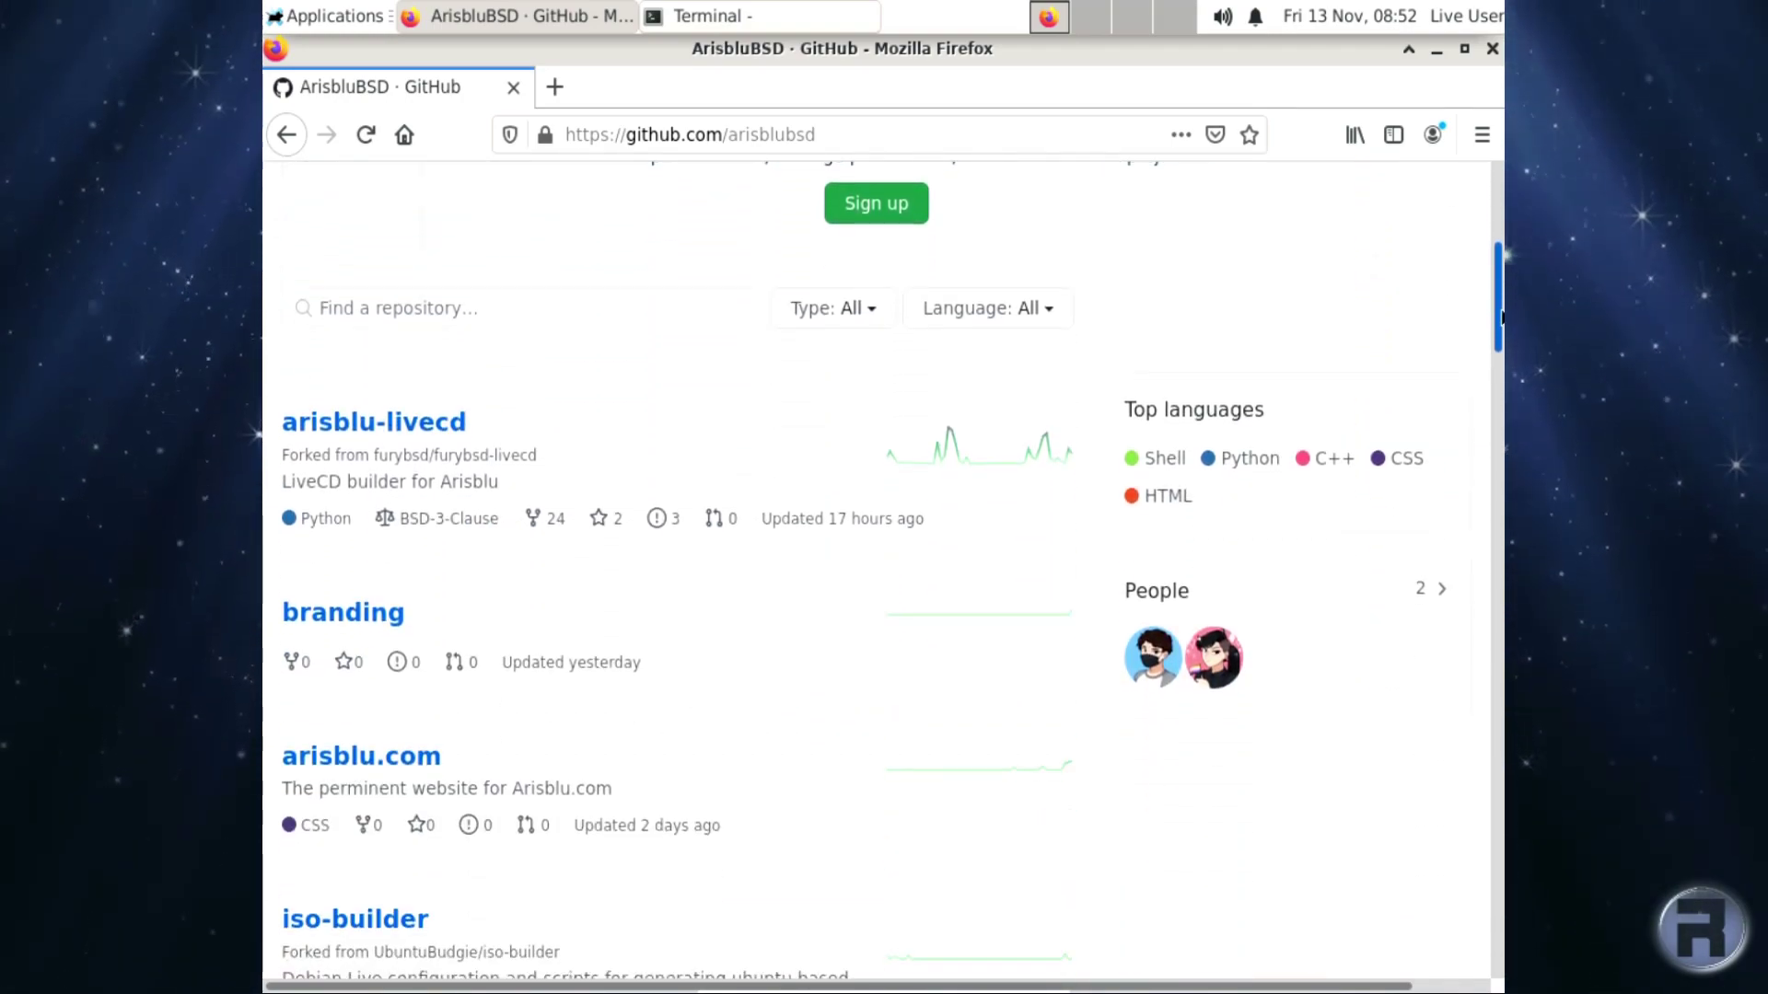
scroll(1501, 315, down, 1)
scroll(1500, 330, down, 5)
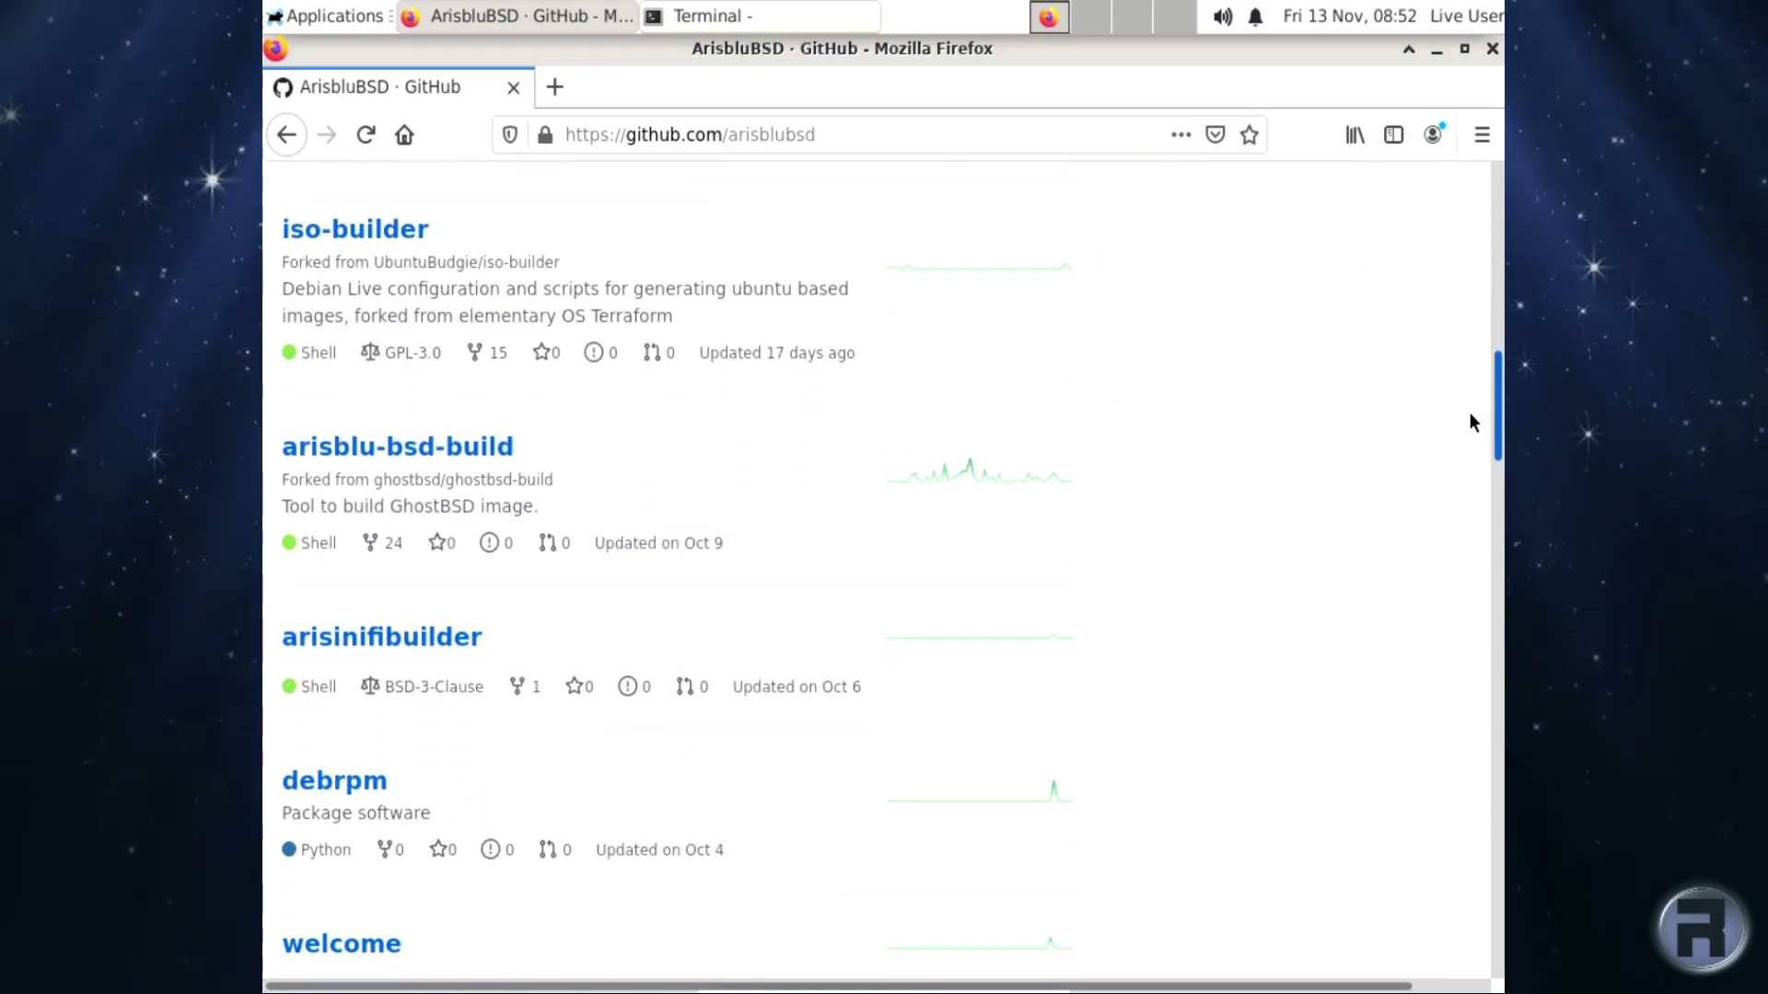
scroll(1470, 413, down, 8)
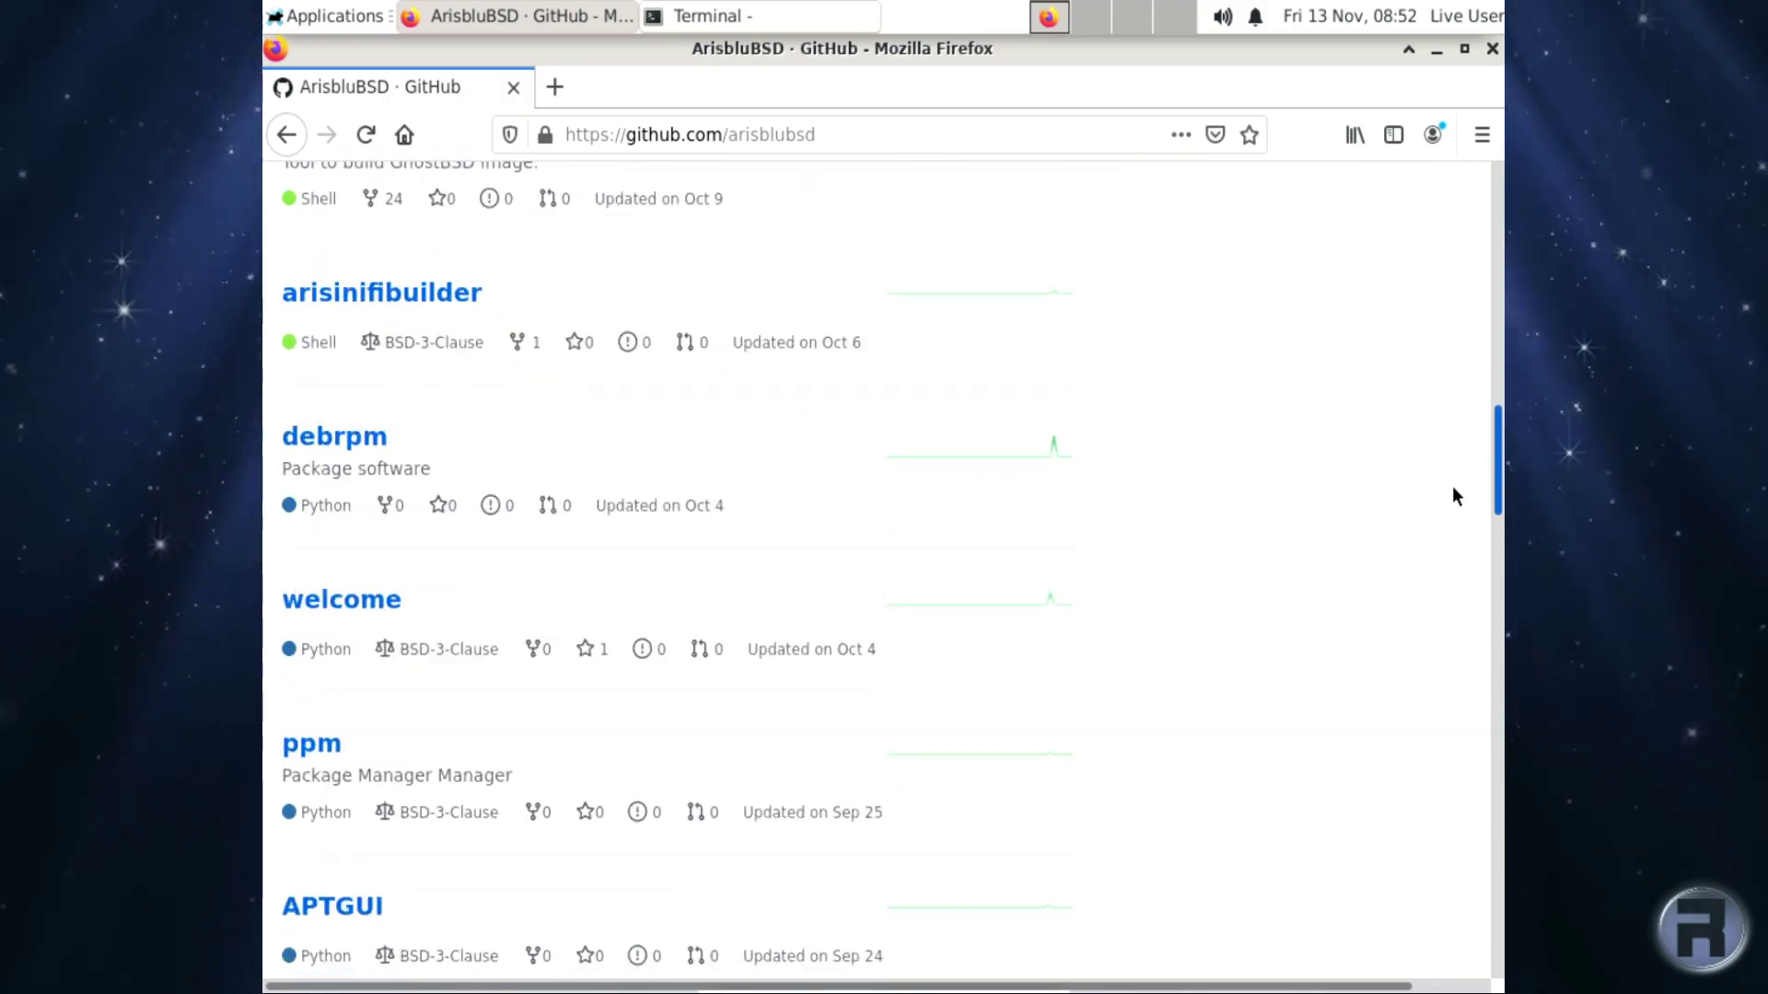
scroll(1392, 693, down, 8)
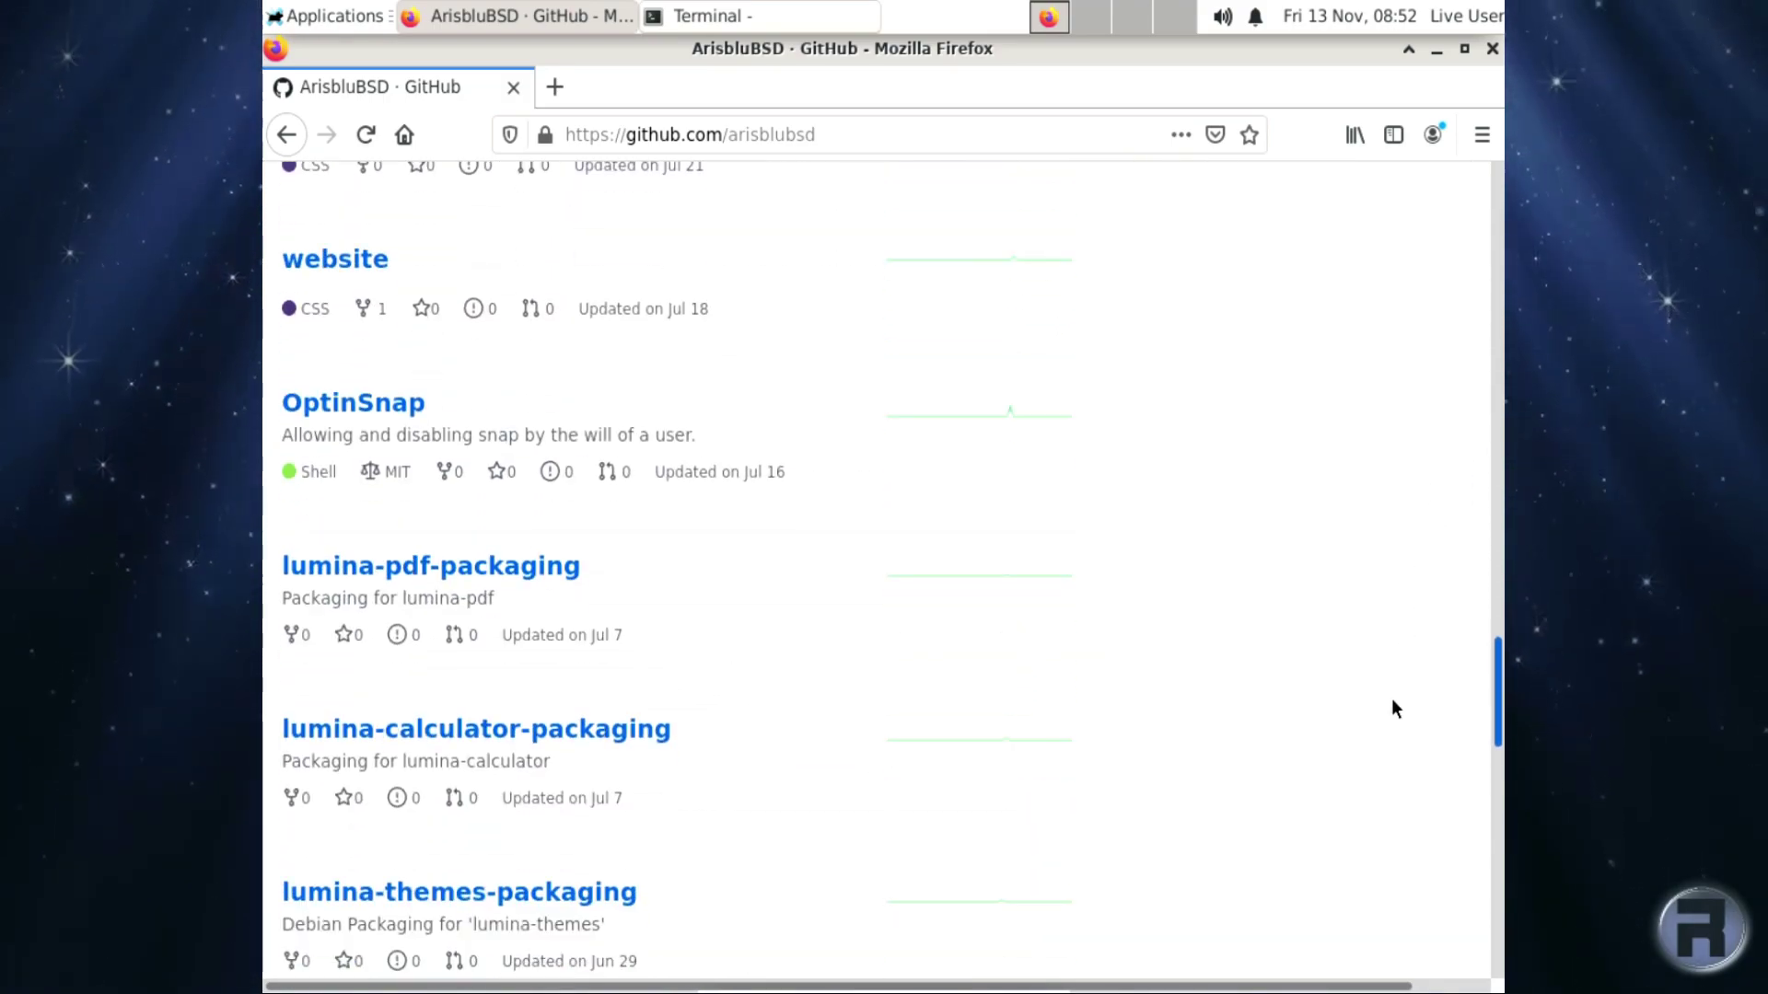
scroll(1391, 727, down, 11)
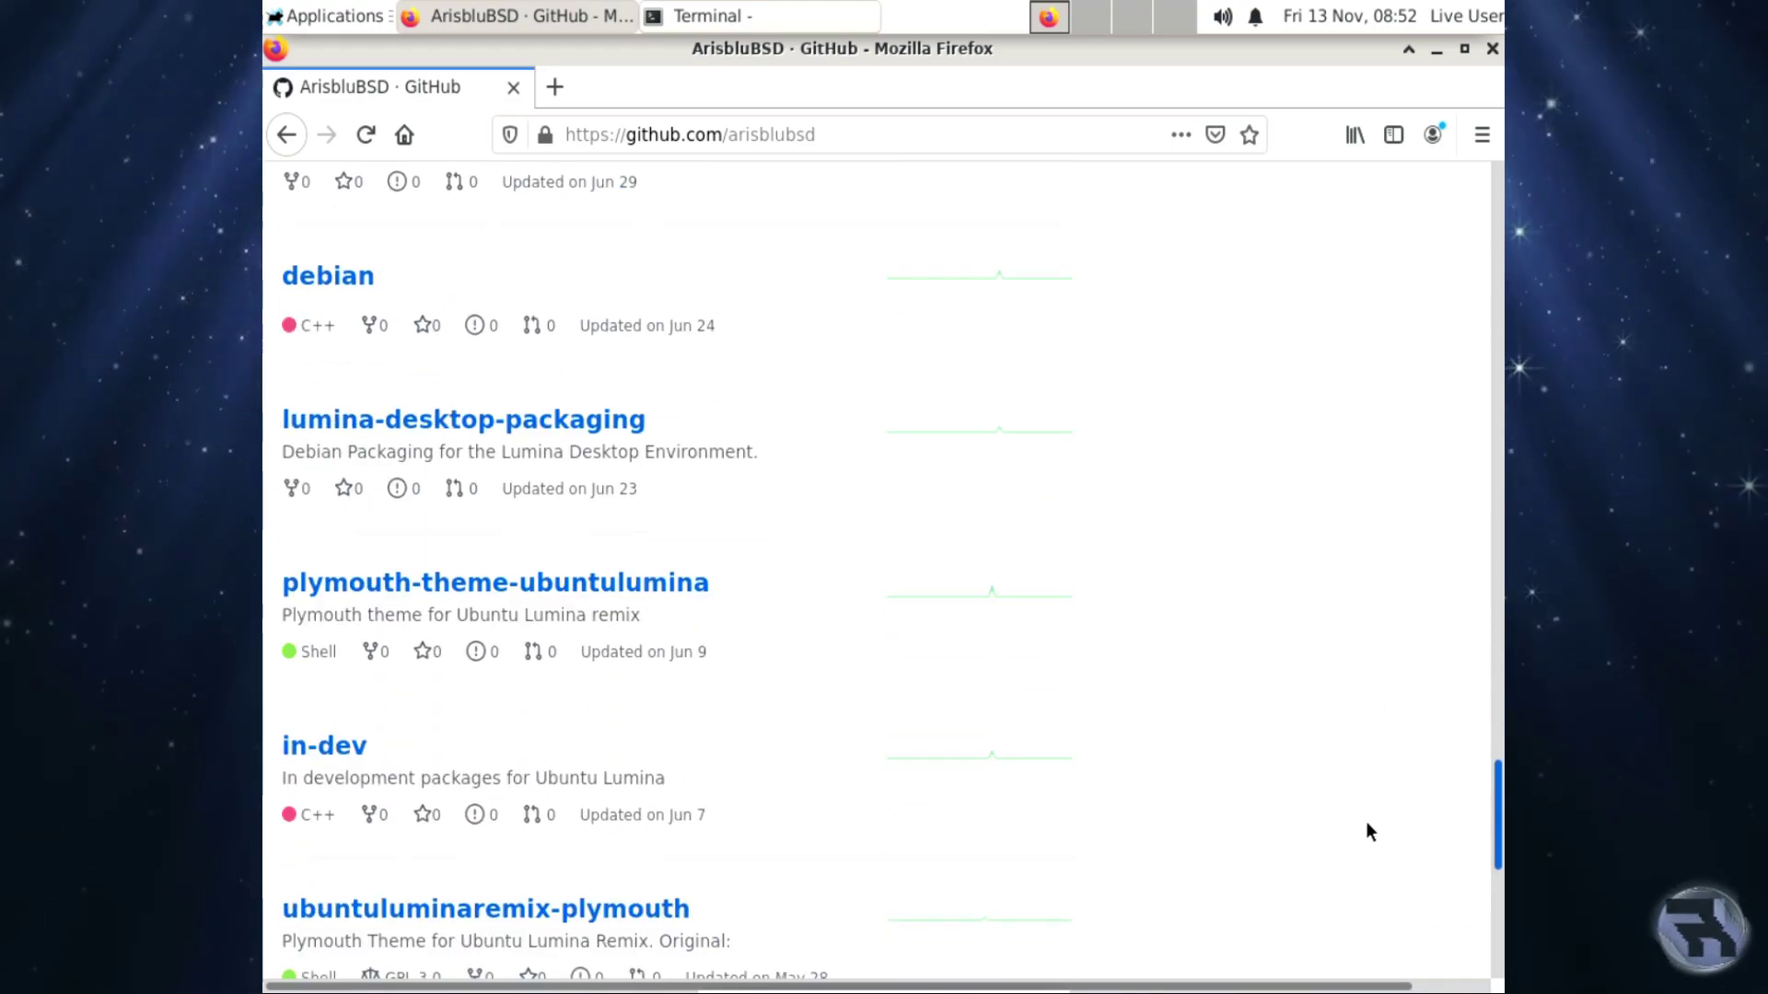
key(Home)
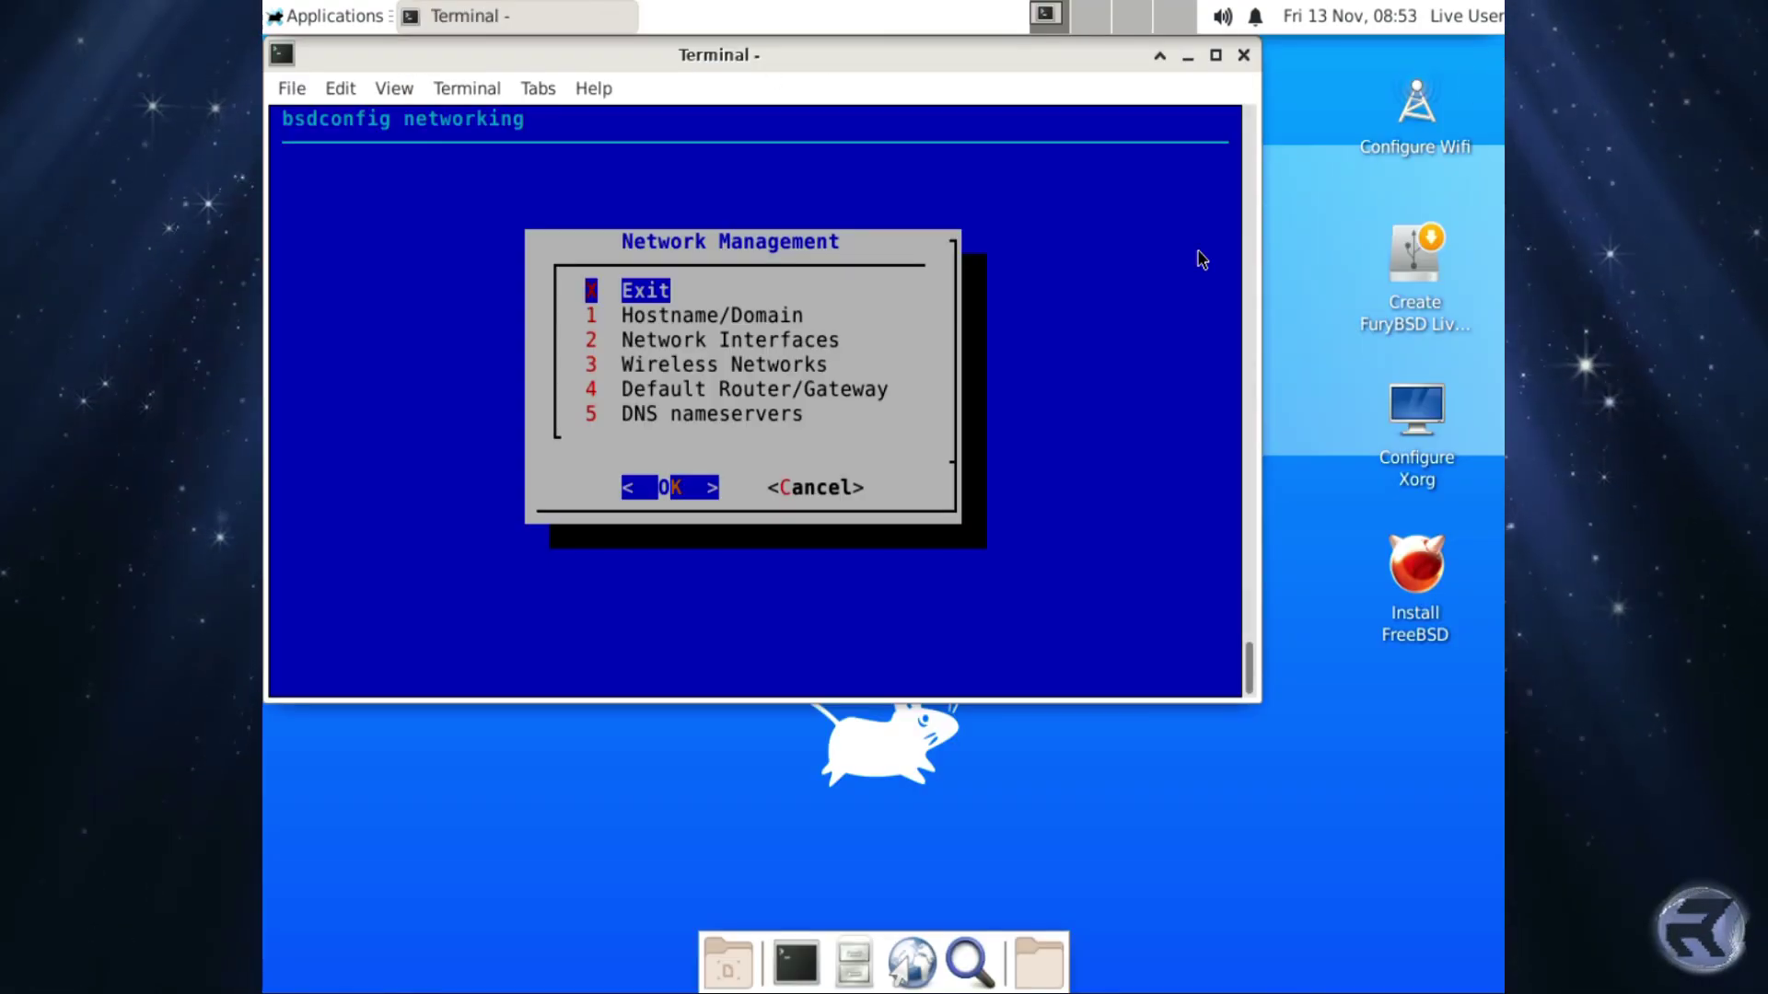
- In a new terminal, become root with su, run pkg update, and approve pkg upgrade
key(ctrl+alt+t)
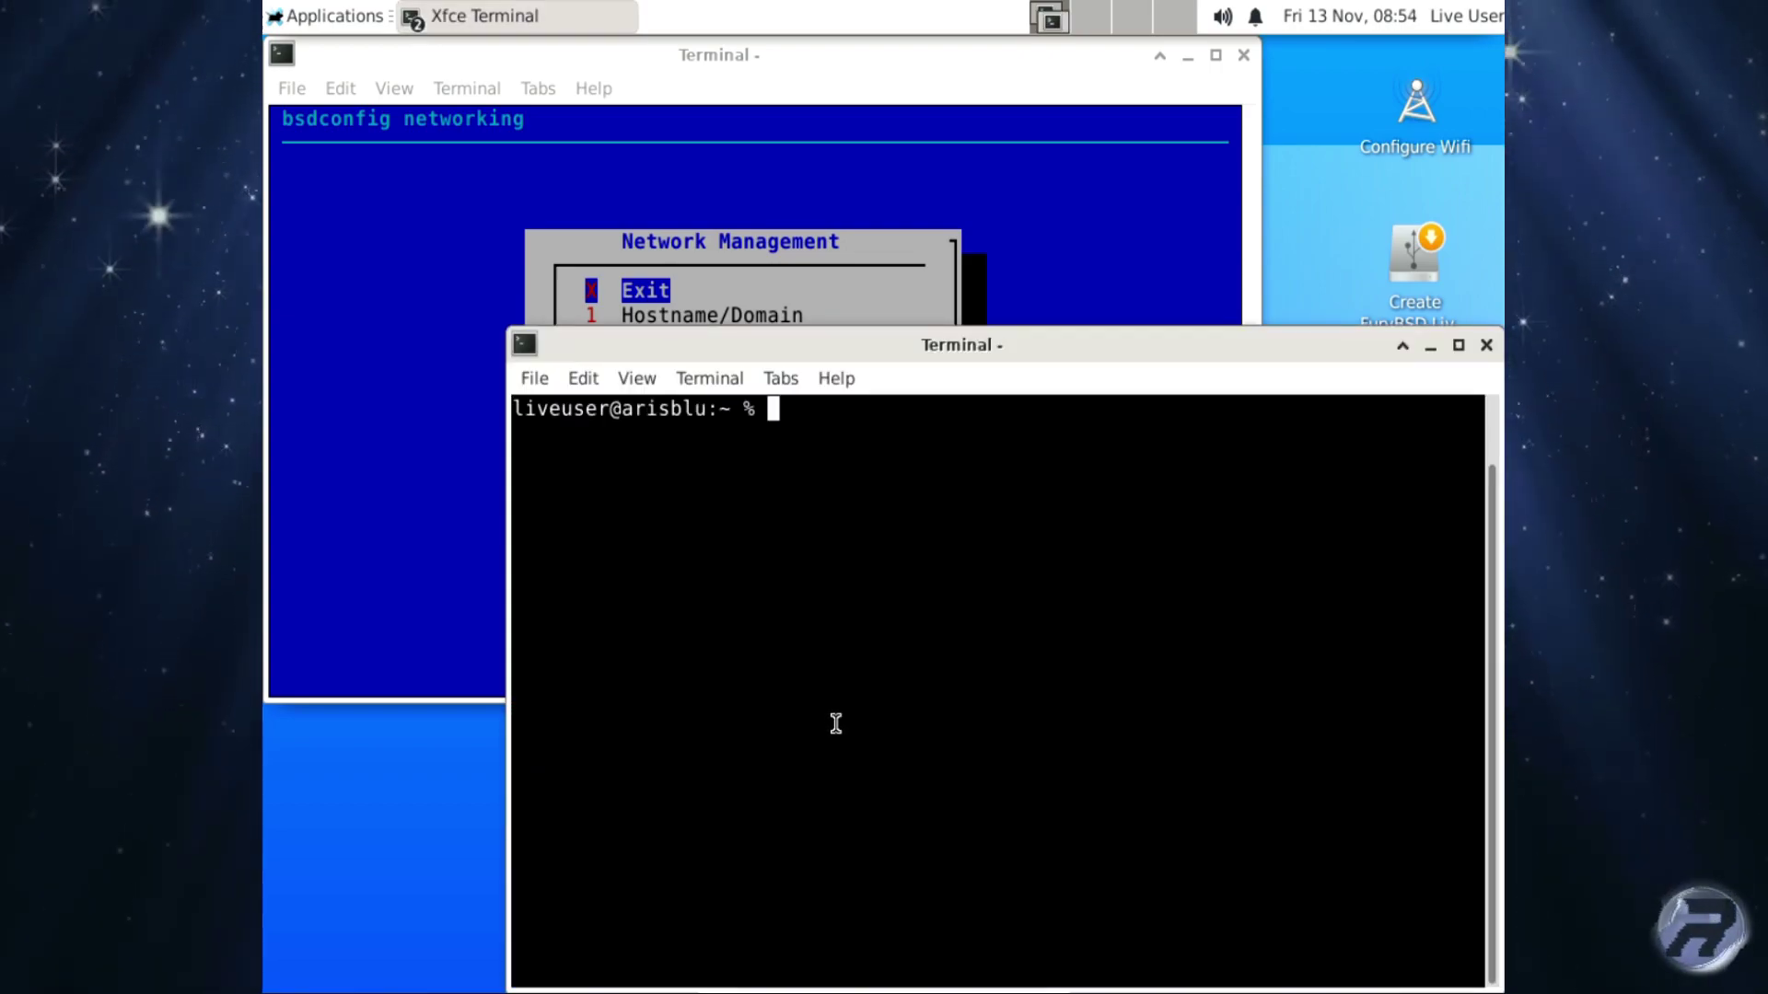
text(su)
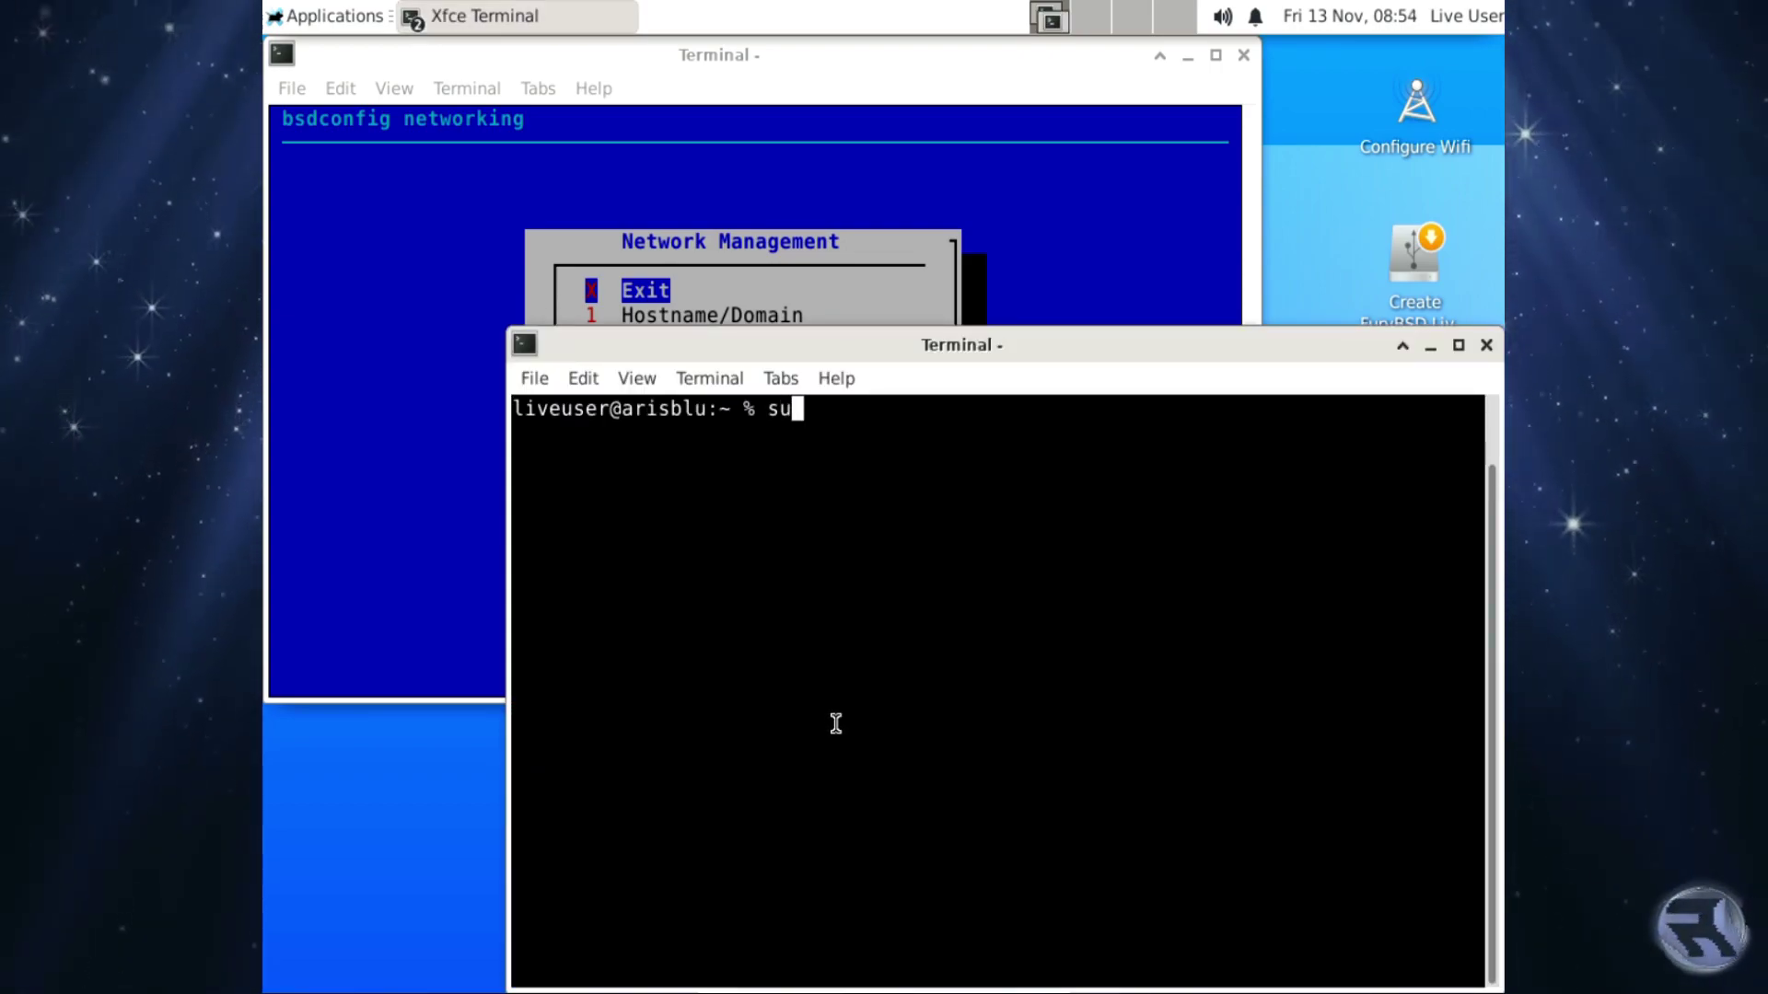
key(Return)
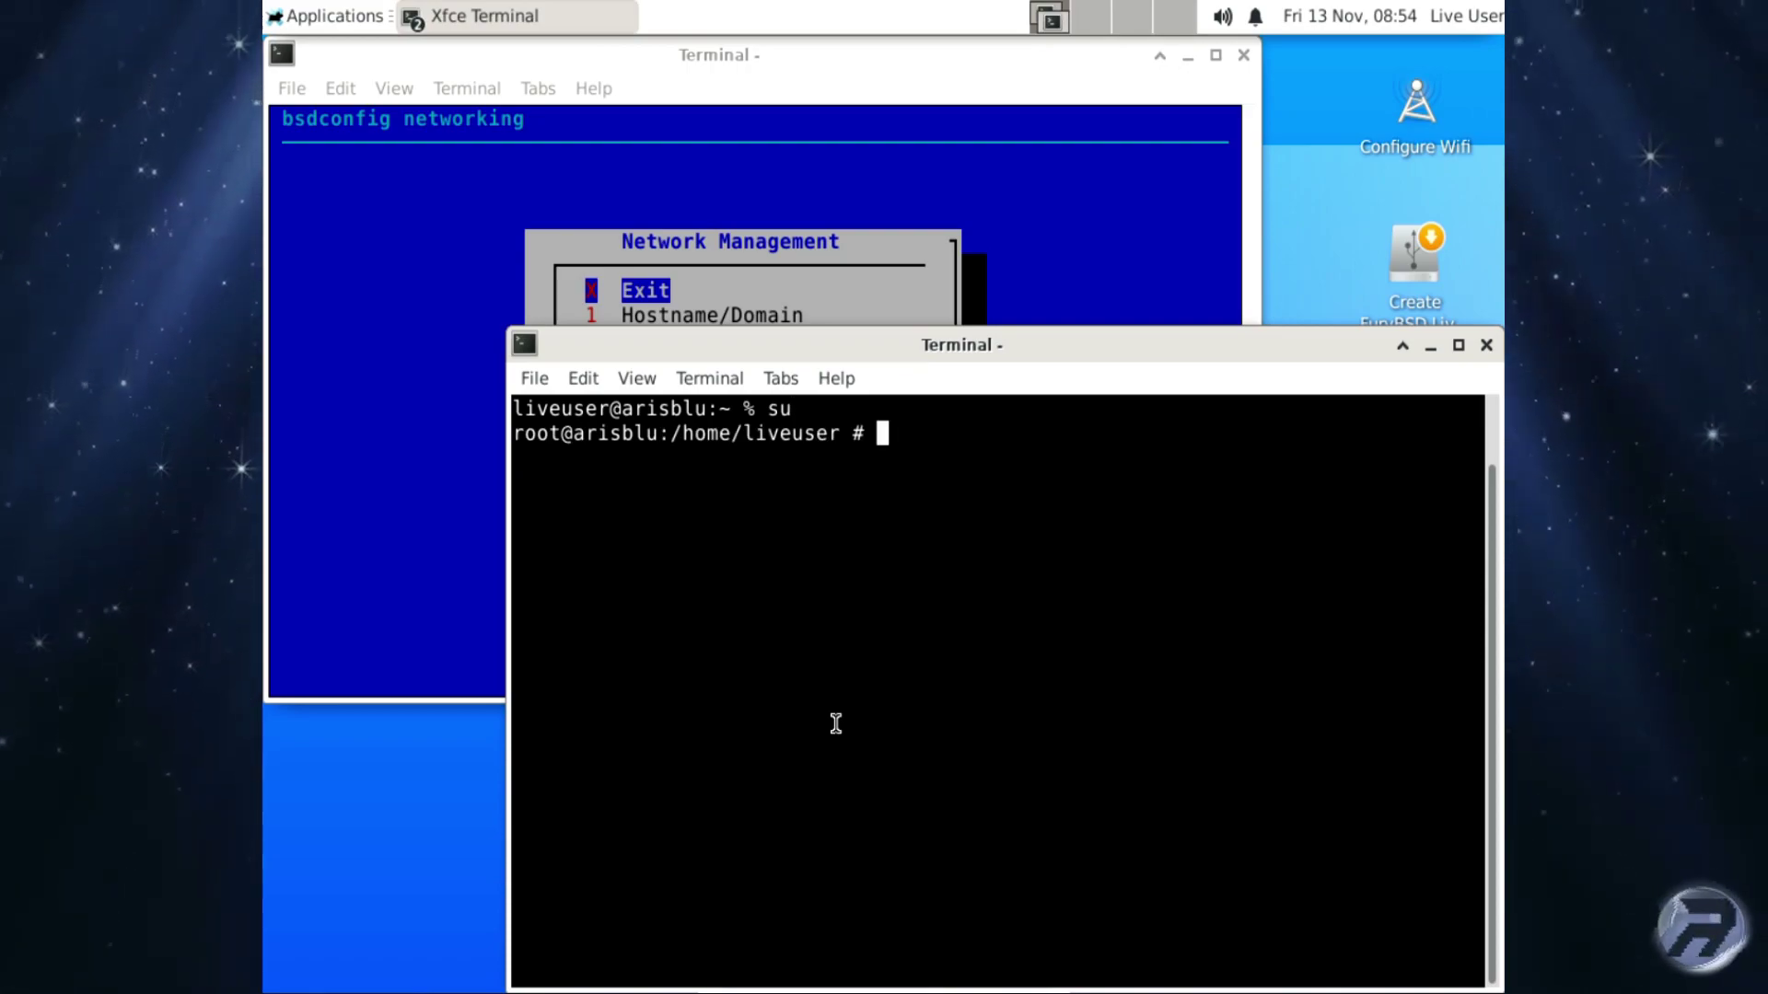
text(pkg)
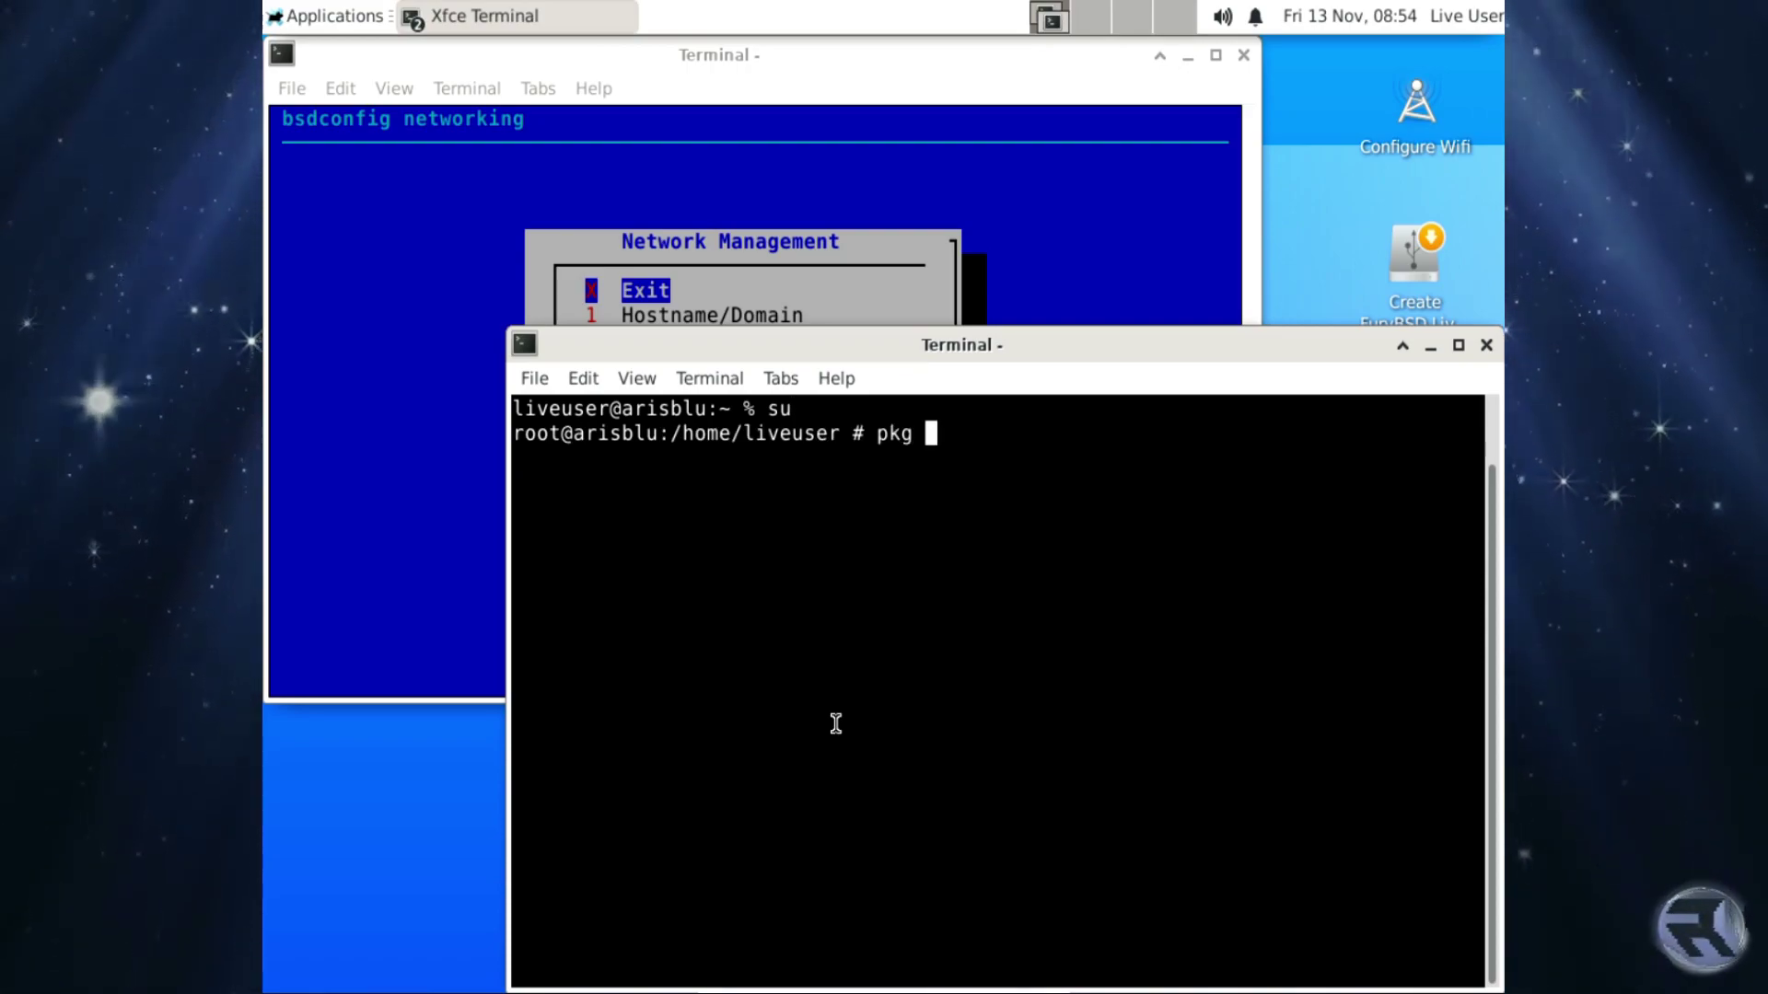
text( update)
key(Return)
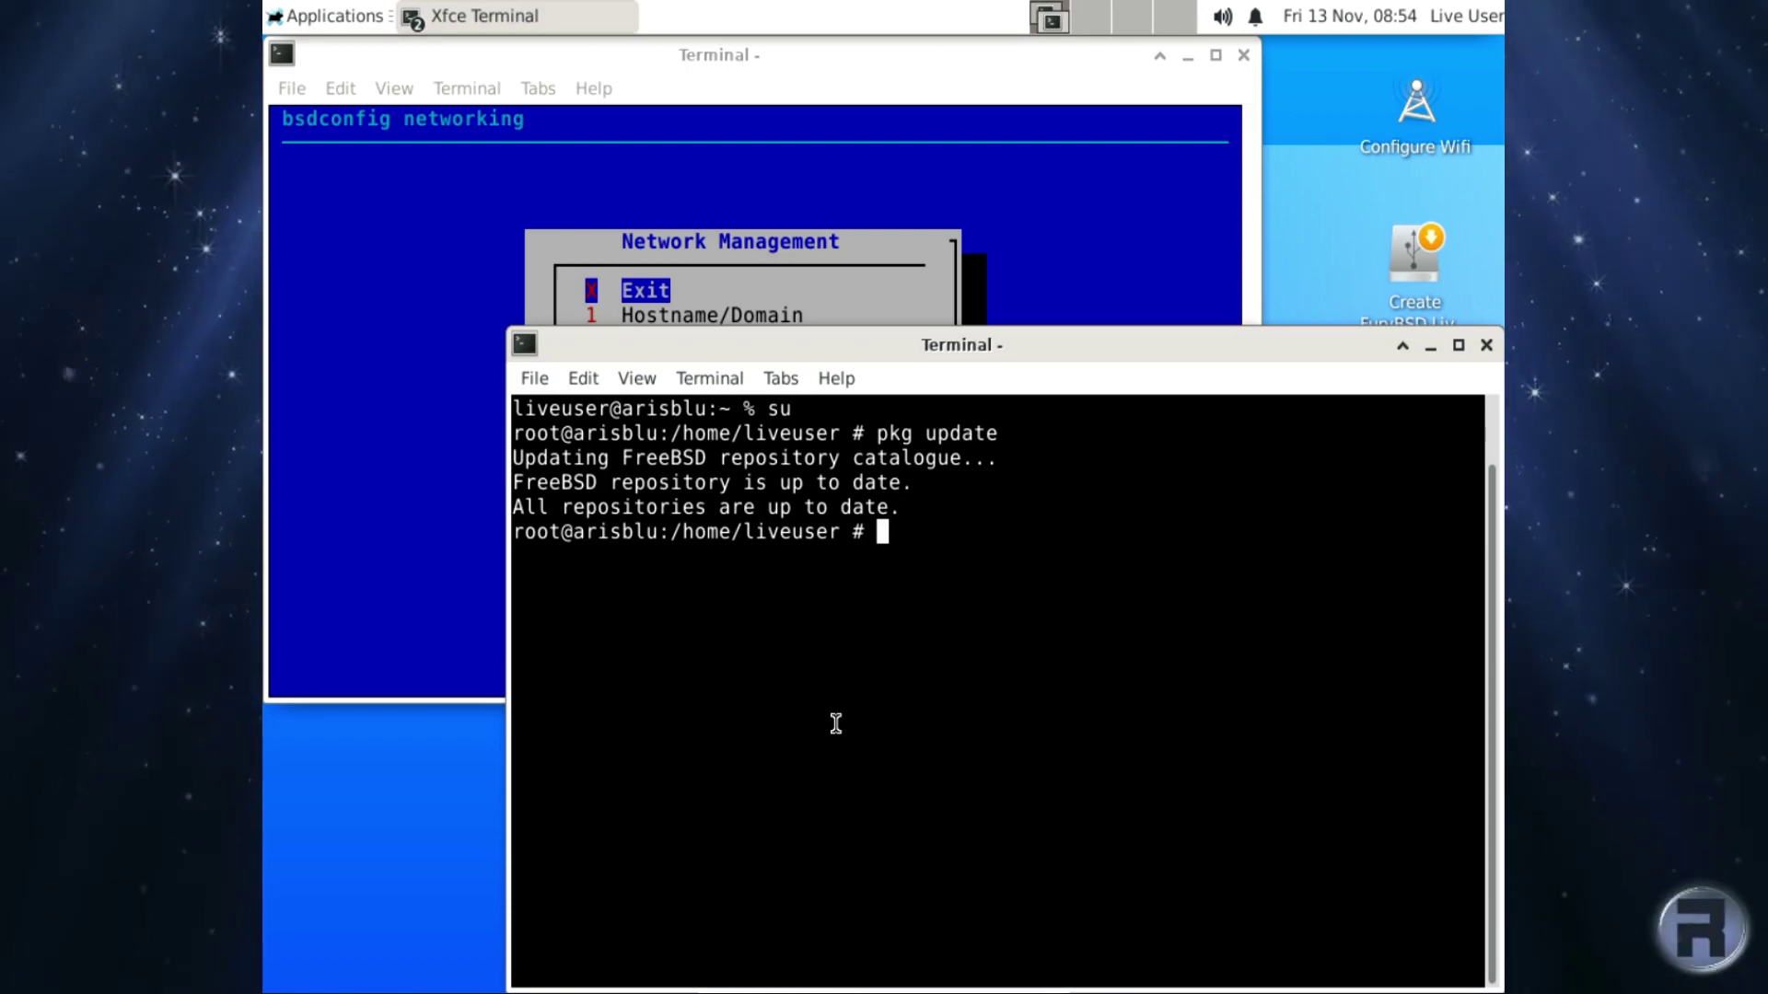
text(pkg upgra)
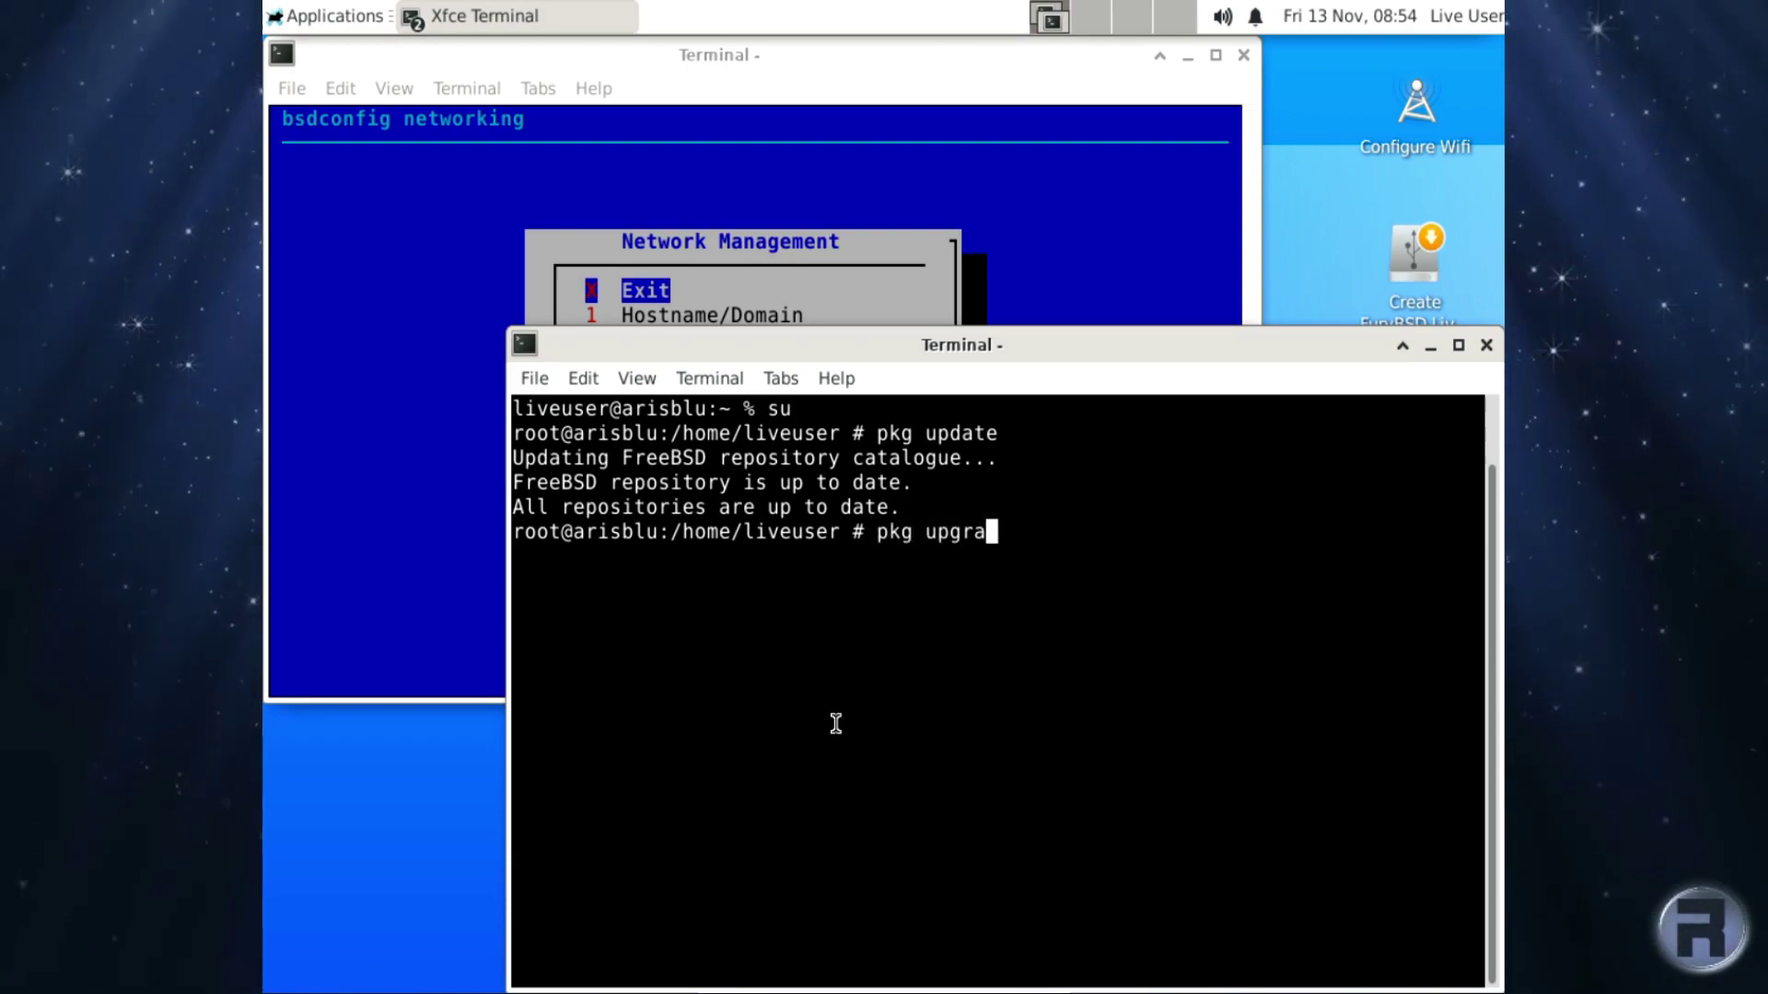
text(de)
key(Return)
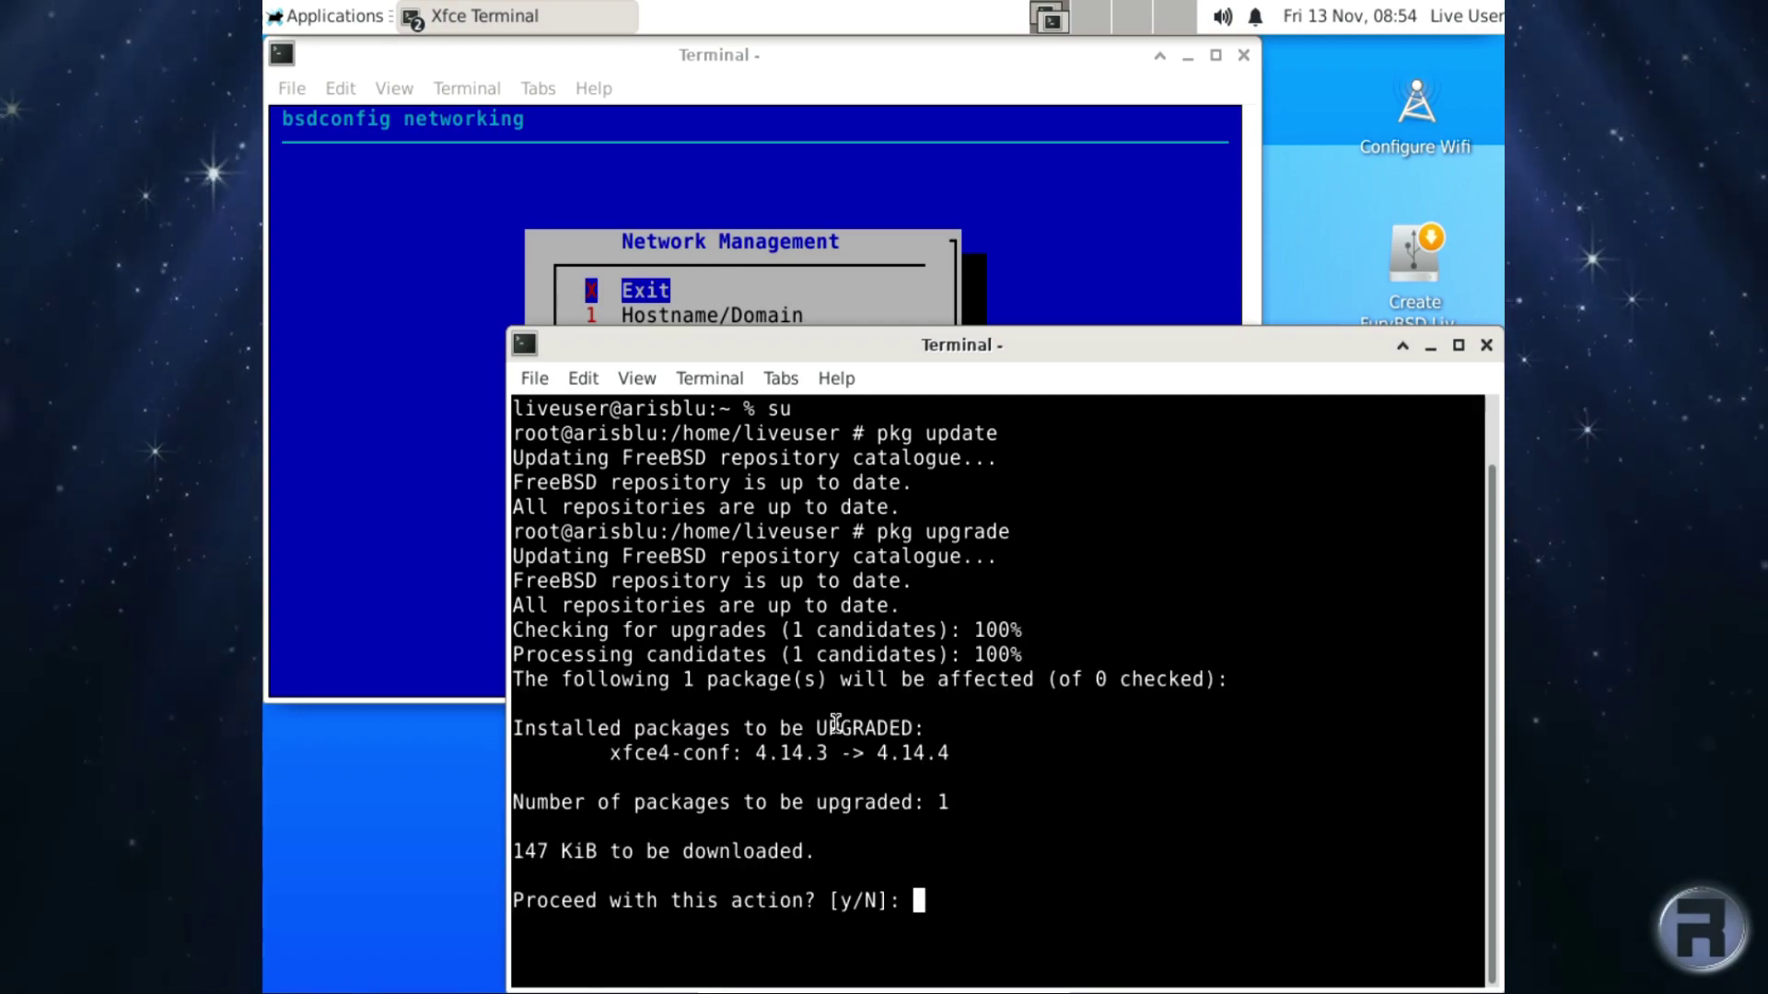
text(y)
key(Return)
- Search for libreoffice and install en_GB-libreoffice, approving the 51 packages
text(pkg)
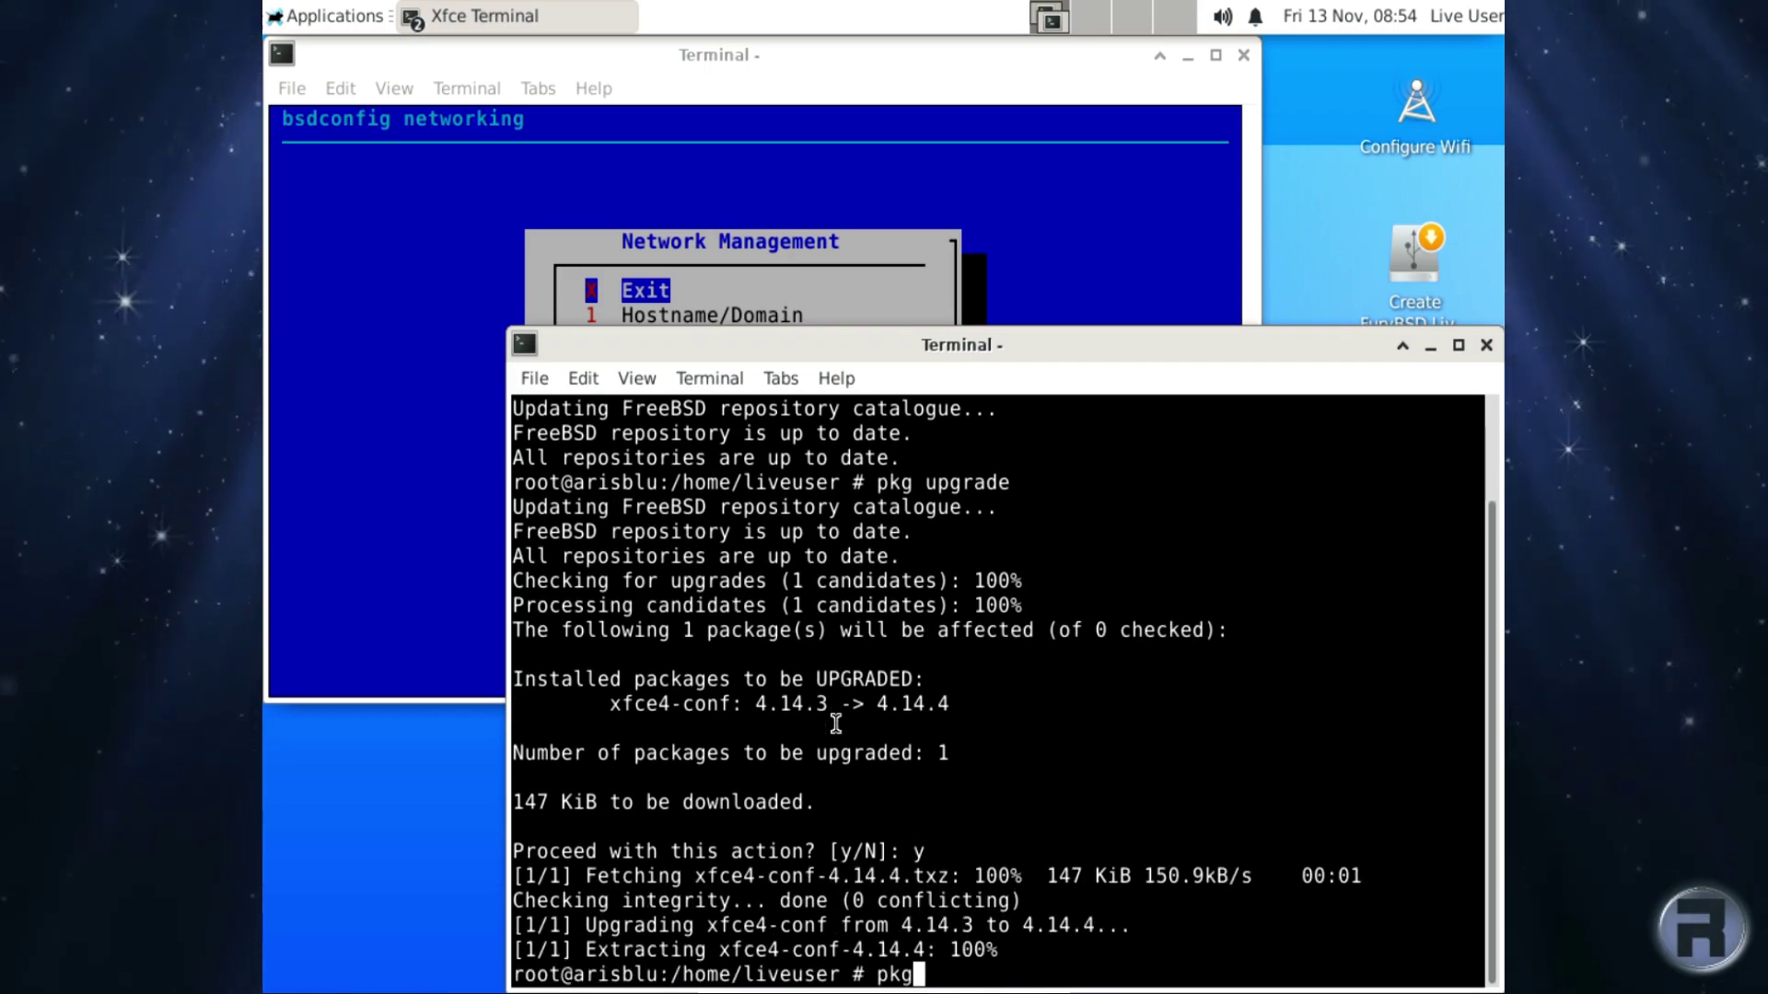
text( search libreoffice)
key(Return)
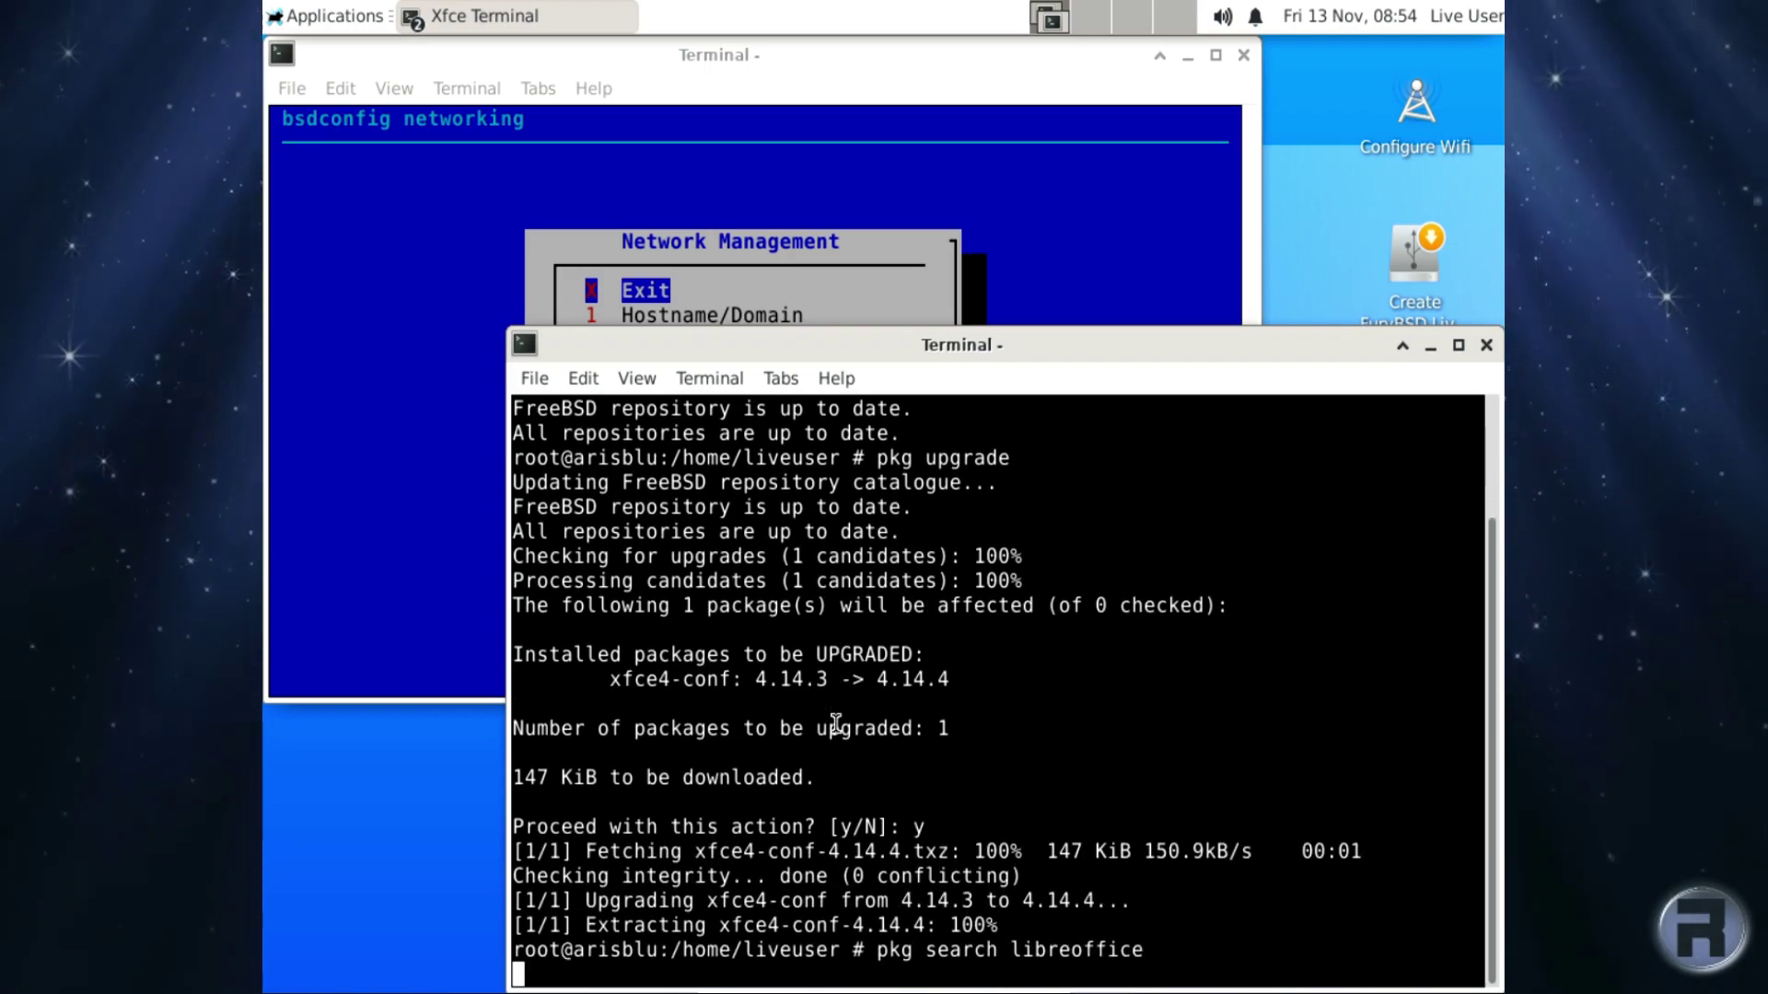
text(pkg install)
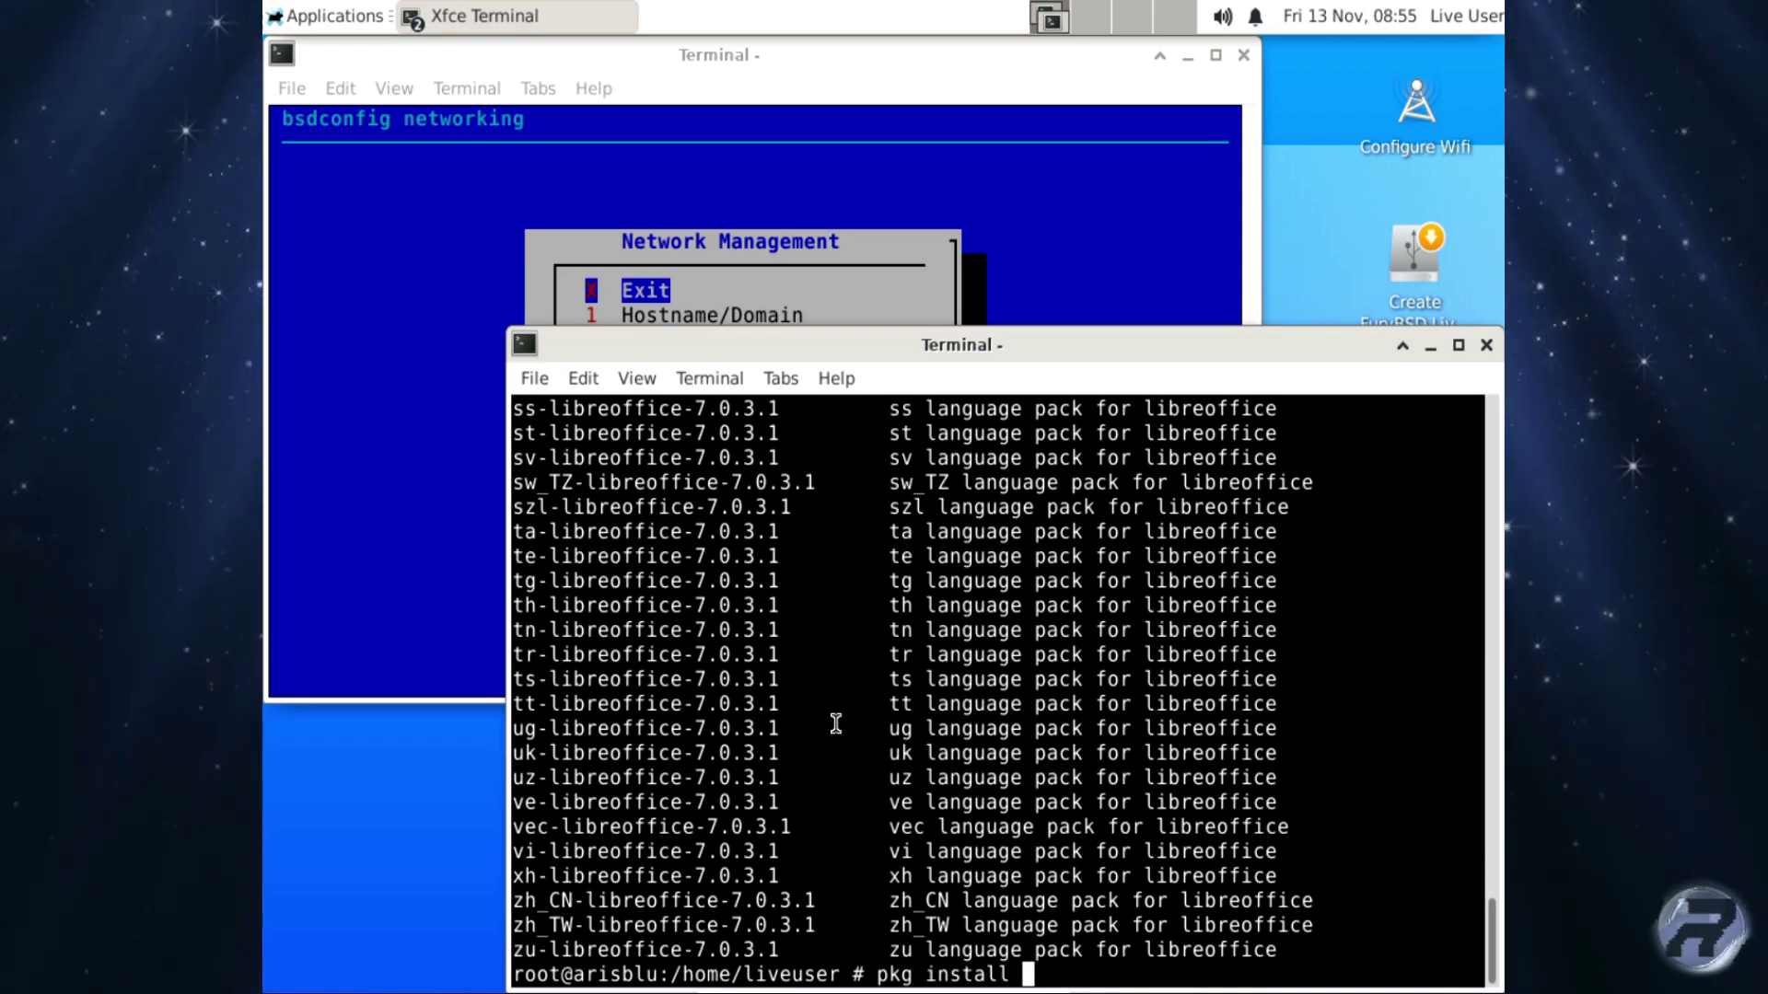
scroll(834, 663, up, 20)
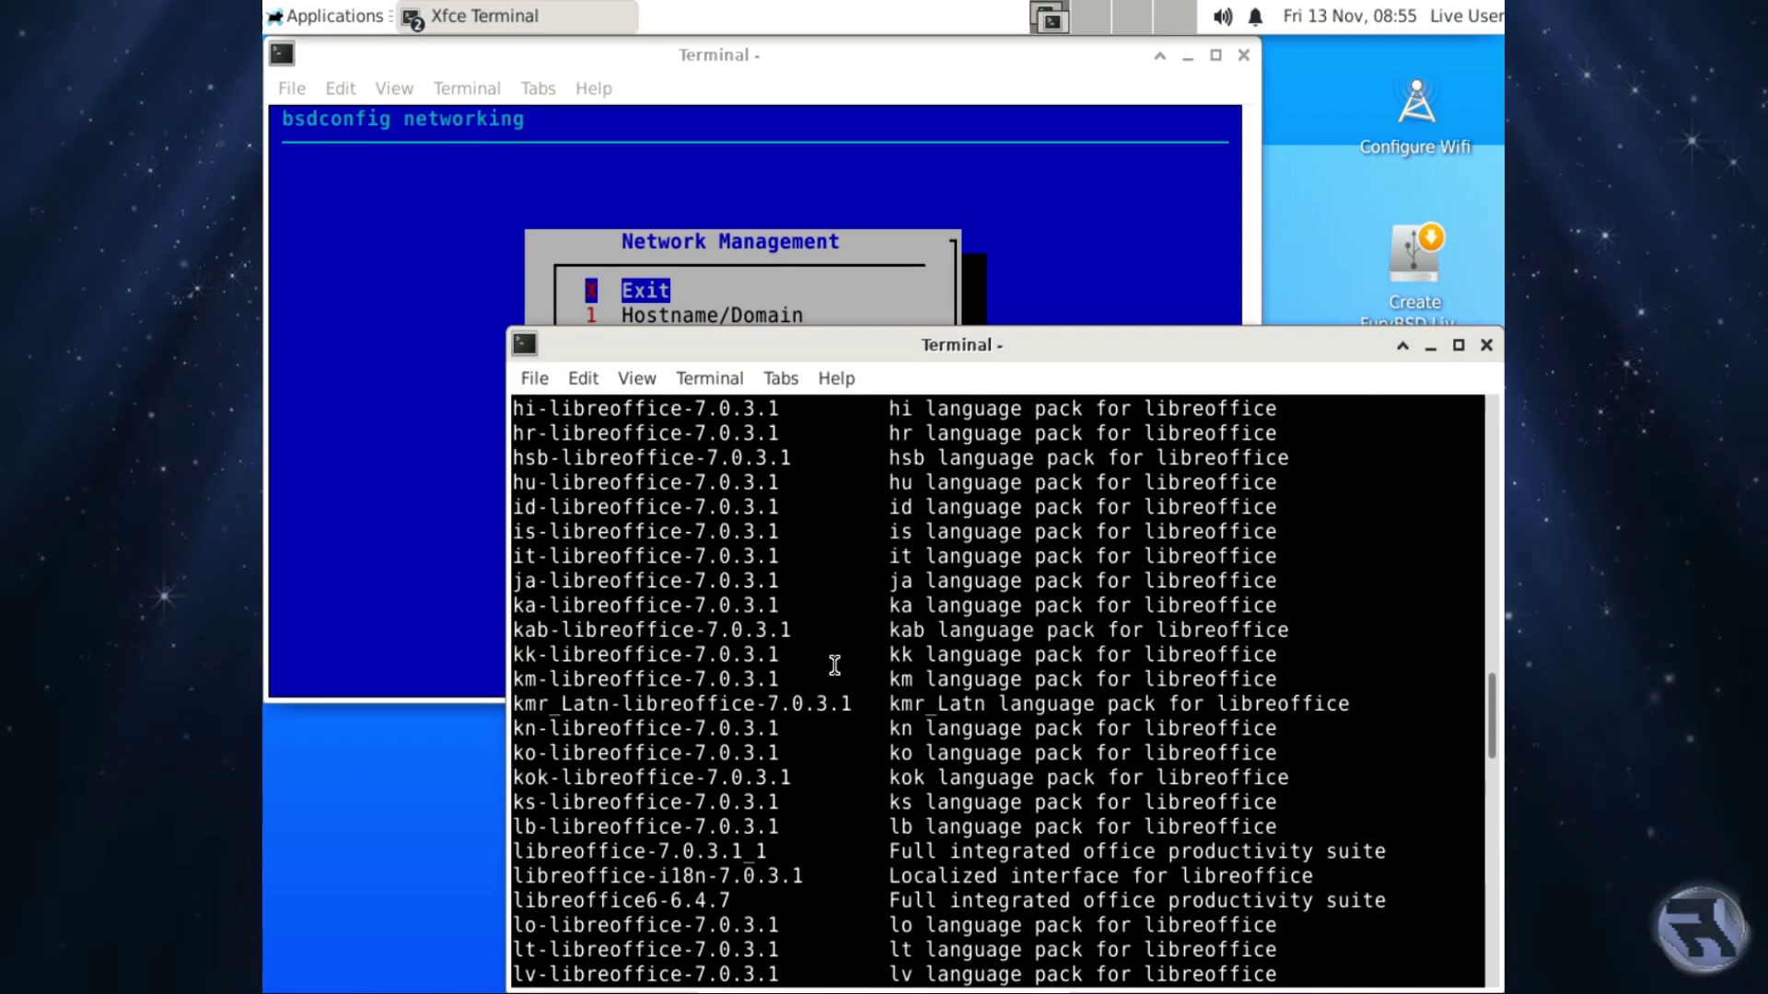
drag(513, 507, 720, 504)
middle_click(718, 505)
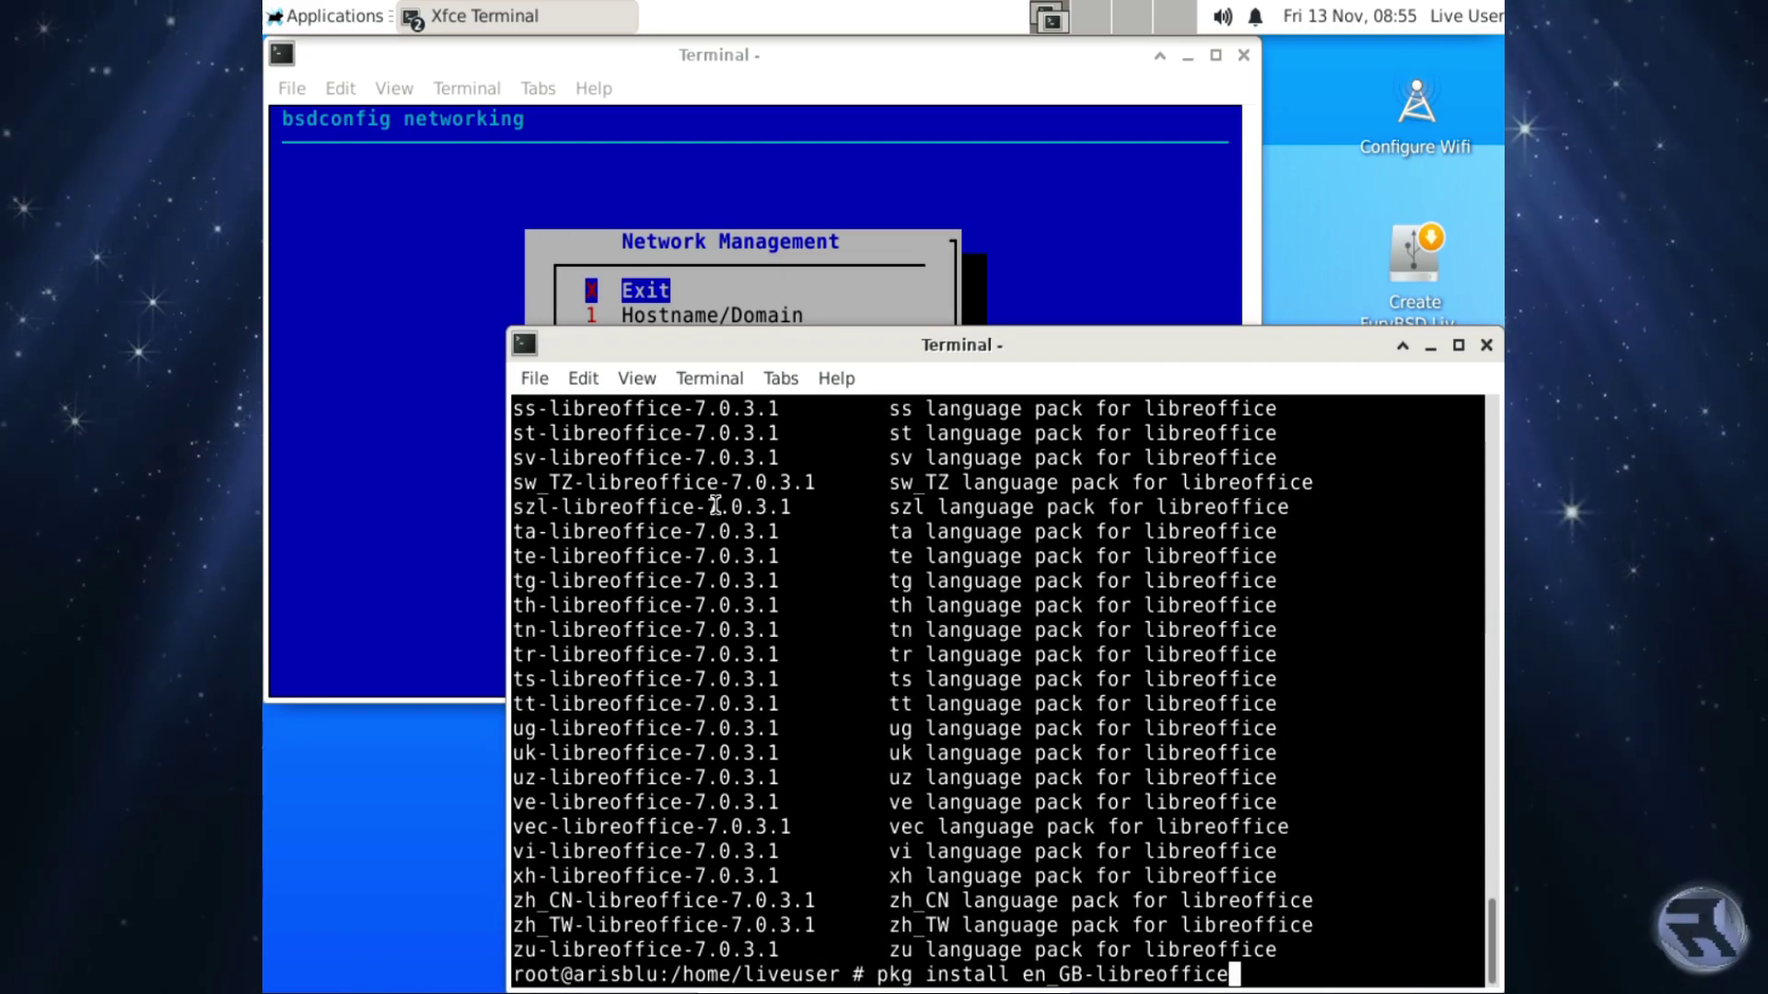
key(Return)
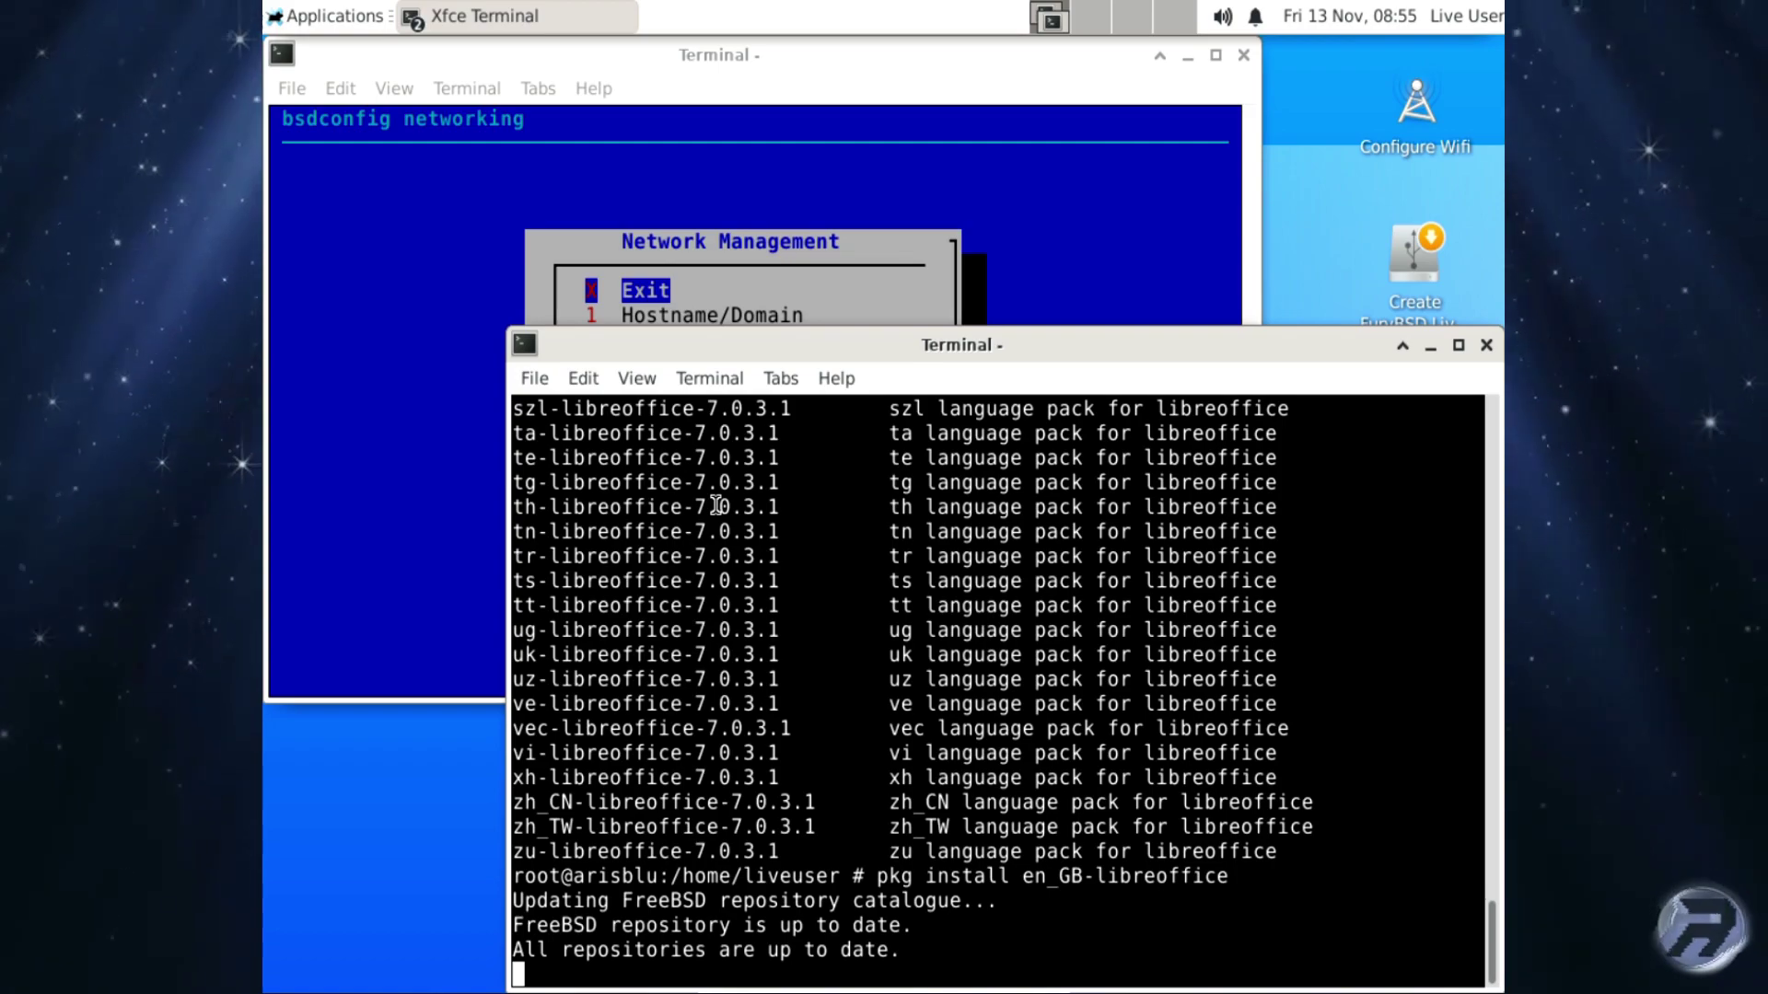
text(y)
key(Return)
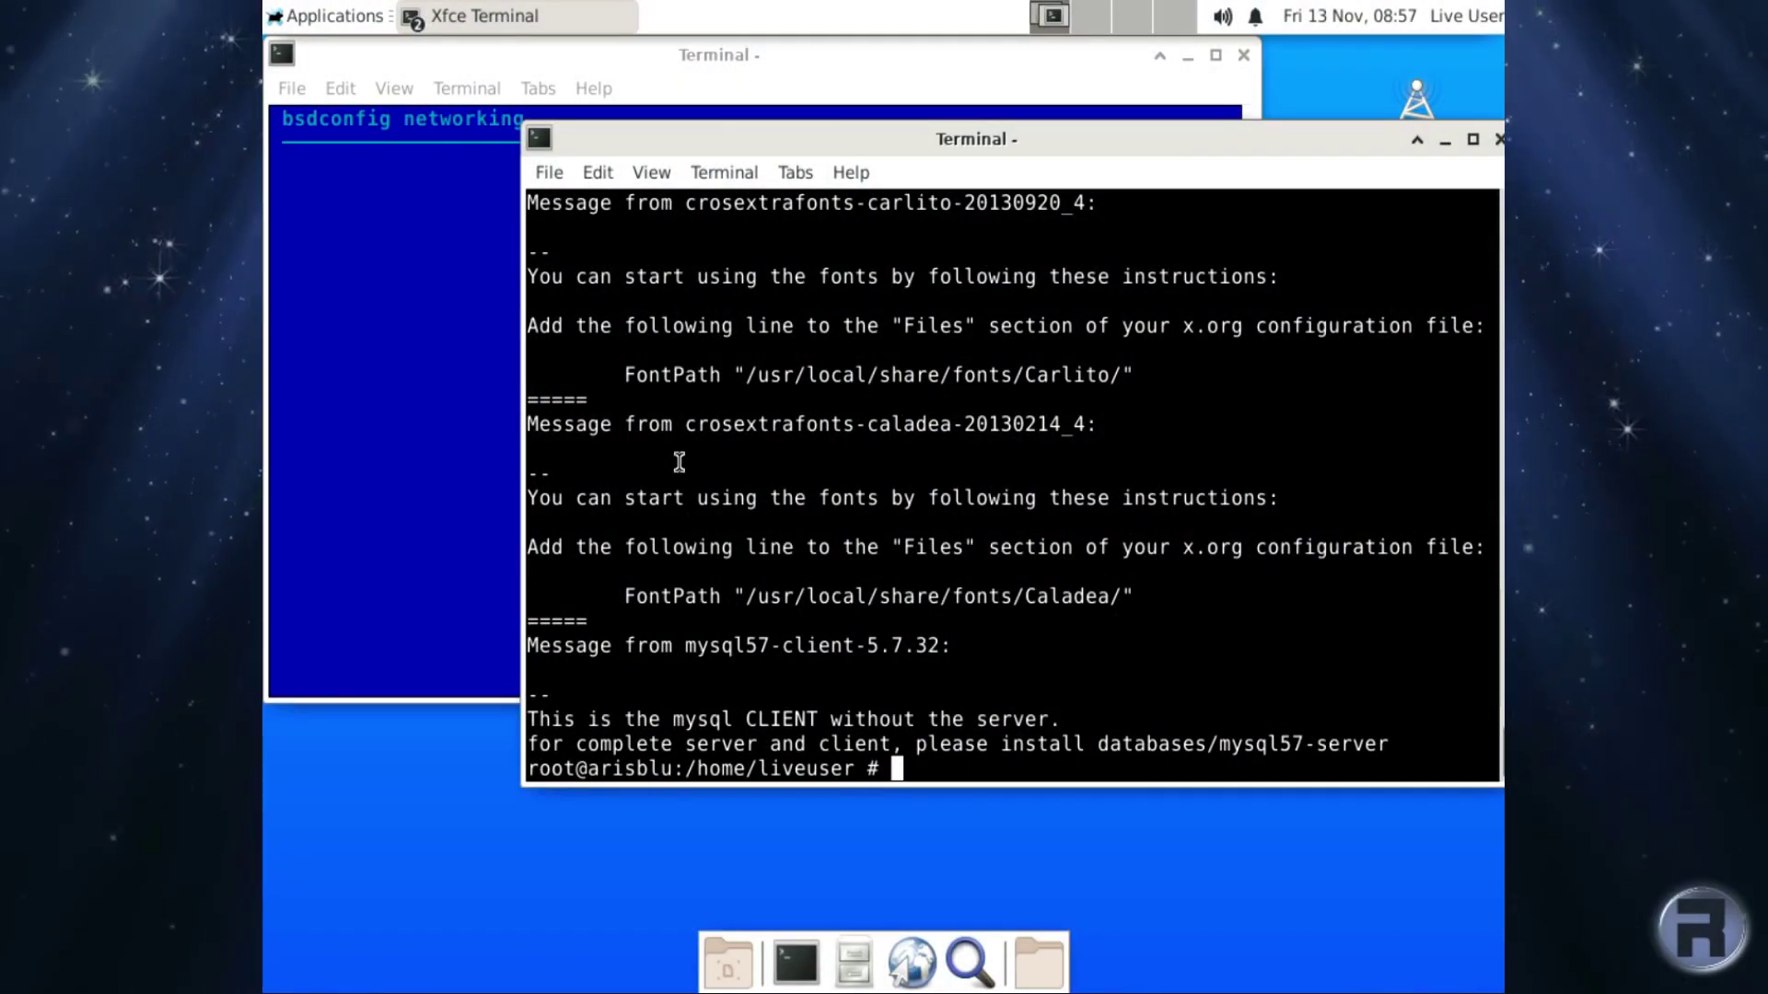
- Open LibreOffice Writer and type Hello! in 96 pt
click(329, 16)
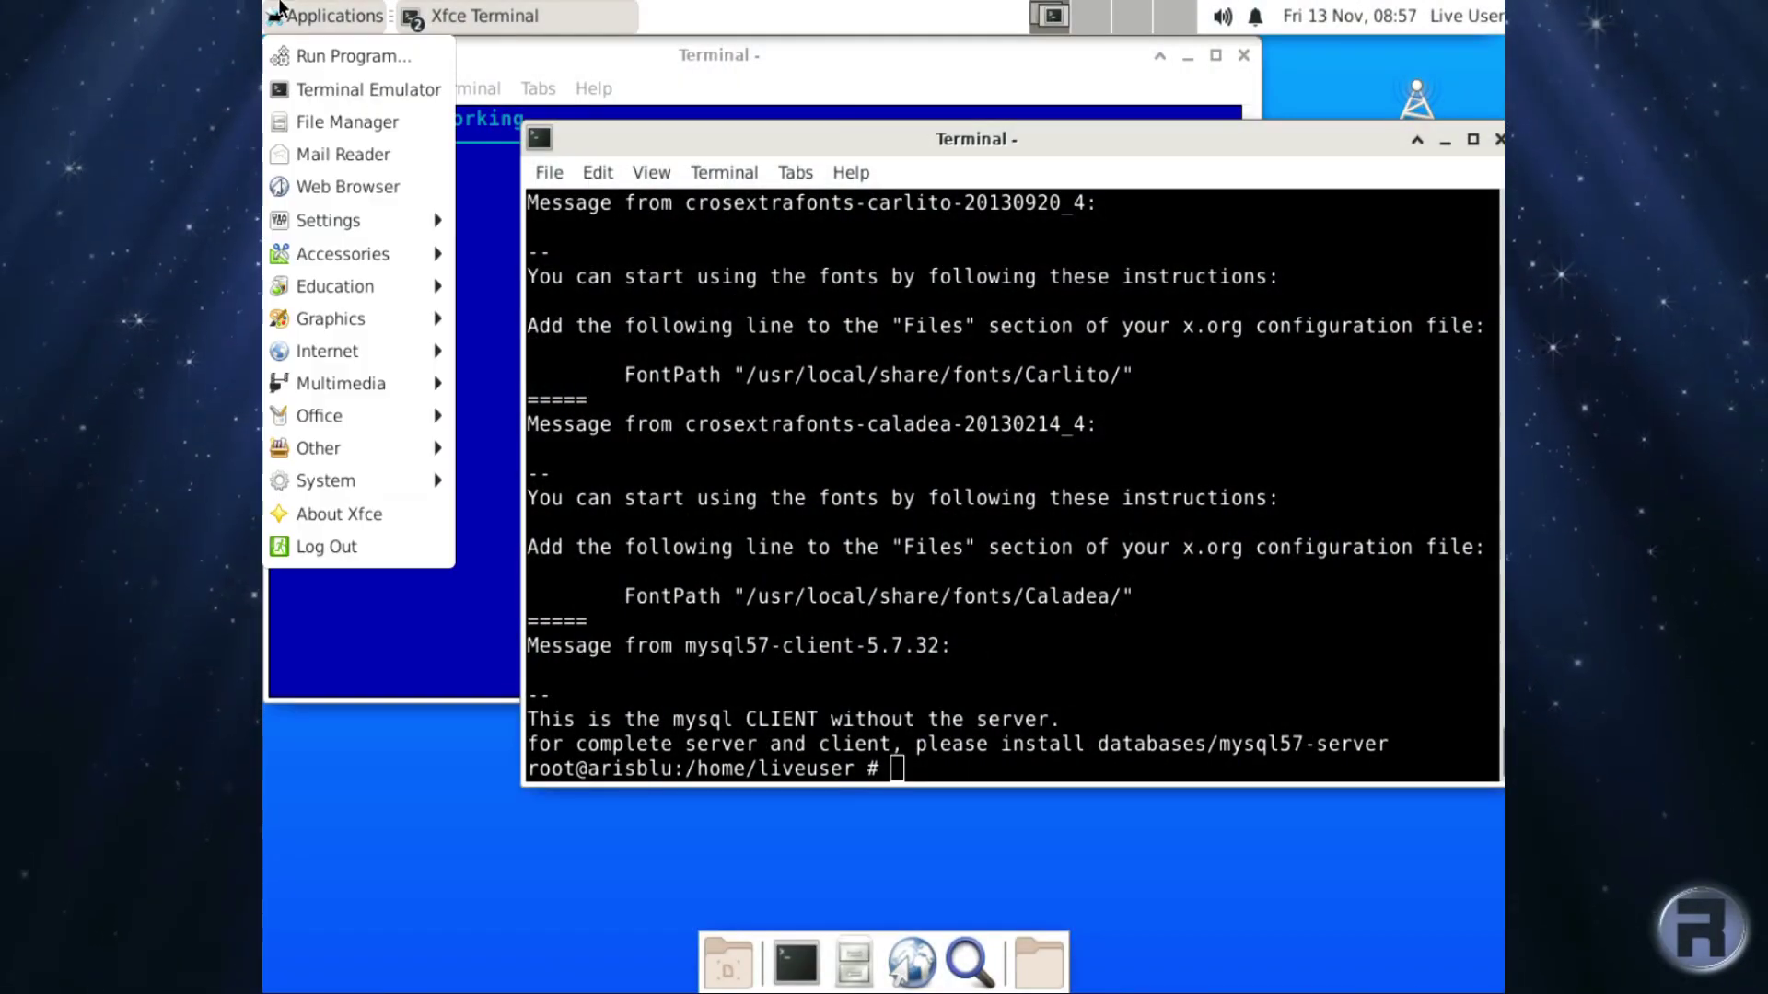
mouse_move(378, 415)
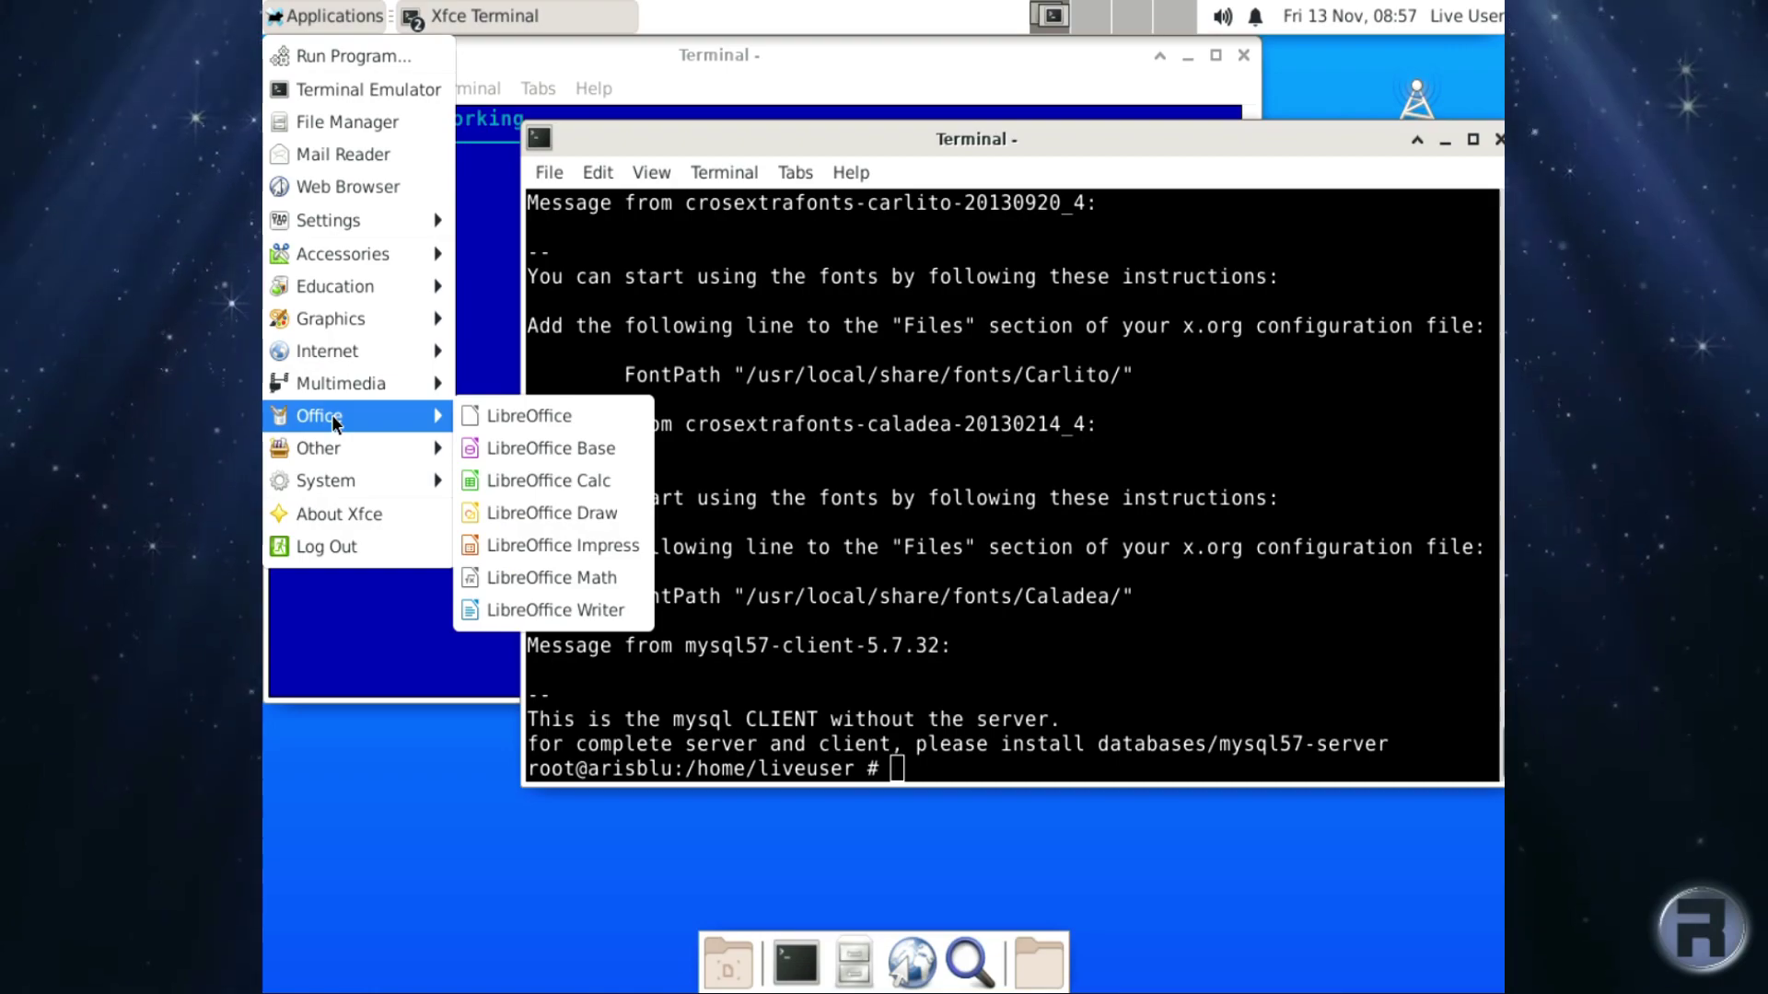
click(585, 610)
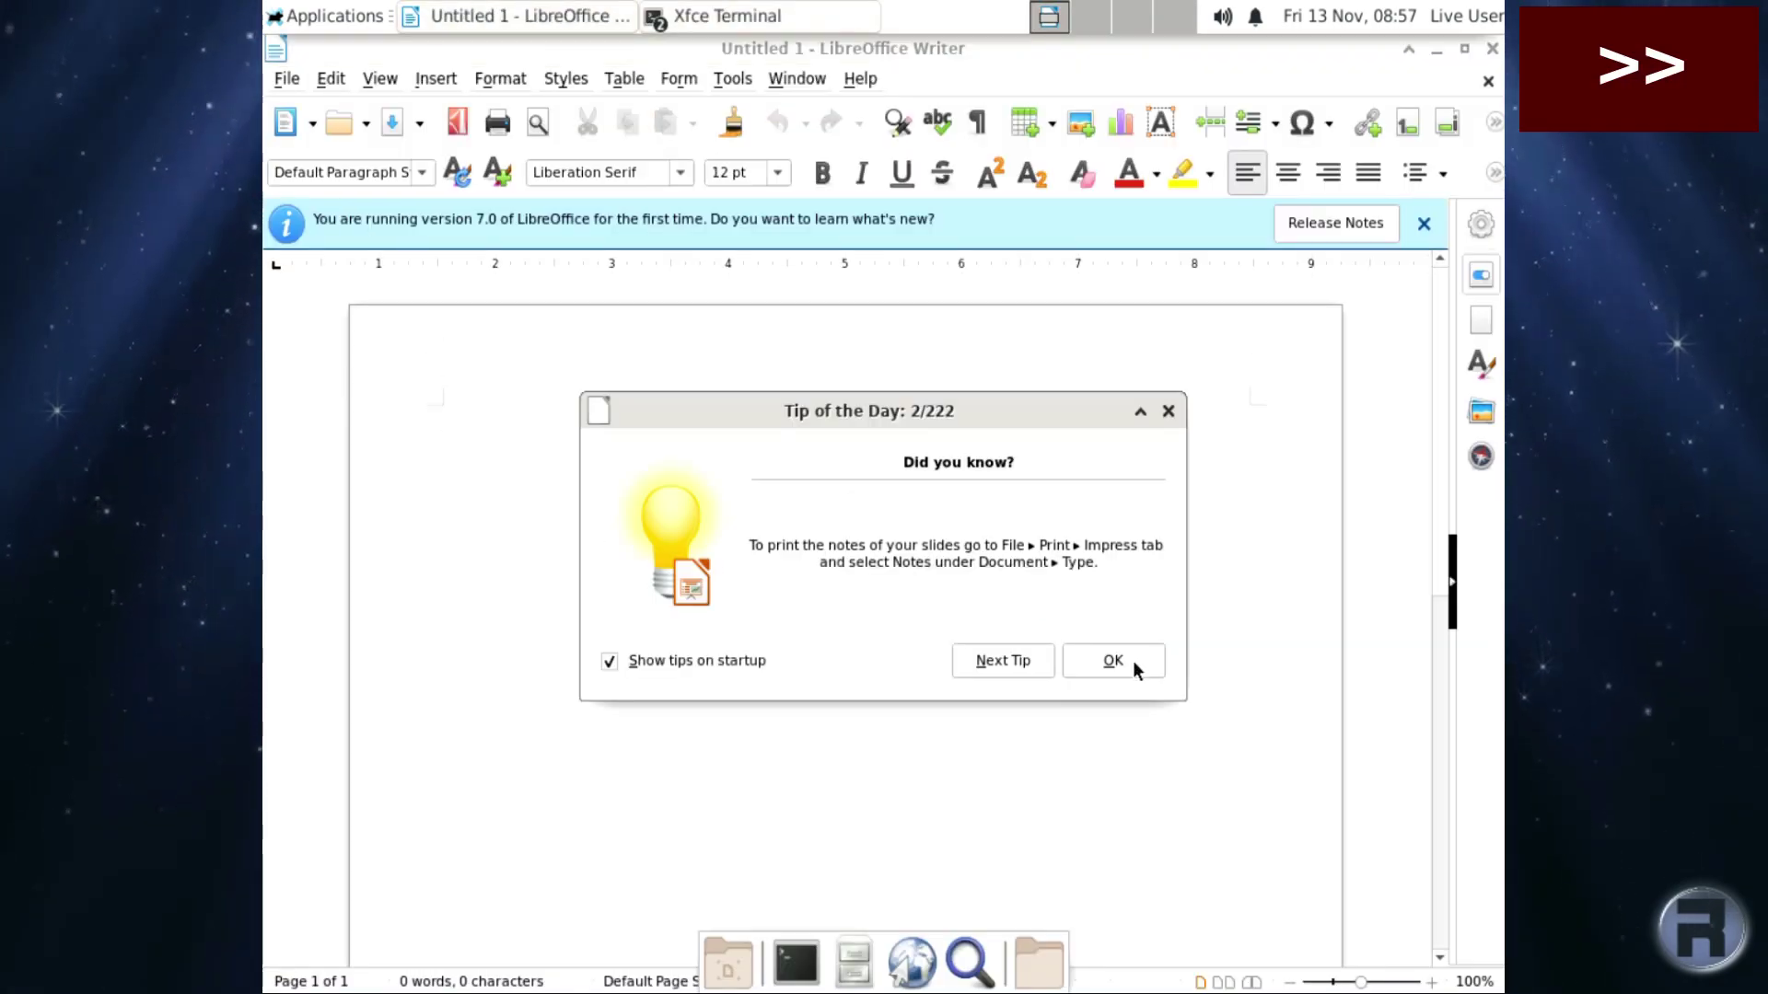
click(1128, 663)
text(Hello!)
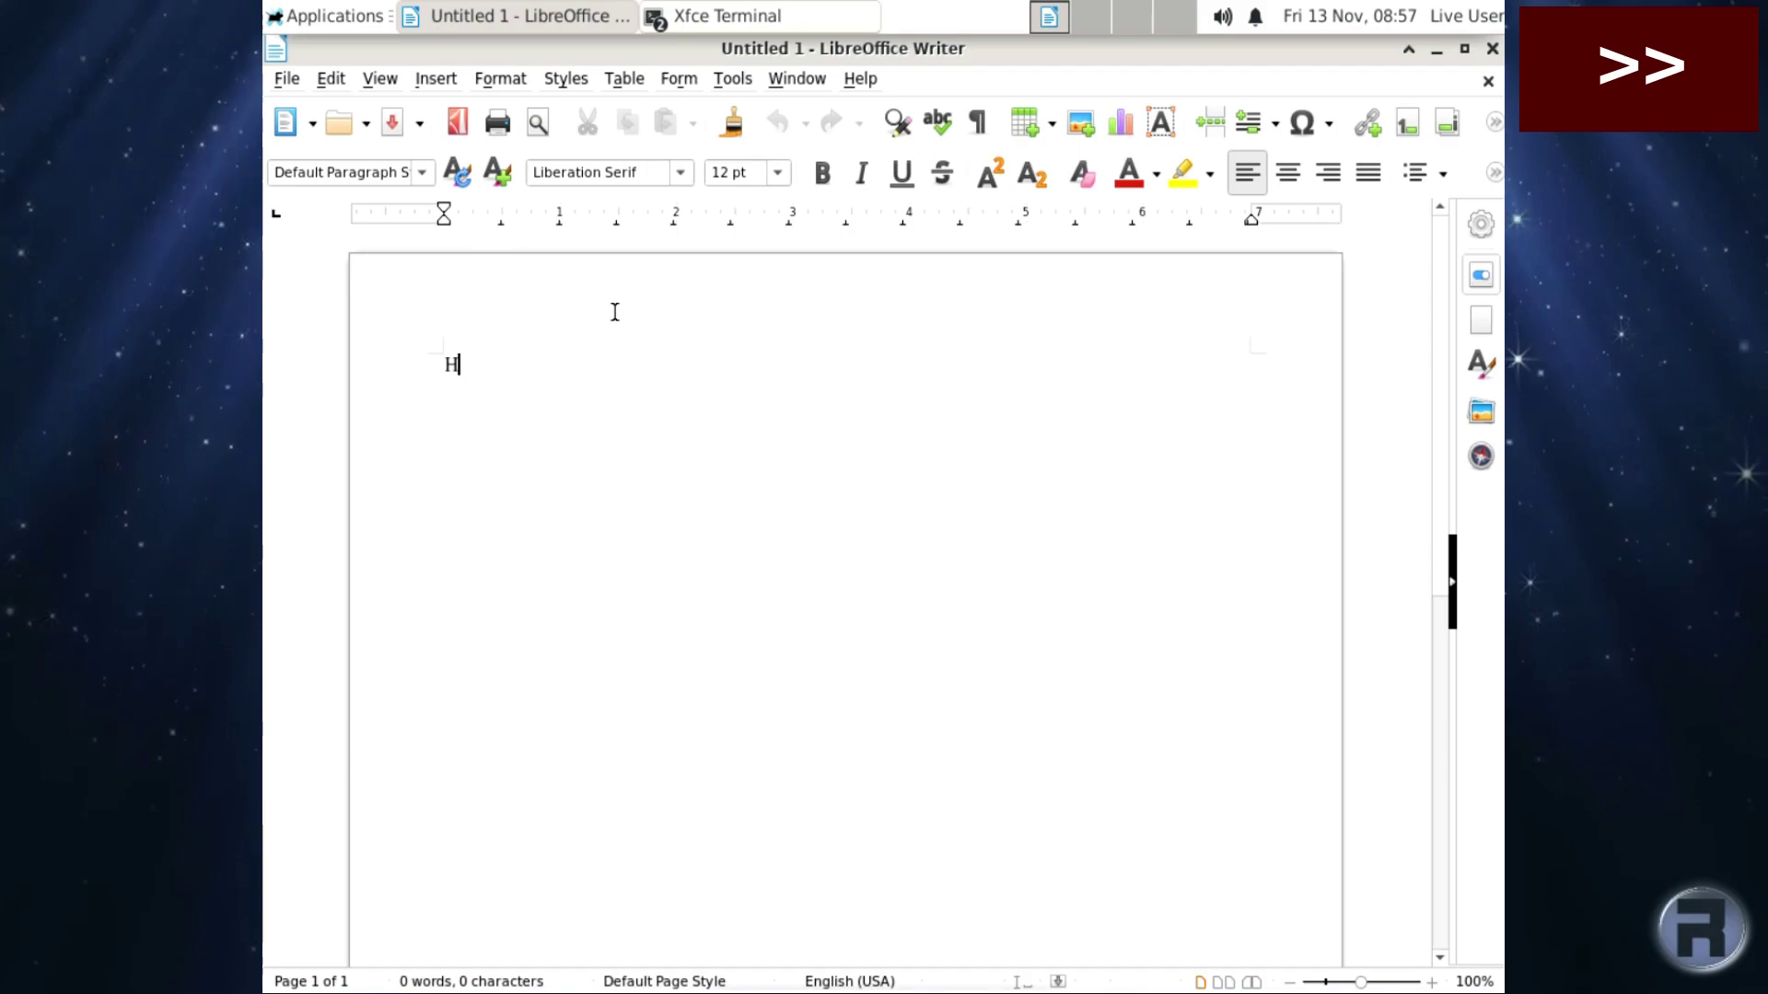
drag(495, 364, 370, 366)
click(777, 172)
click(737, 616)
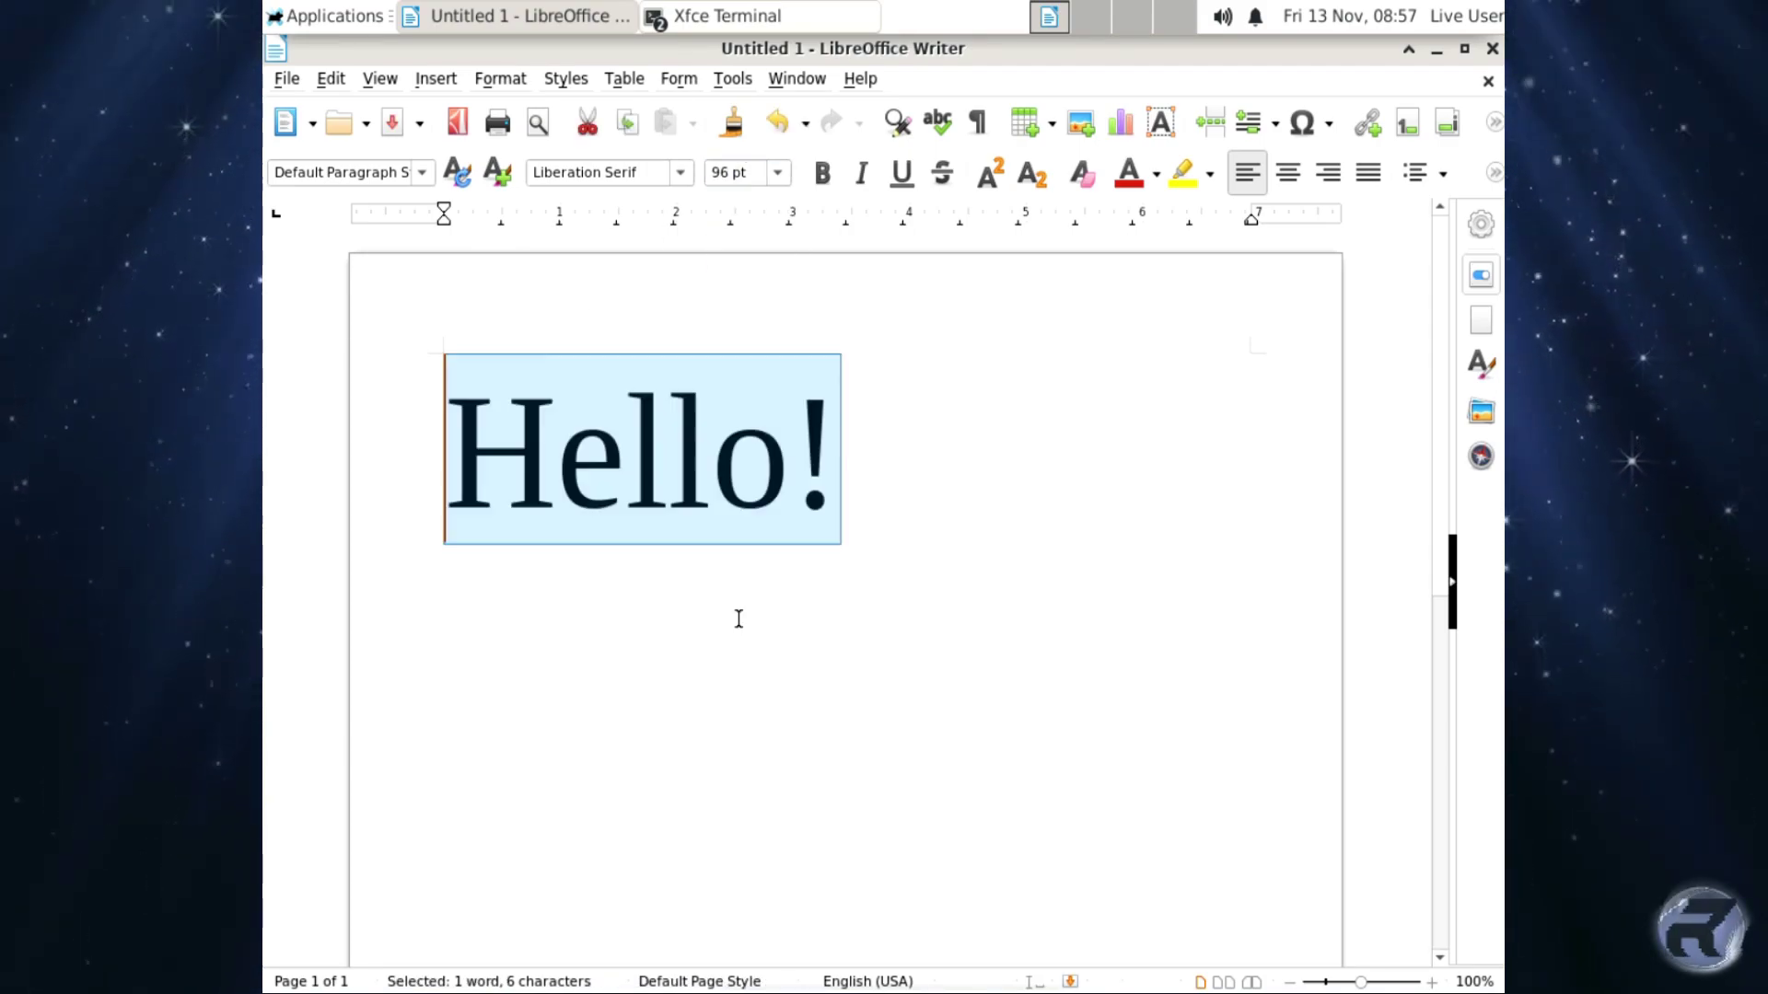
click(948, 262)
- Confirm LibreOffice version 7.0.3.1 in the About dialog, then close Writer
click(858, 80)
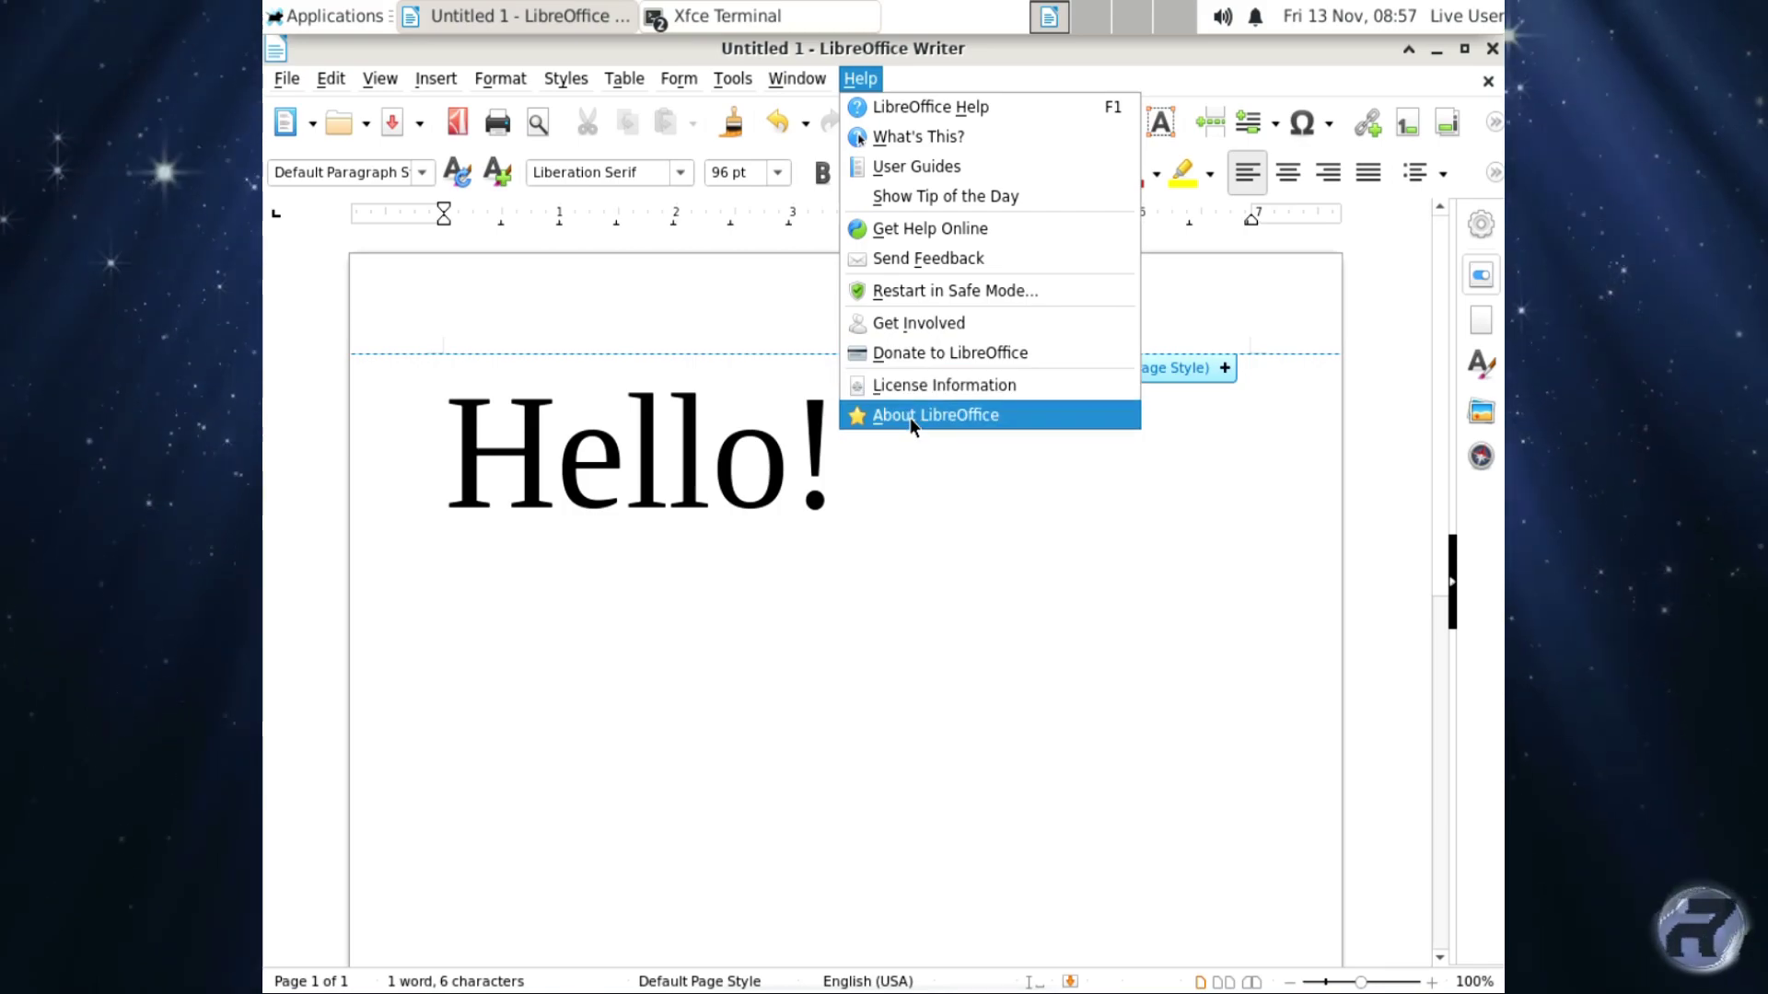
click(912, 415)
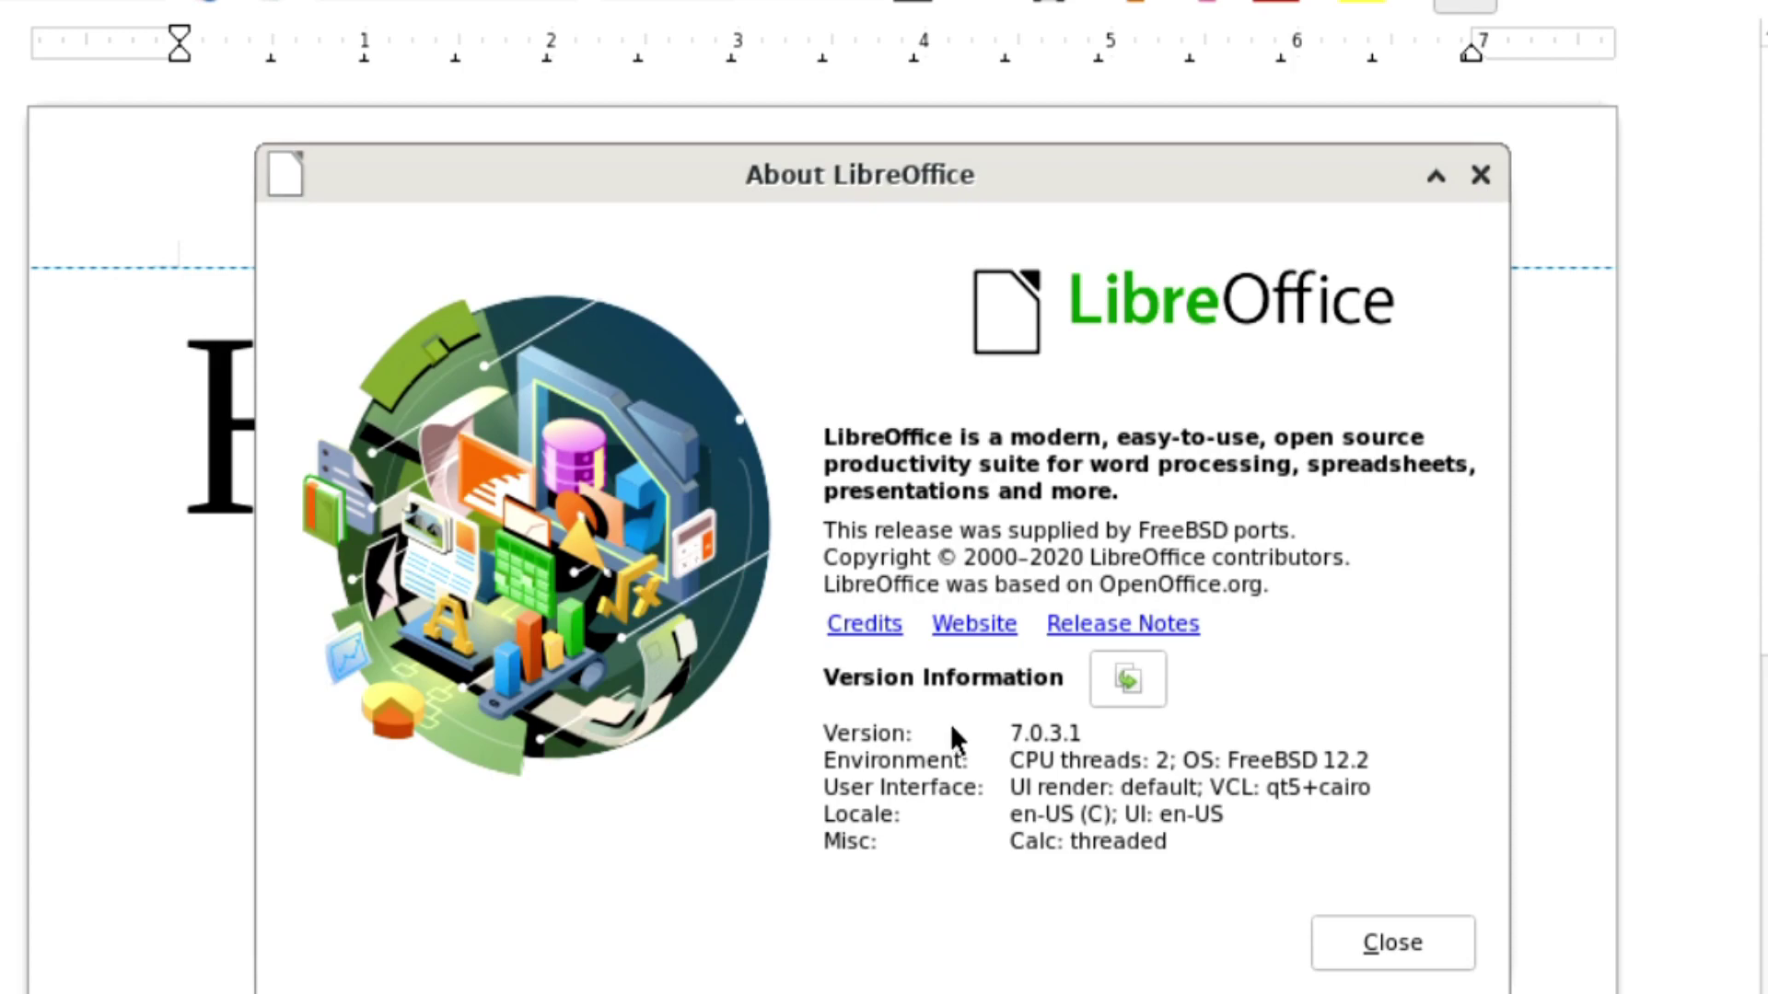
click(1399, 958)
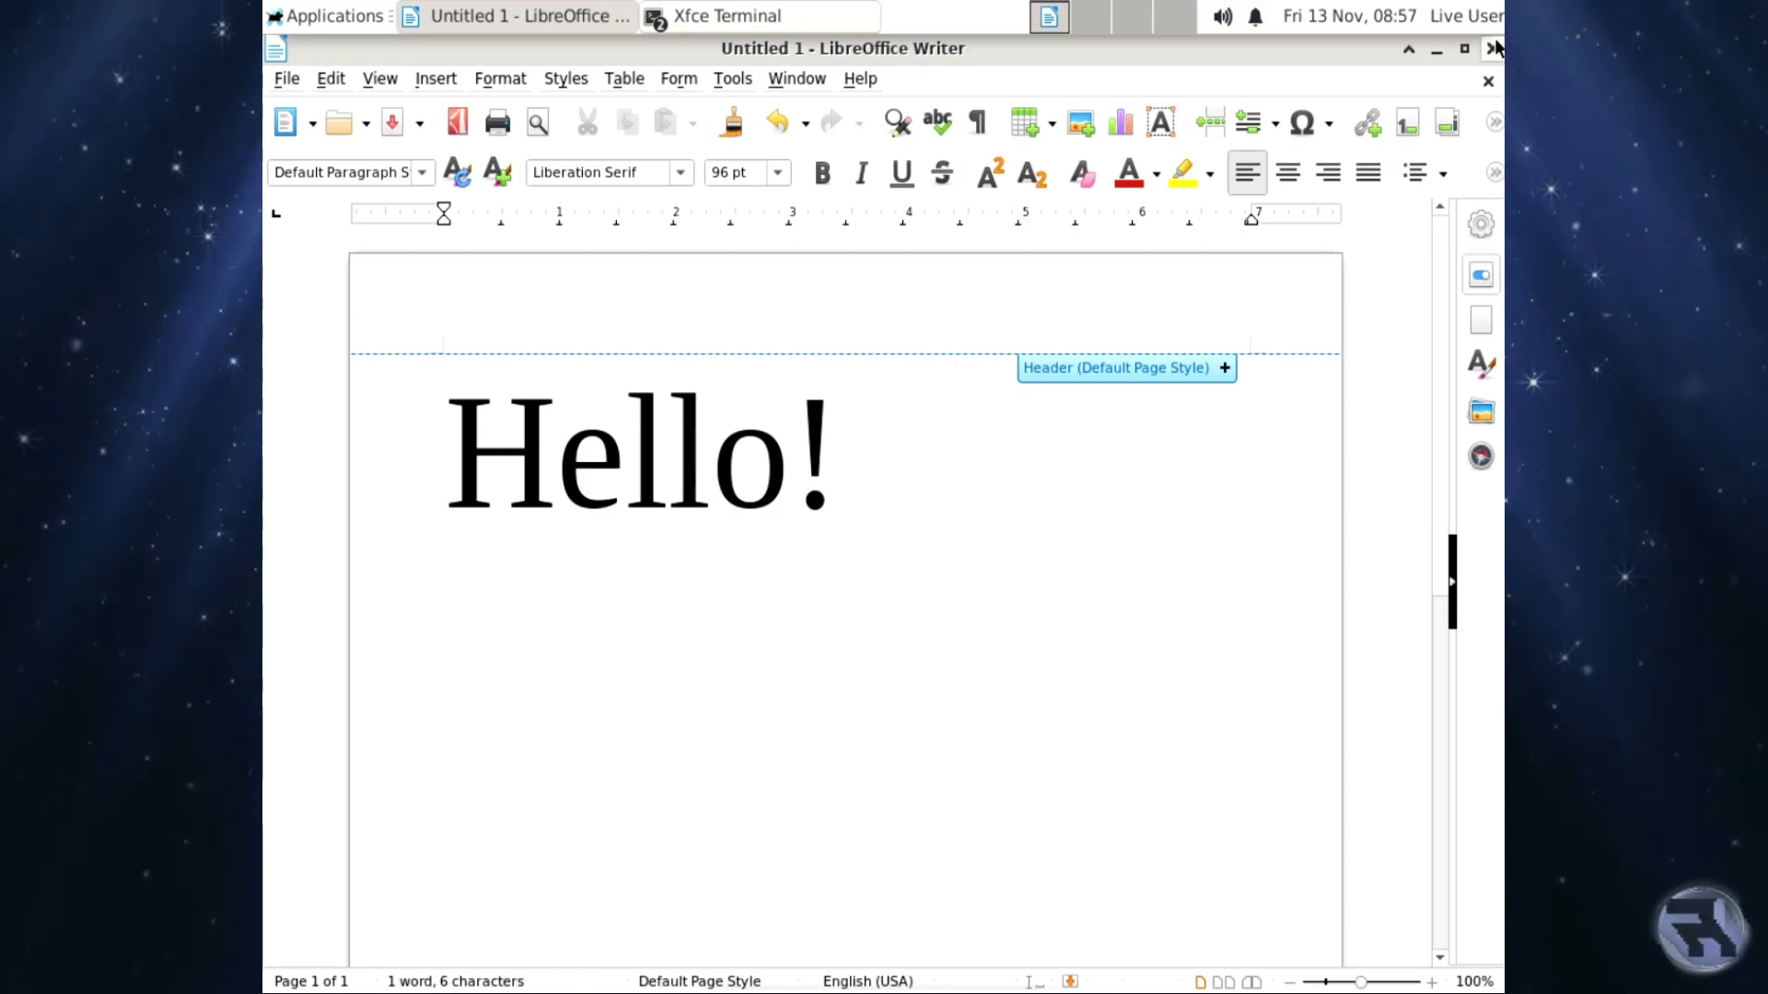
click(1492, 48)
- Discard the unsaved Writer document and open the Applications menu
click(895, 603)
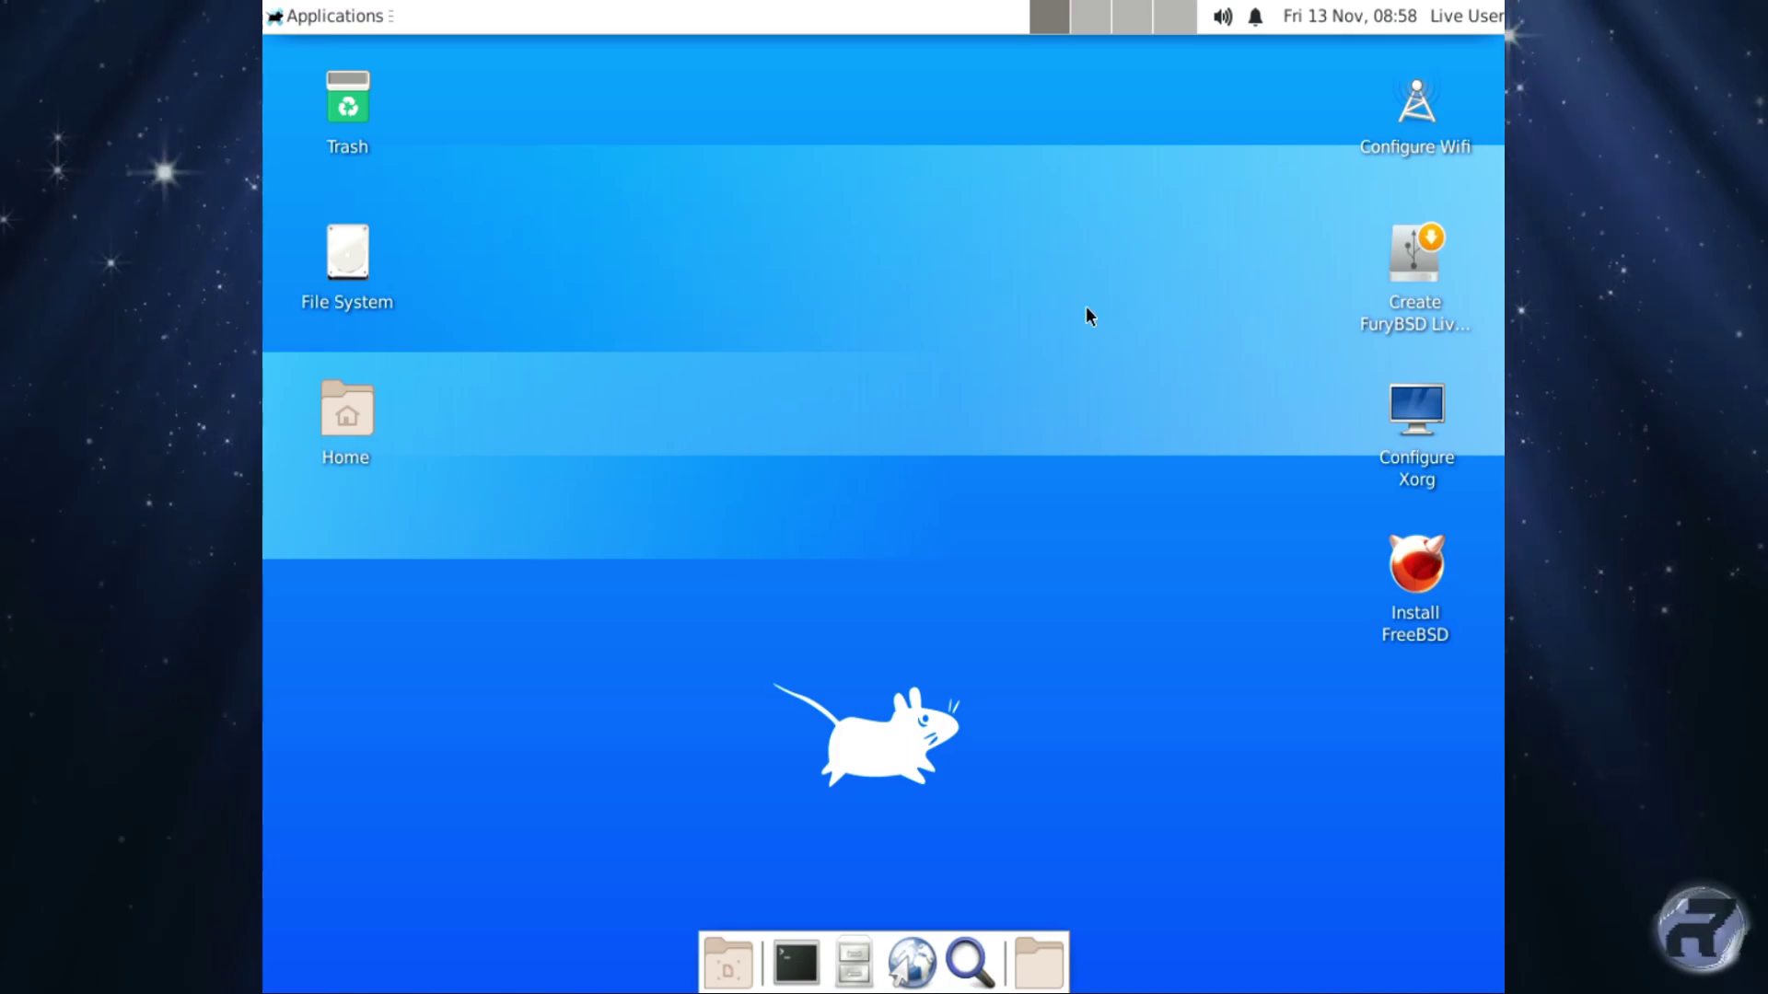
click(304, 11)
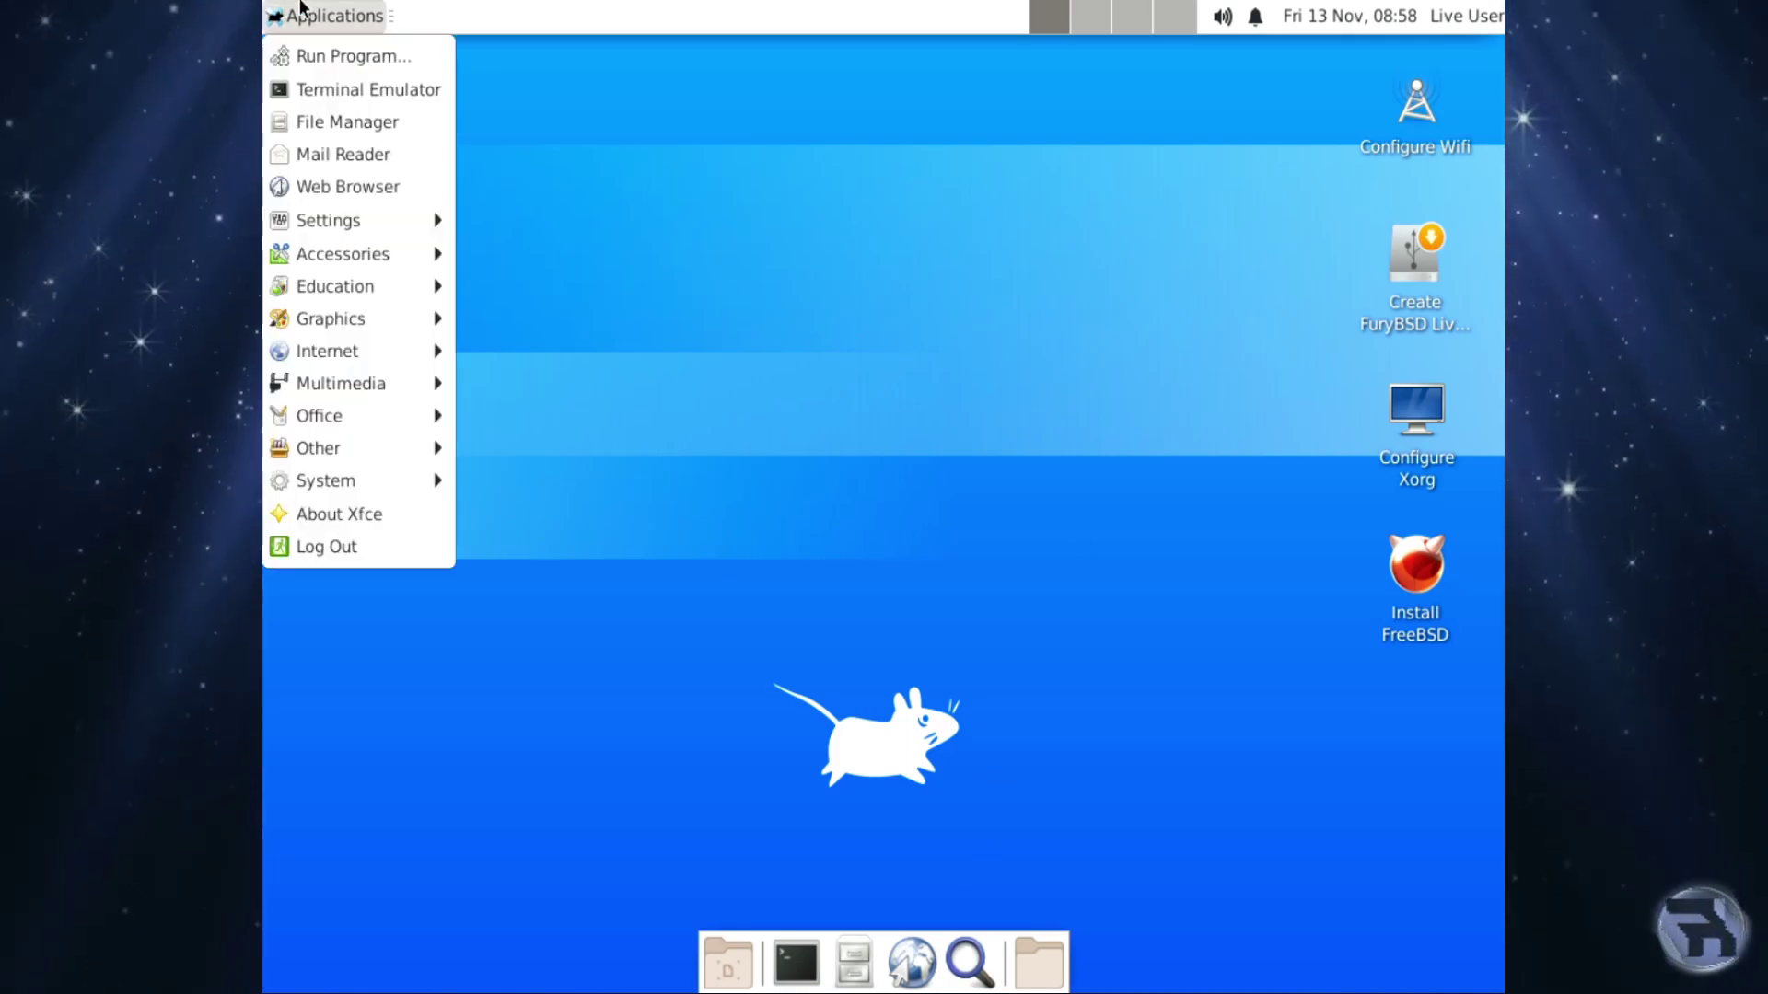
- Choose Log Out from the Applications menu to show the Log out Live User dialog
click(367, 549)
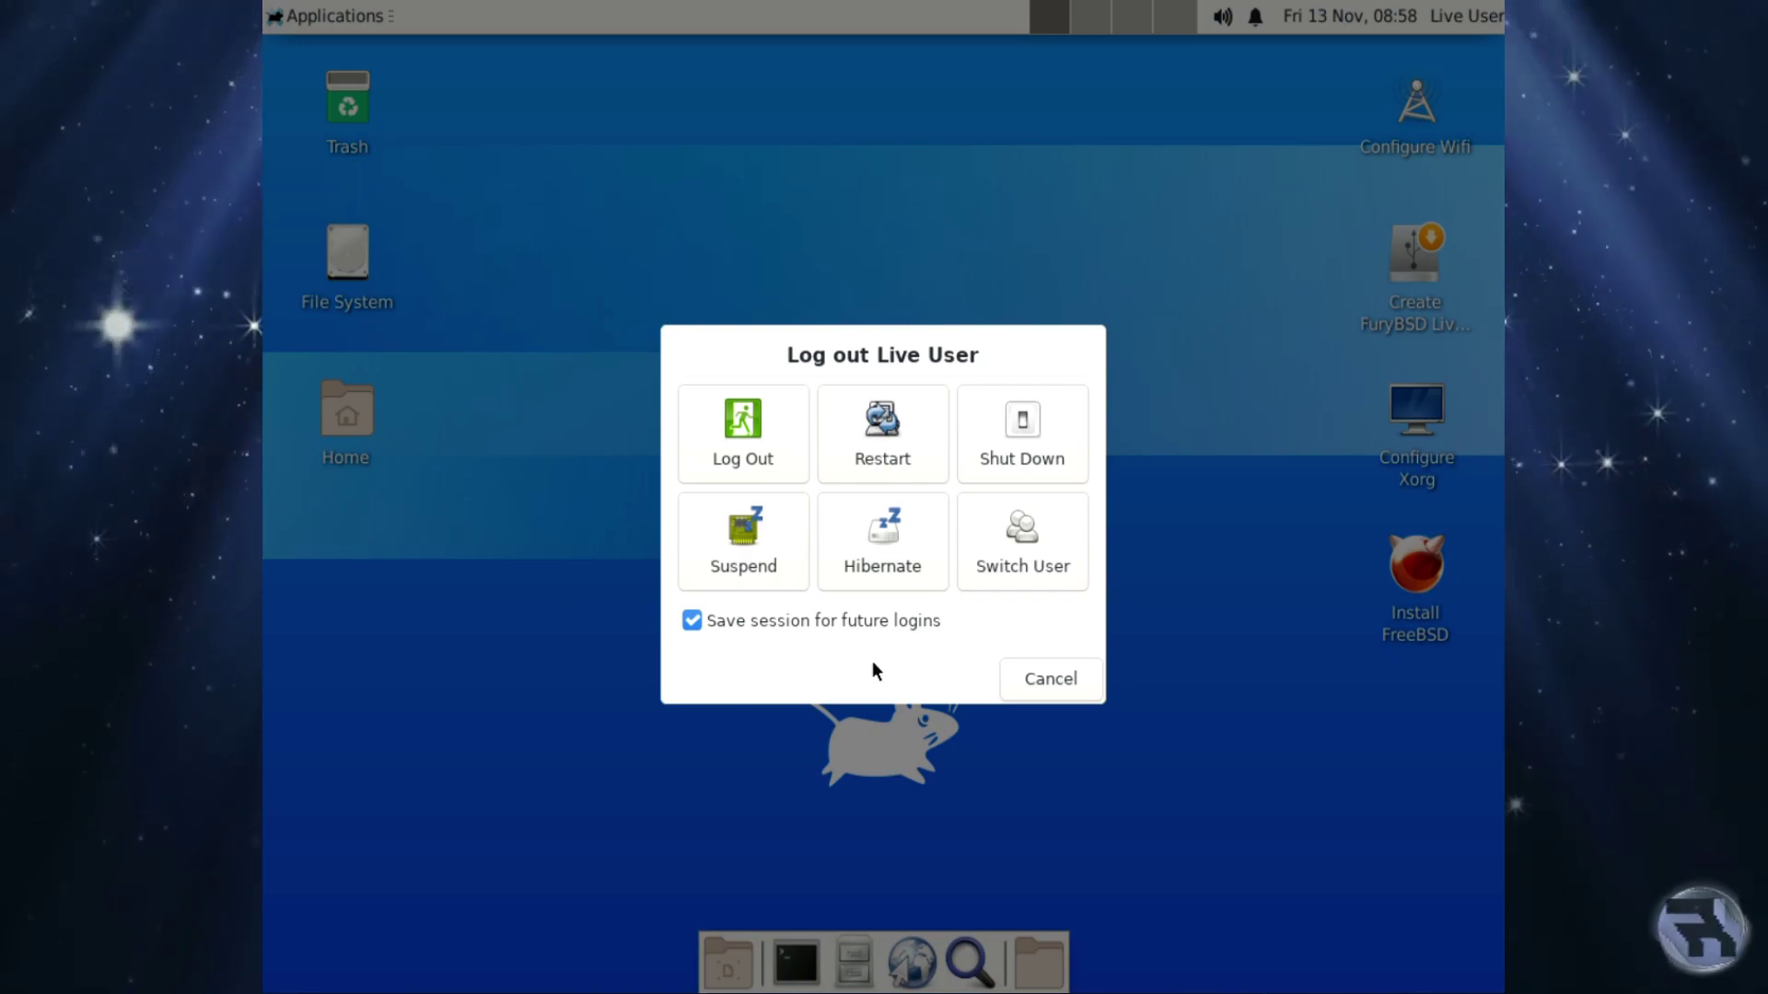